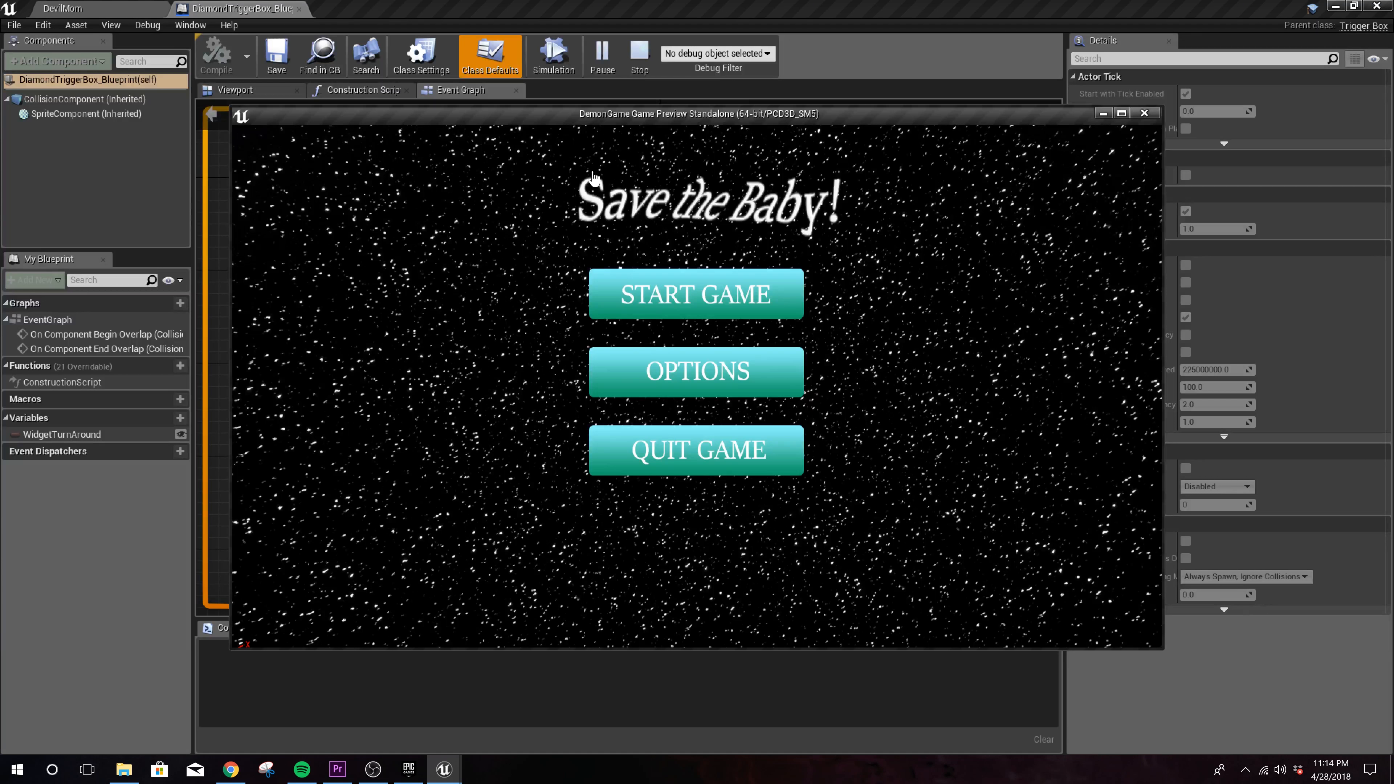
# Step: Stop the game preview and return from the DiamondTriggerBox blueprint to the DevilMom level
pyautogui.press('Escape')
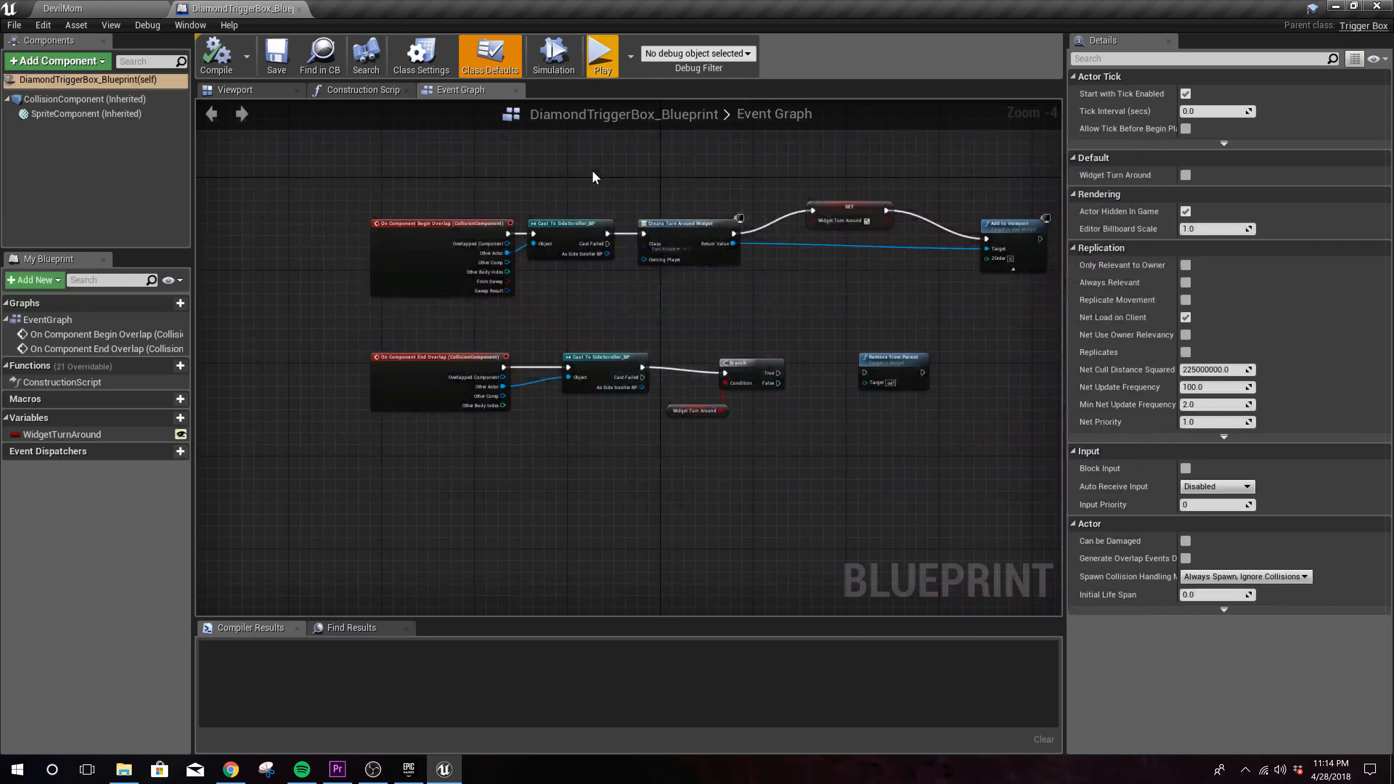
pyautogui.moveTo(369, 213); pyautogui.dragTo(313, 226, button='right')
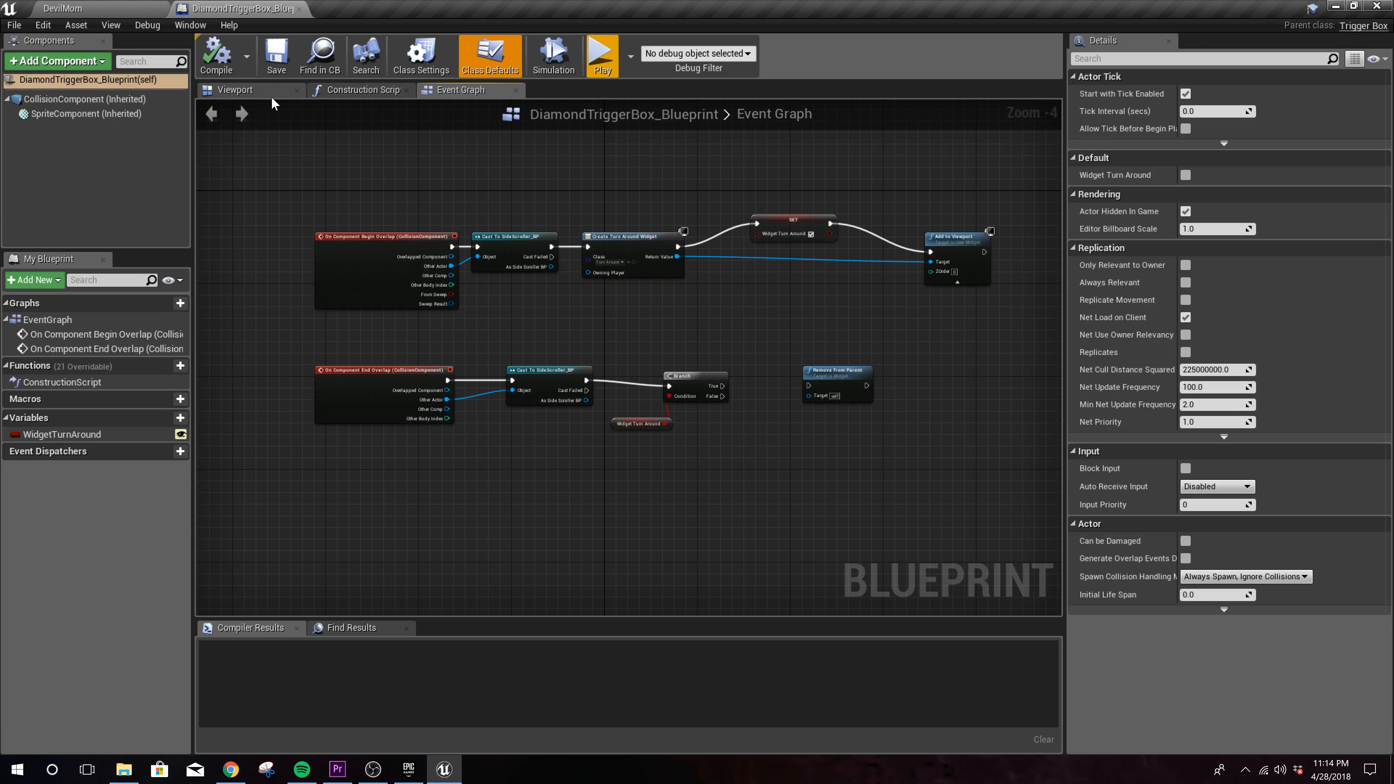
pyautogui.click(97, 5)
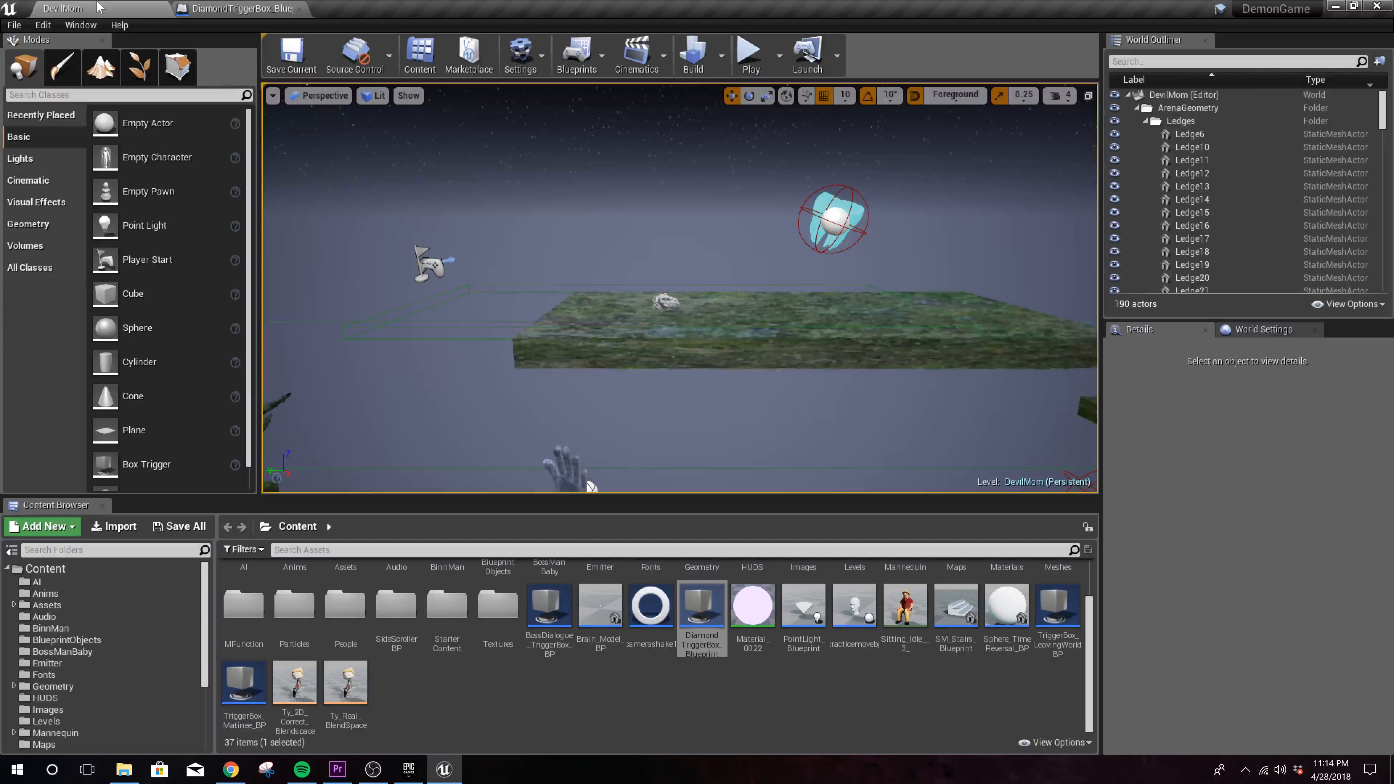
pyautogui.click(490, 708)
# Step: Examine the layout of the ledges around the hand statue in the level viewport
pyautogui.scroll(-10, 855, 365)
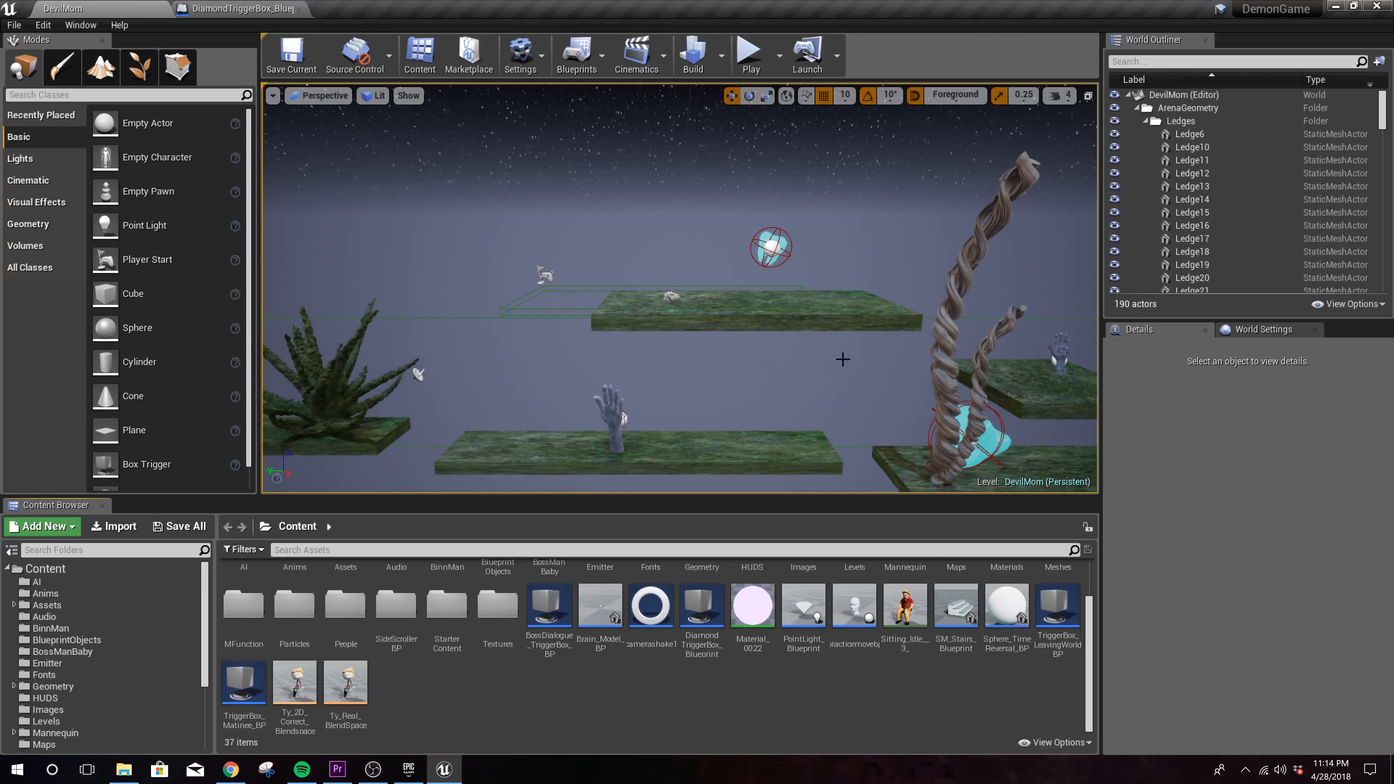
pyautogui.scroll(-5, 712, 440)
pyautogui.scroll(5, 712, 440)
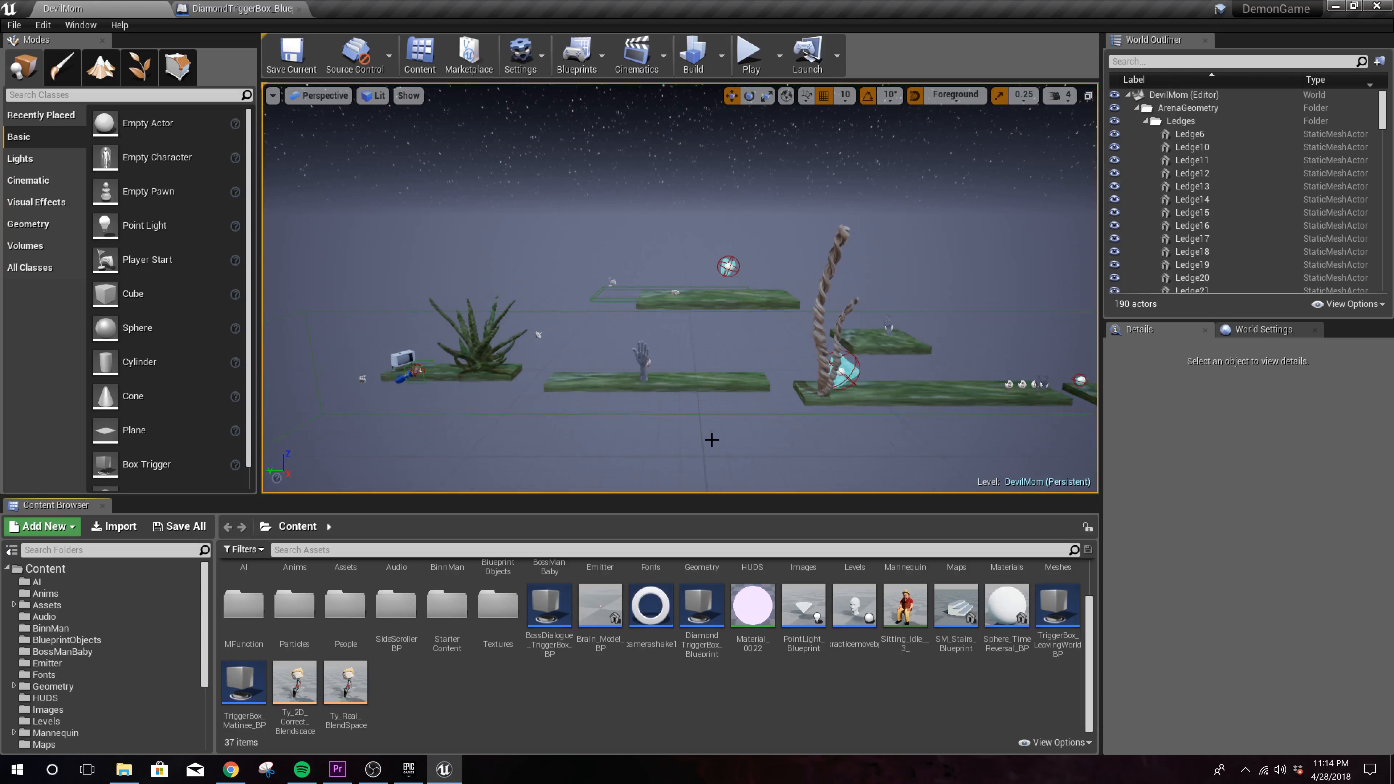
pyautogui.scroll(-4, 712, 440)
pyautogui.scroll(-2, 817, 432)
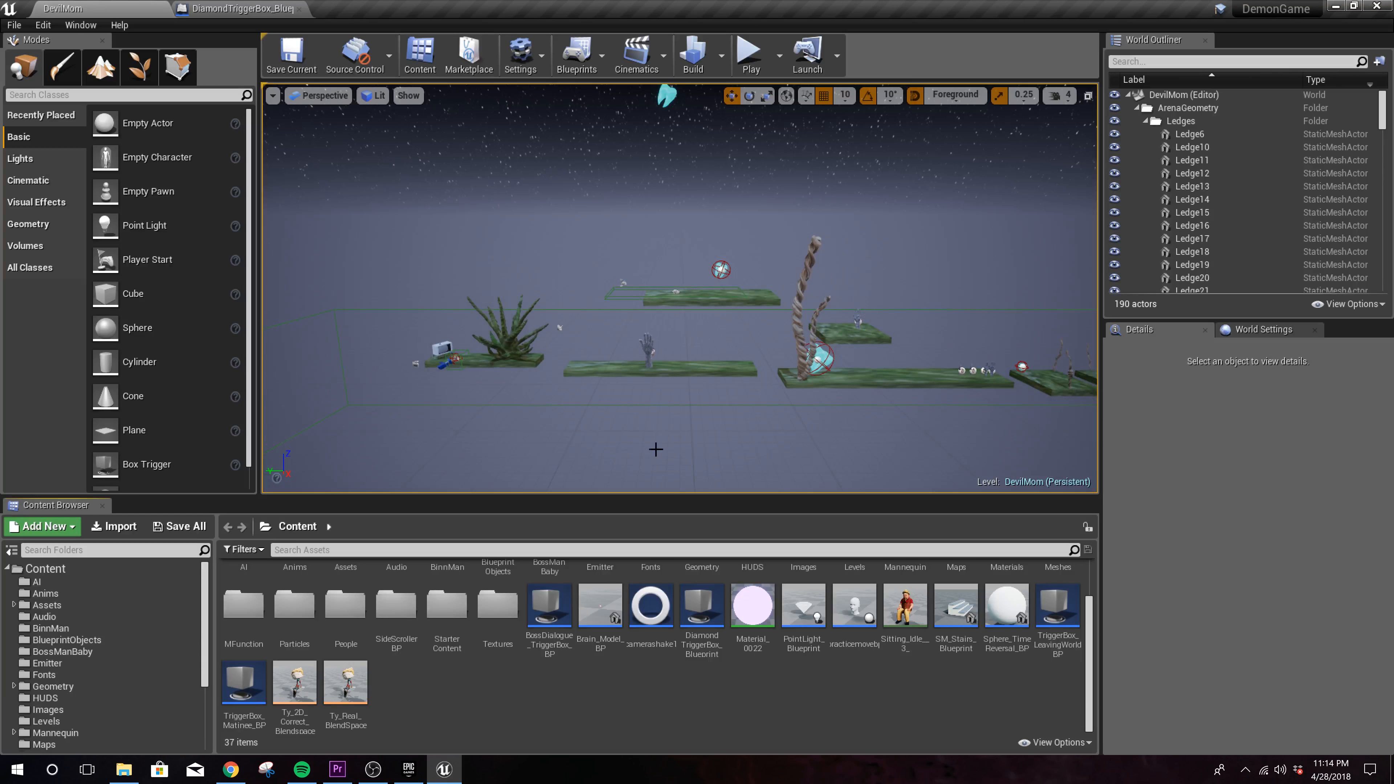
pyautogui.scroll(3, 601, 439)
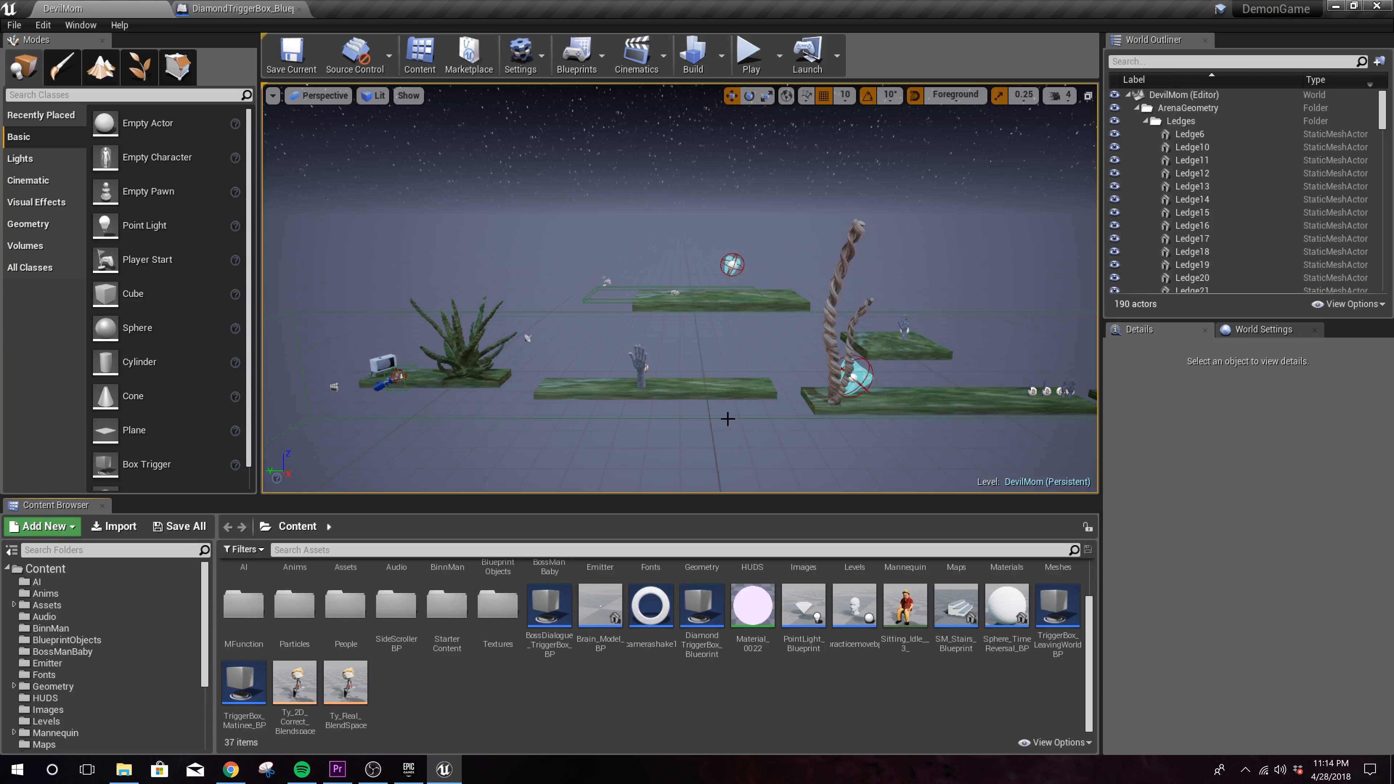
pyautogui.scroll(2, 727, 419)
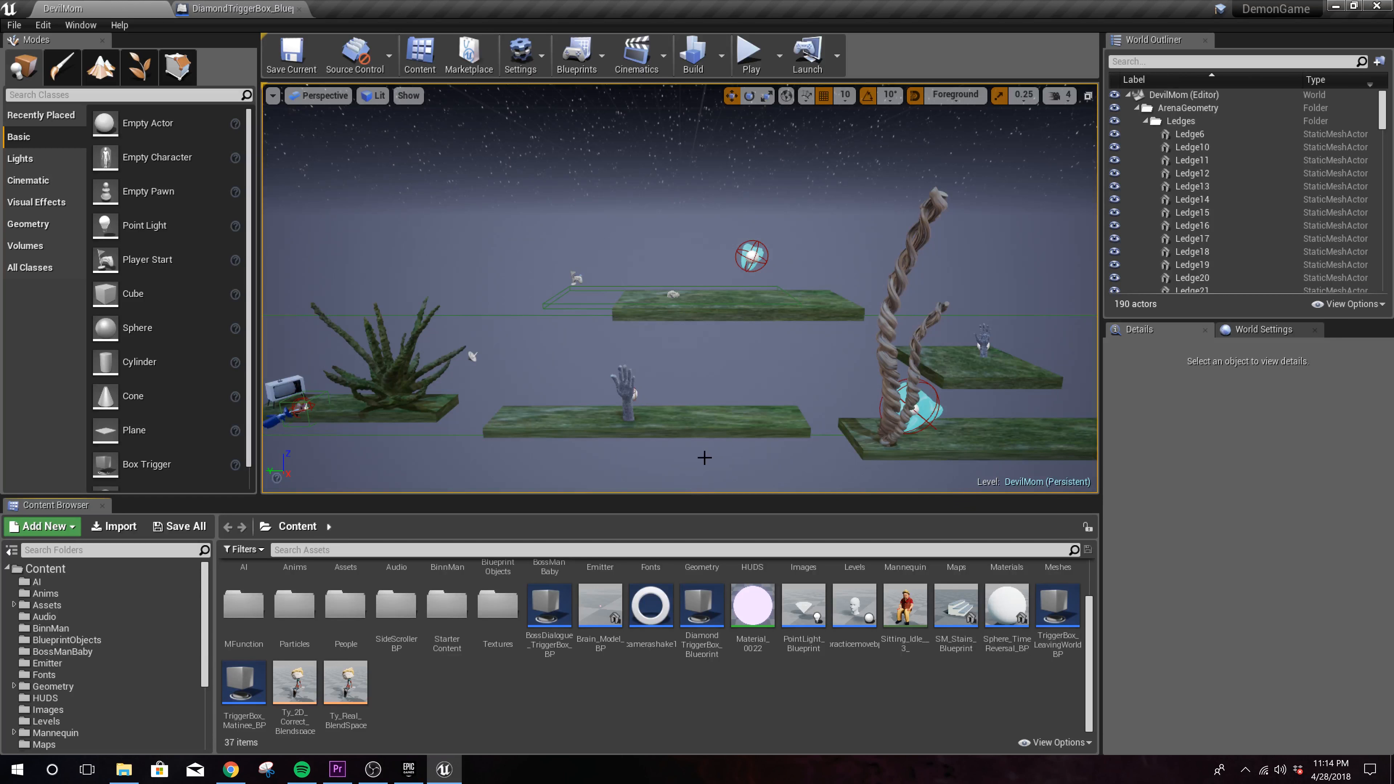
pyautogui.scroll(-1, 718, 428)
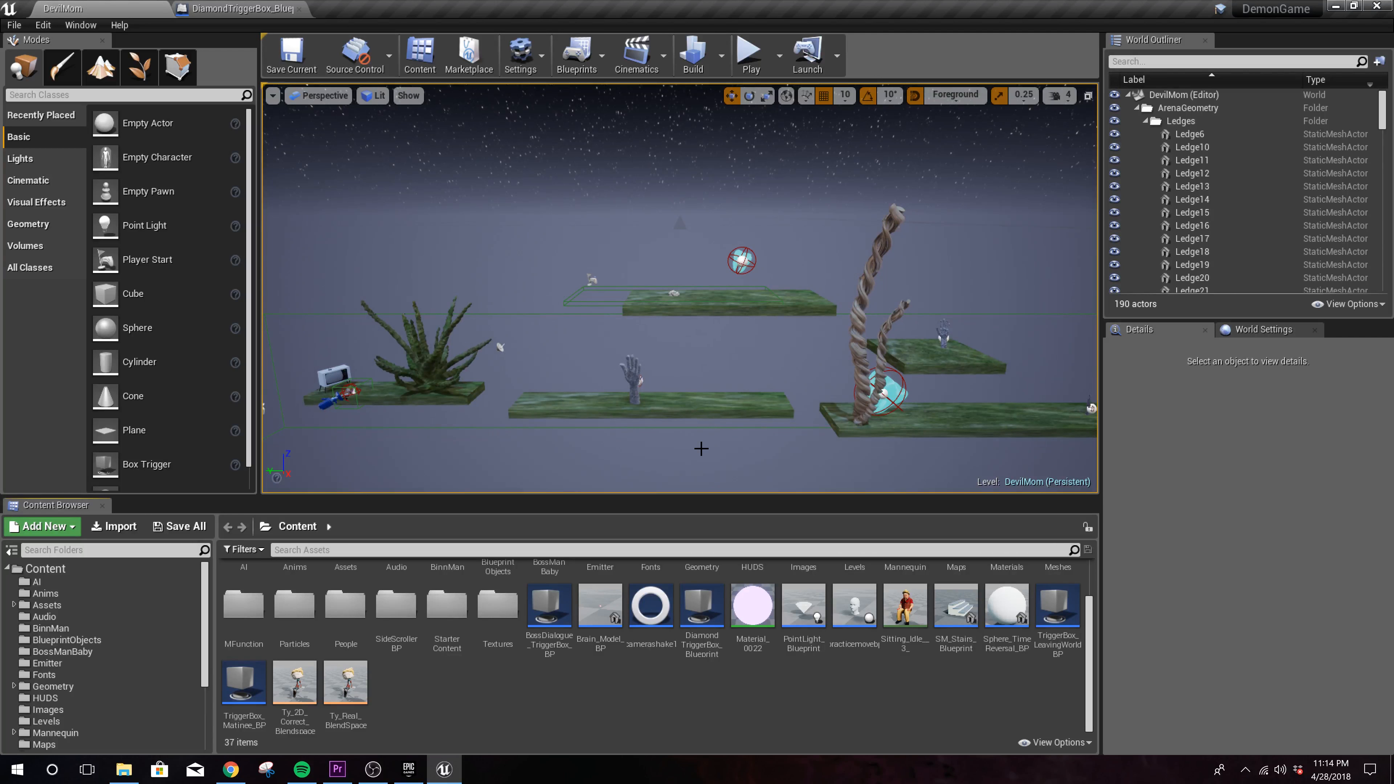
pyautogui.scroll(2, 708, 409)
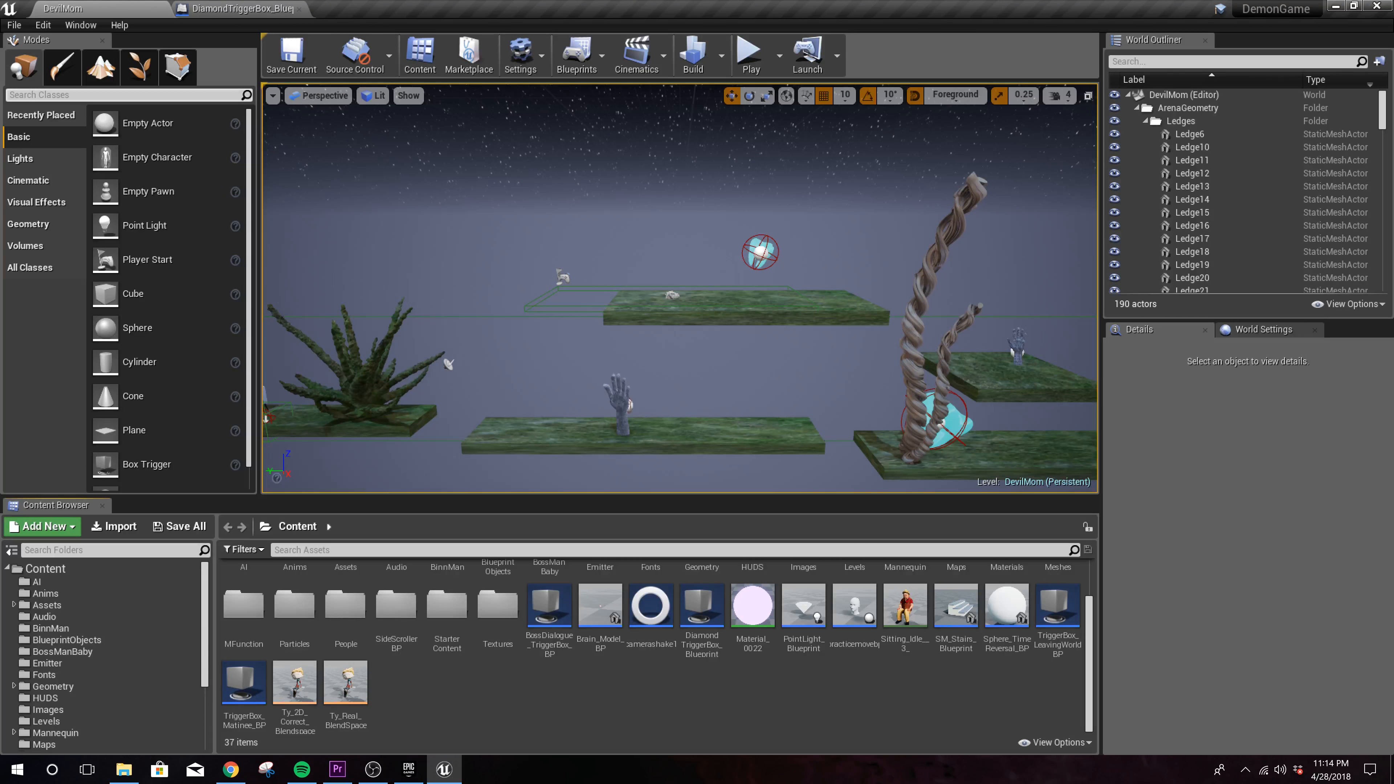
# Step: Search the placeable actors for "trigger" and place a Sphere Trigger on the ledge beside the hand statue
pyautogui.click(83, 95)
pyautogui.write('t')
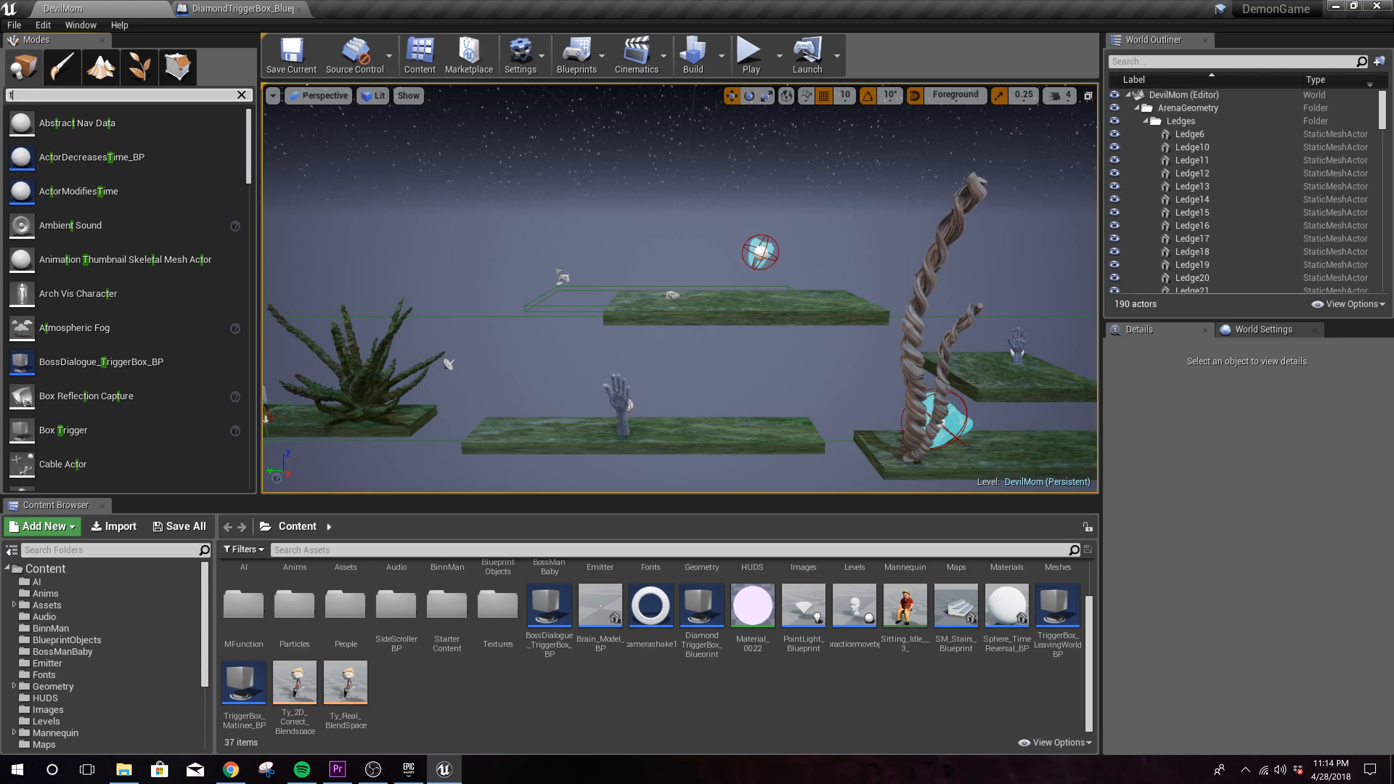
pyautogui.write('rigger')
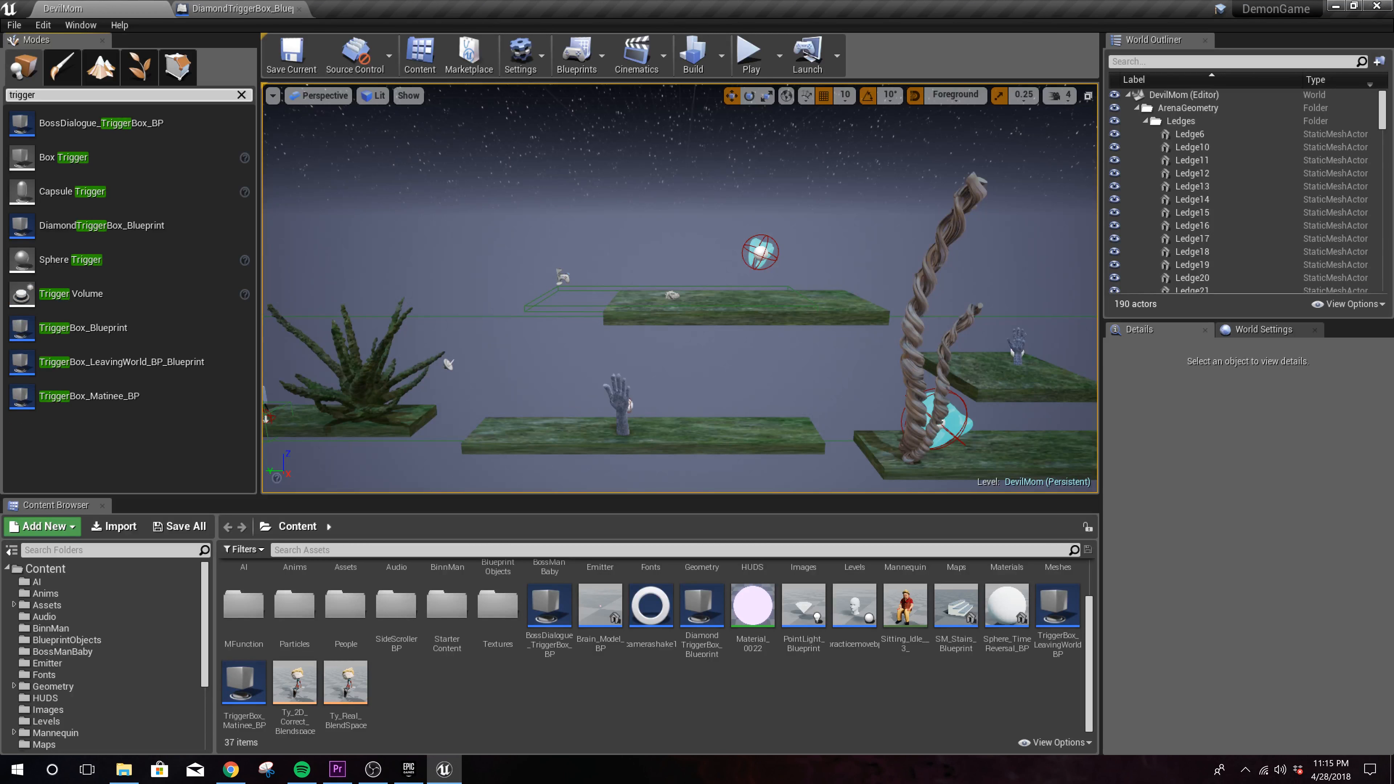
pyautogui.moveTo(66, 259); pyautogui.dragTo(698, 422)
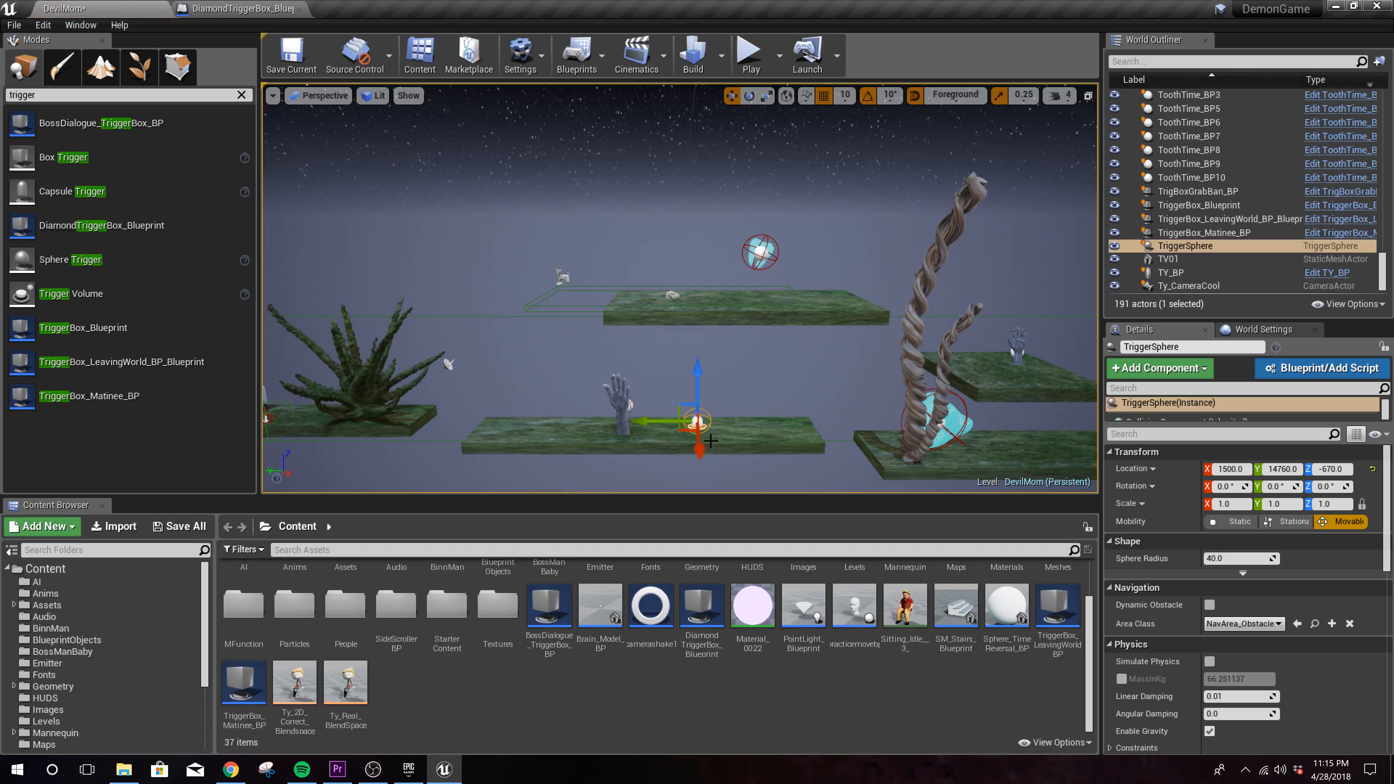
# Step: Position the trigger sphere just above the ledge beside the hand, at X 890, Y 14690, Z -920
pyautogui.press('f')
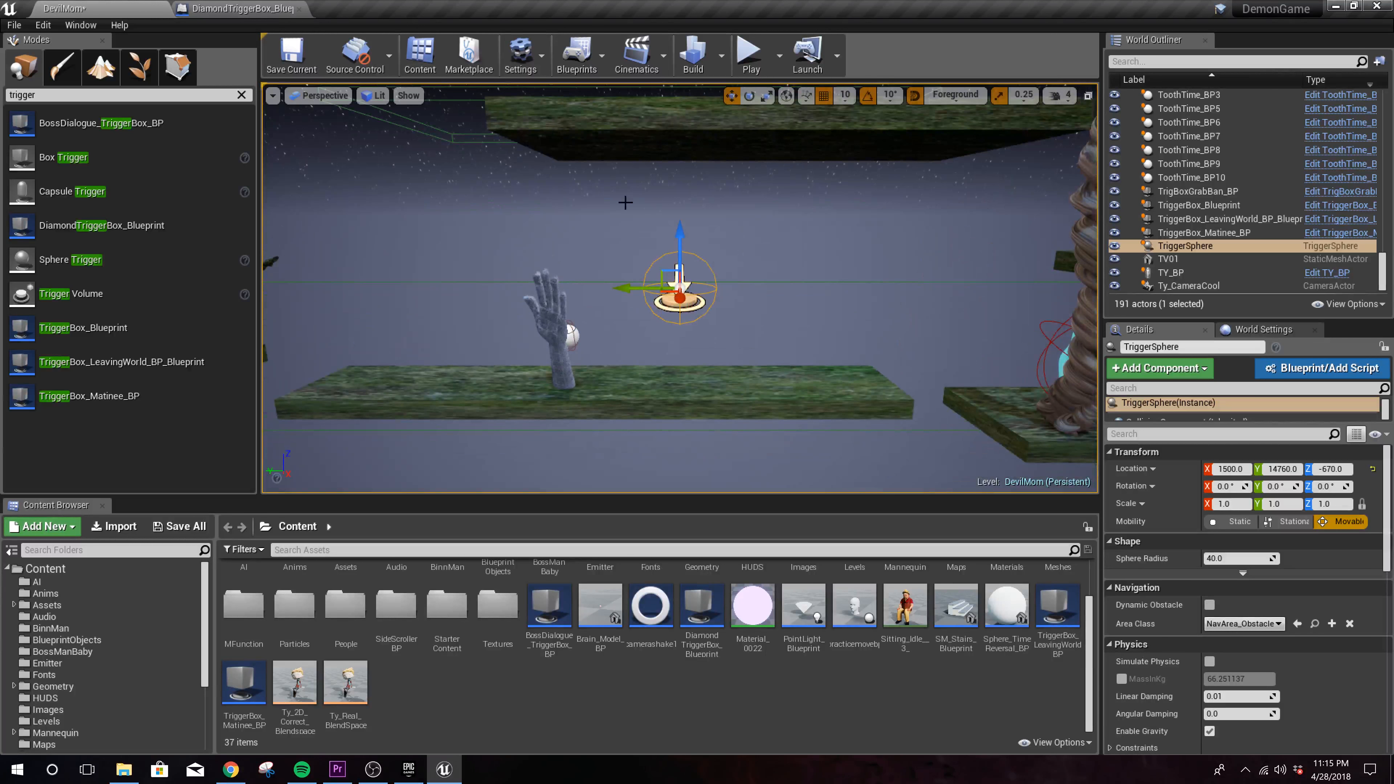
pyautogui.moveTo(679, 299); pyautogui.dragTo(680, 258)
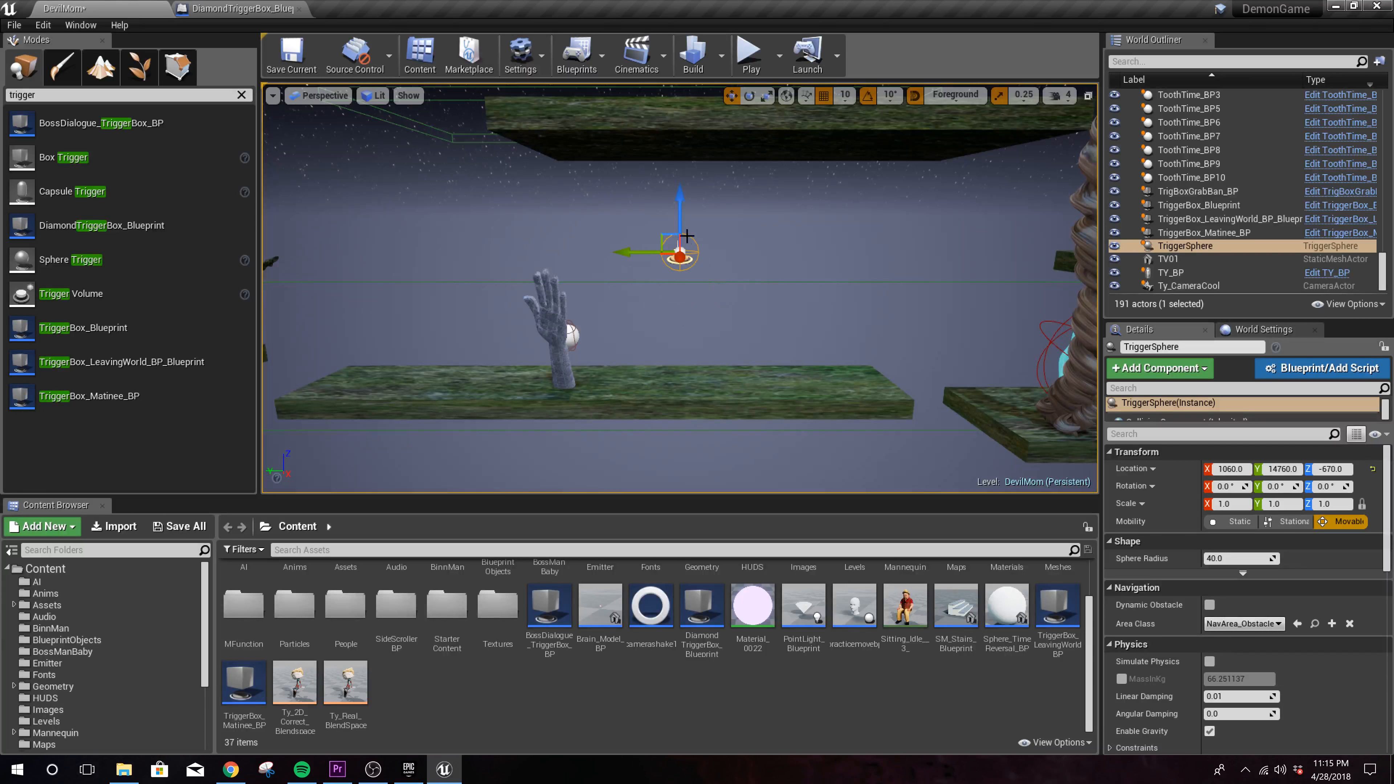
pyautogui.moveTo(679, 200); pyautogui.dragTo(679, 356)
pyautogui.moveTo(680, 420)
pyautogui.mouseDown()
pyautogui.moveTo(683, 387)
pyautogui.moveTo(682, 401)
pyautogui.mouseUp()
pyautogui.moveTo(679, 338); pyautogui.dragTo(677, 302)
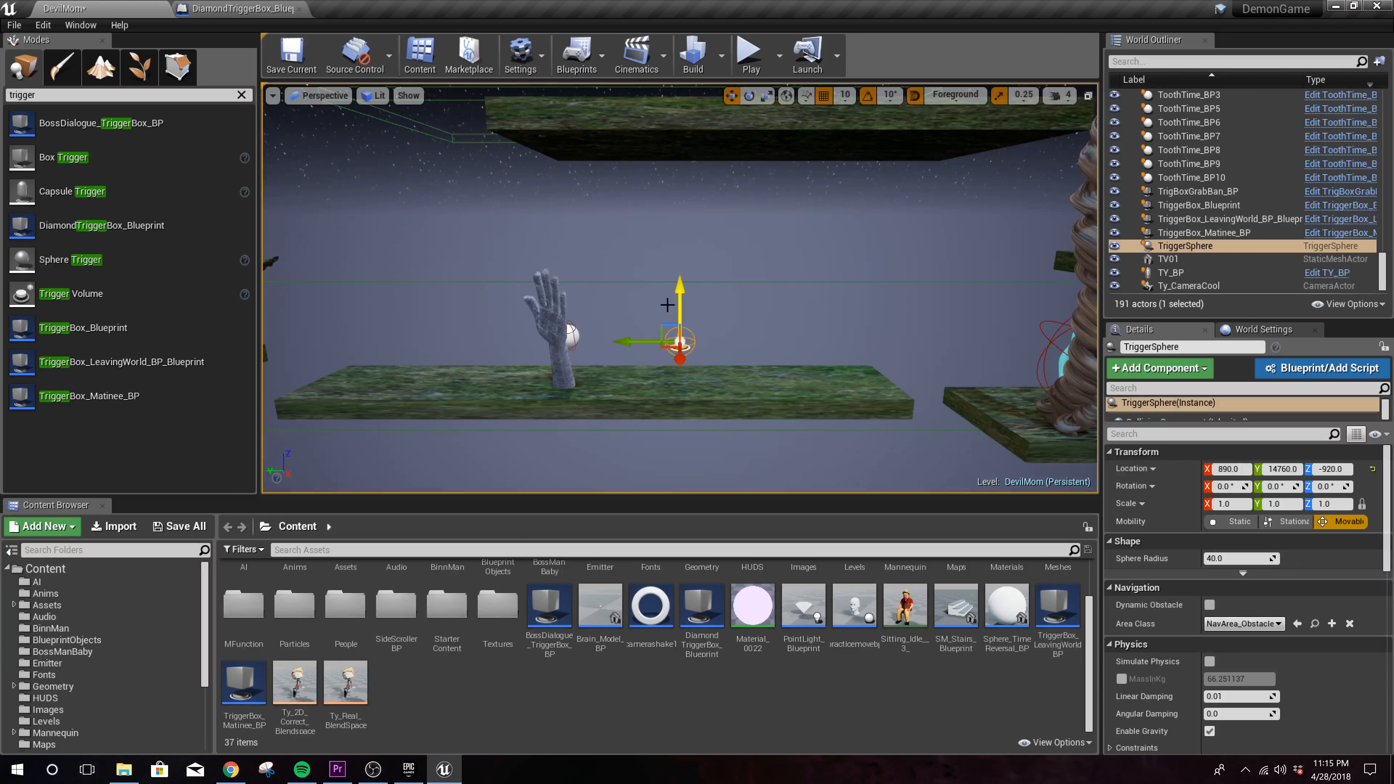
pyautogui.moveTo(631, 349); pyautogui.dragTo(659, 351)
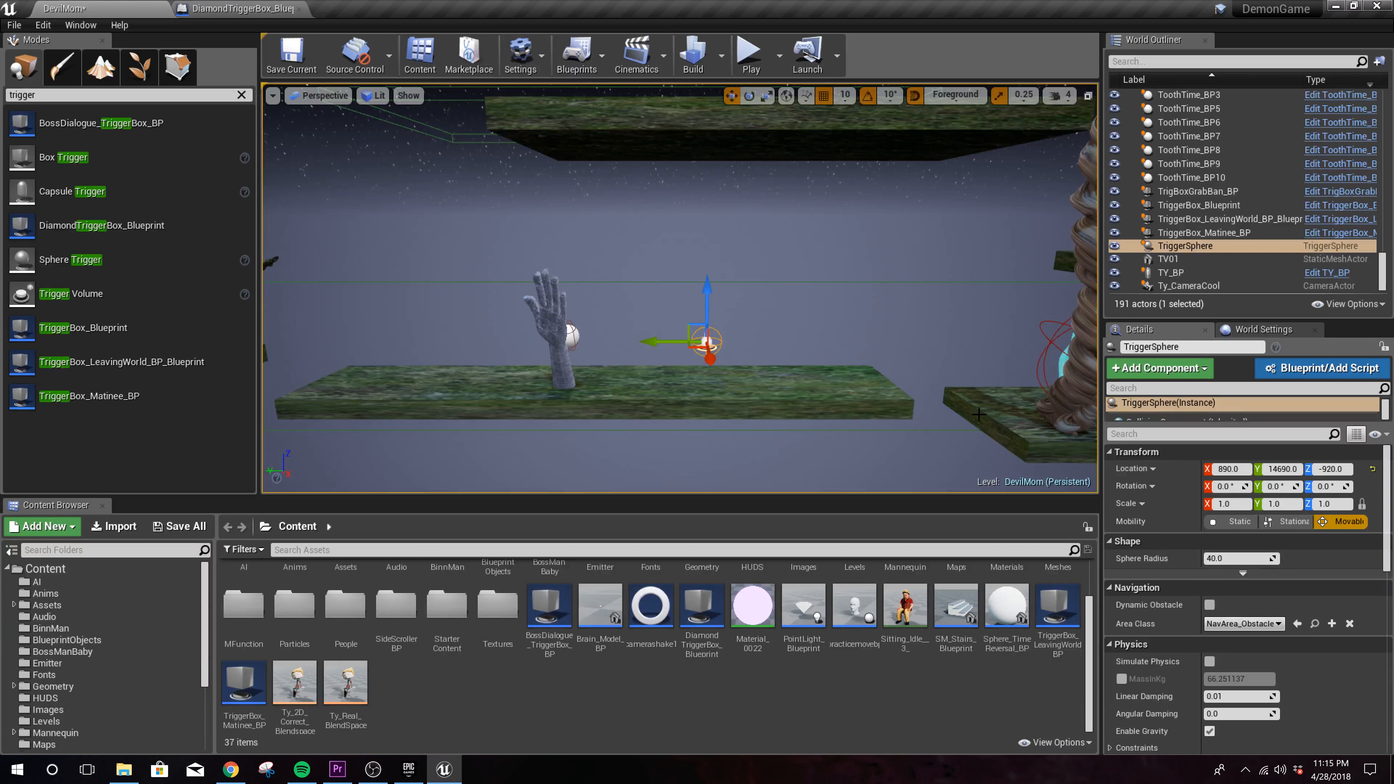
# Step: Scale the trigger sphere uniformly to 6.0 and shift it to Y 14670, Z -850
pyautogui.click(1228, 504)
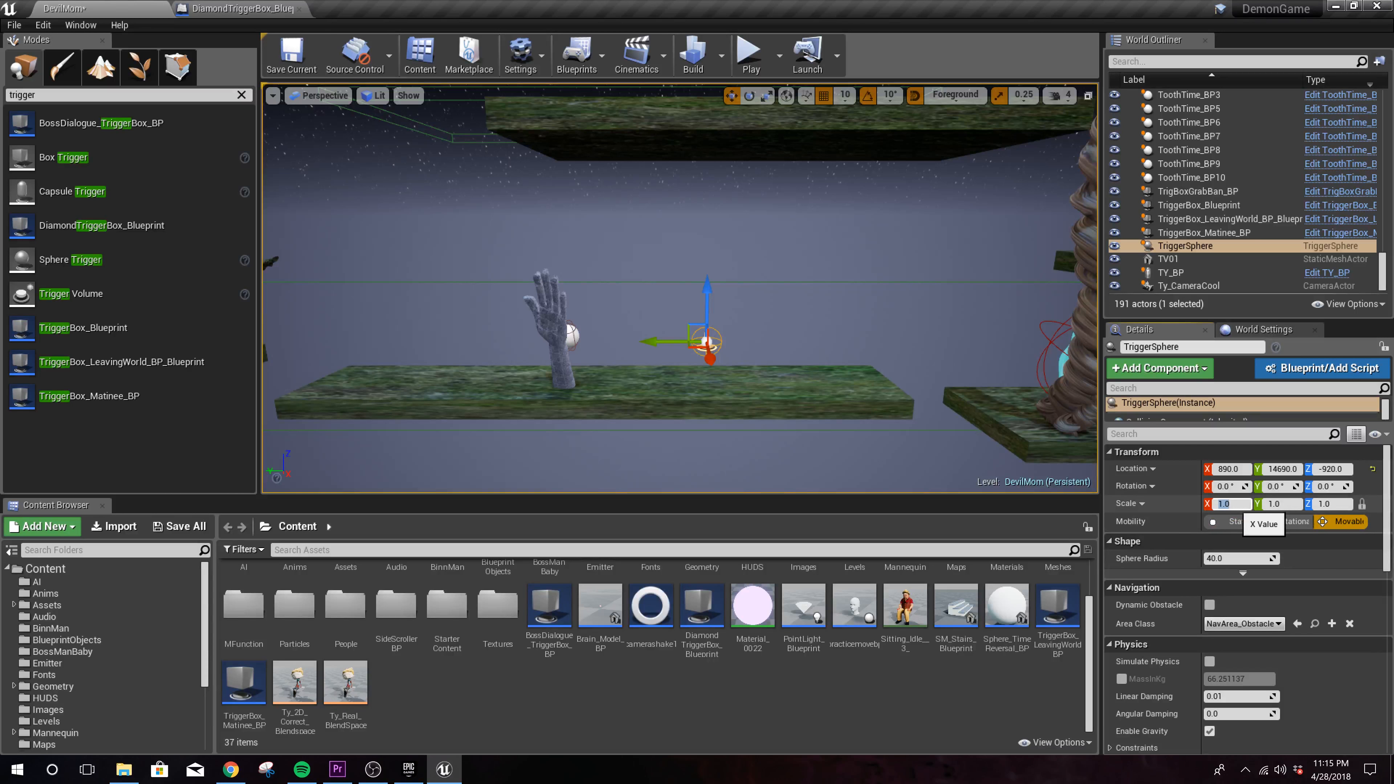
pyautogui.write('6')
pyautogui.press('Return')
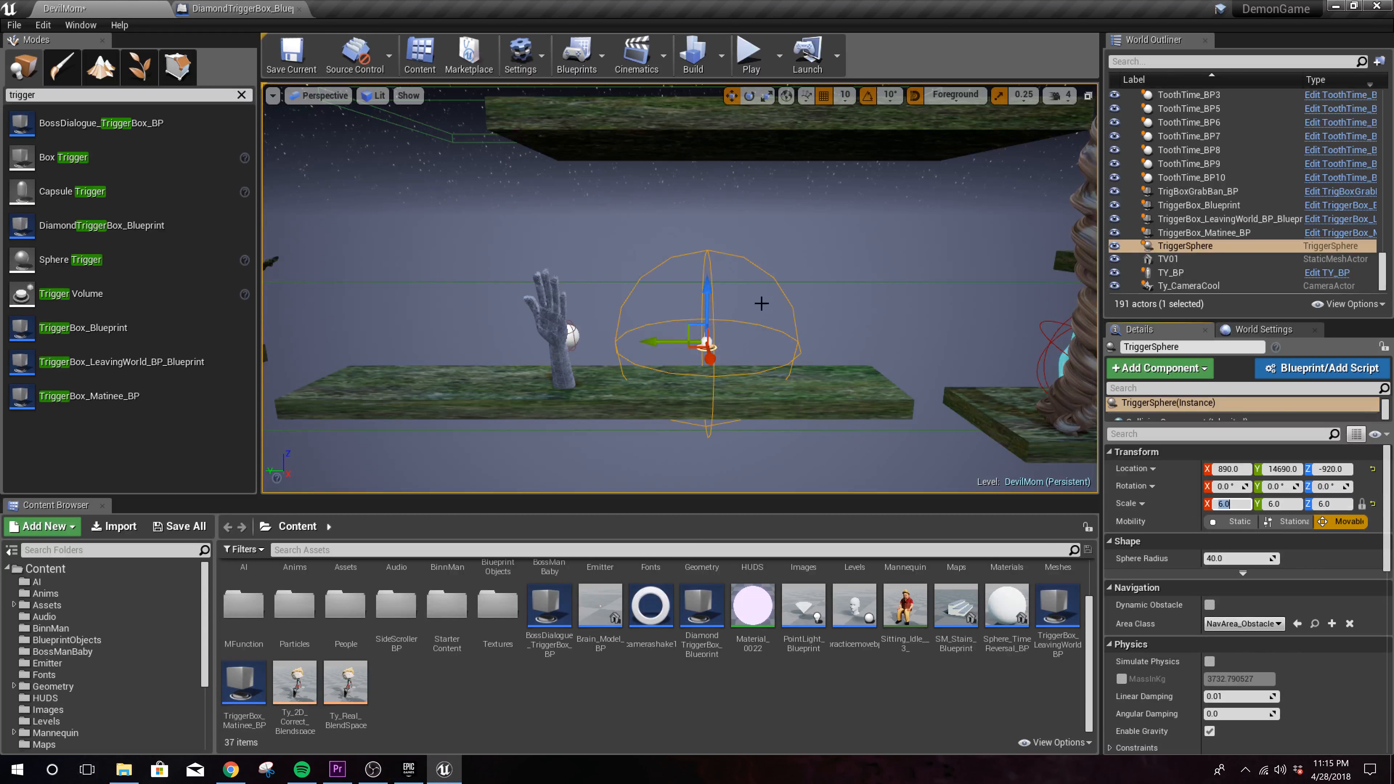
pyautogui.moveTo(702, 288); pyautogui.dragTo(694, 260)
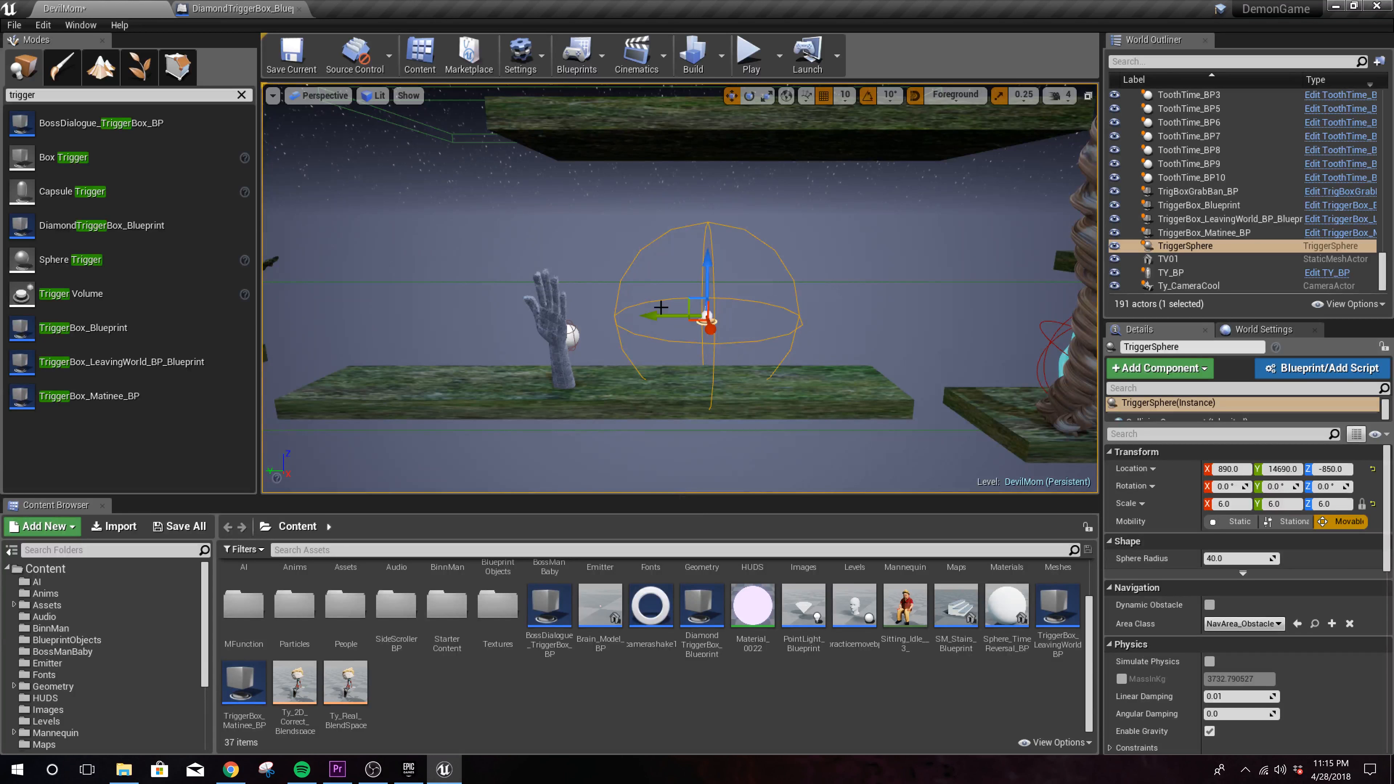
pyautogui.moveTo(655, 316); pyautogui.dragTo(664, 316)
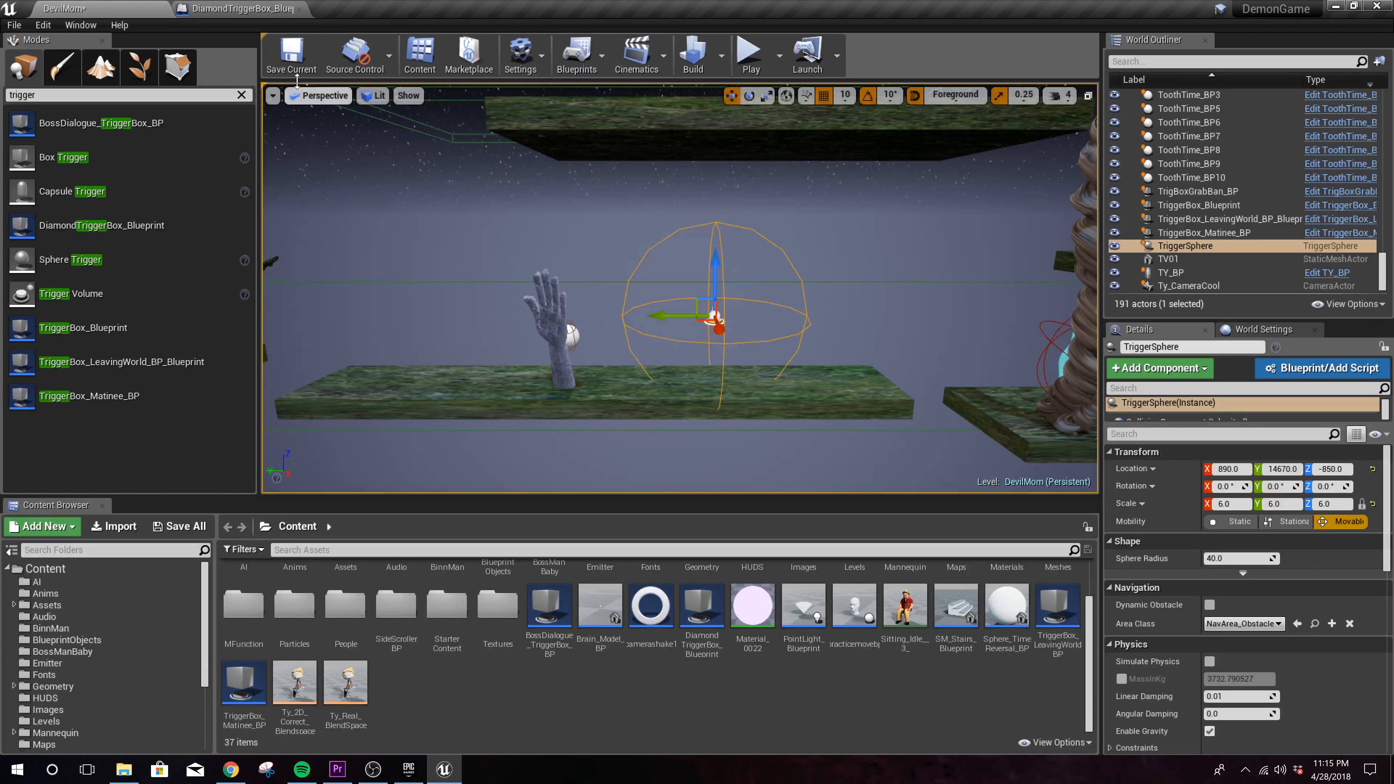
# Step: Close the DiamondTriggerBox_Blueprint editor, deselect the trigger sphere and clear the actor class search
pyautogui.click(299, 10)
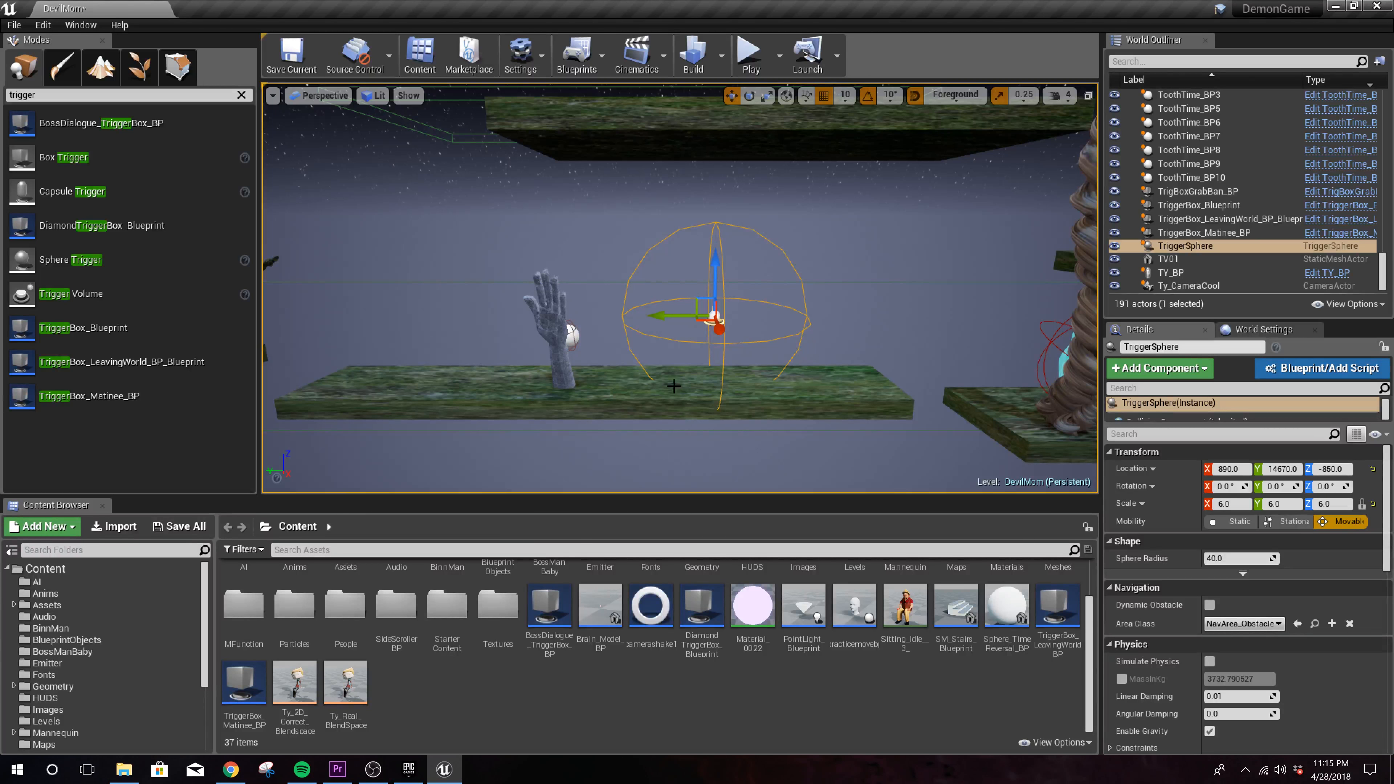
pyautogui.click(558, 279)
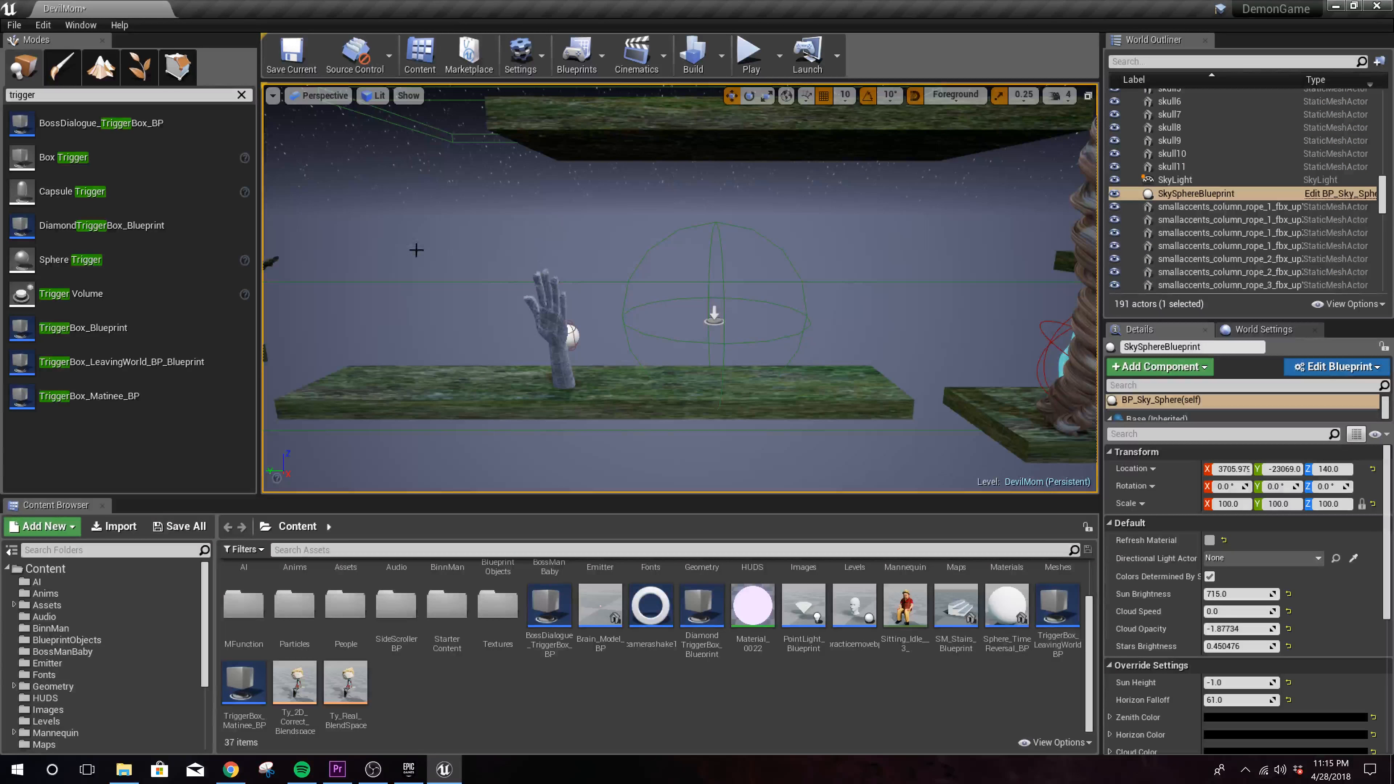
pyautogui.click(241, 95)
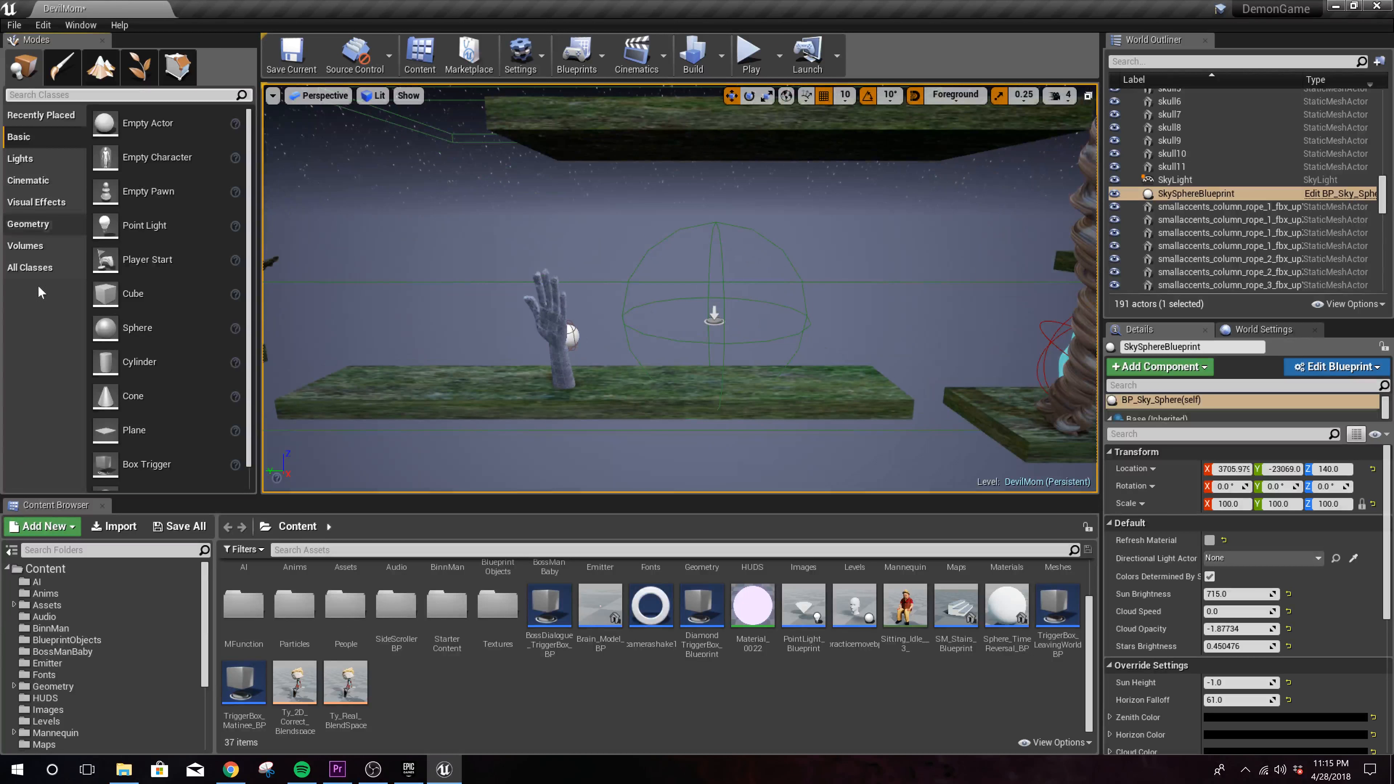
pyautogui.scroll(-5, 709, 391)
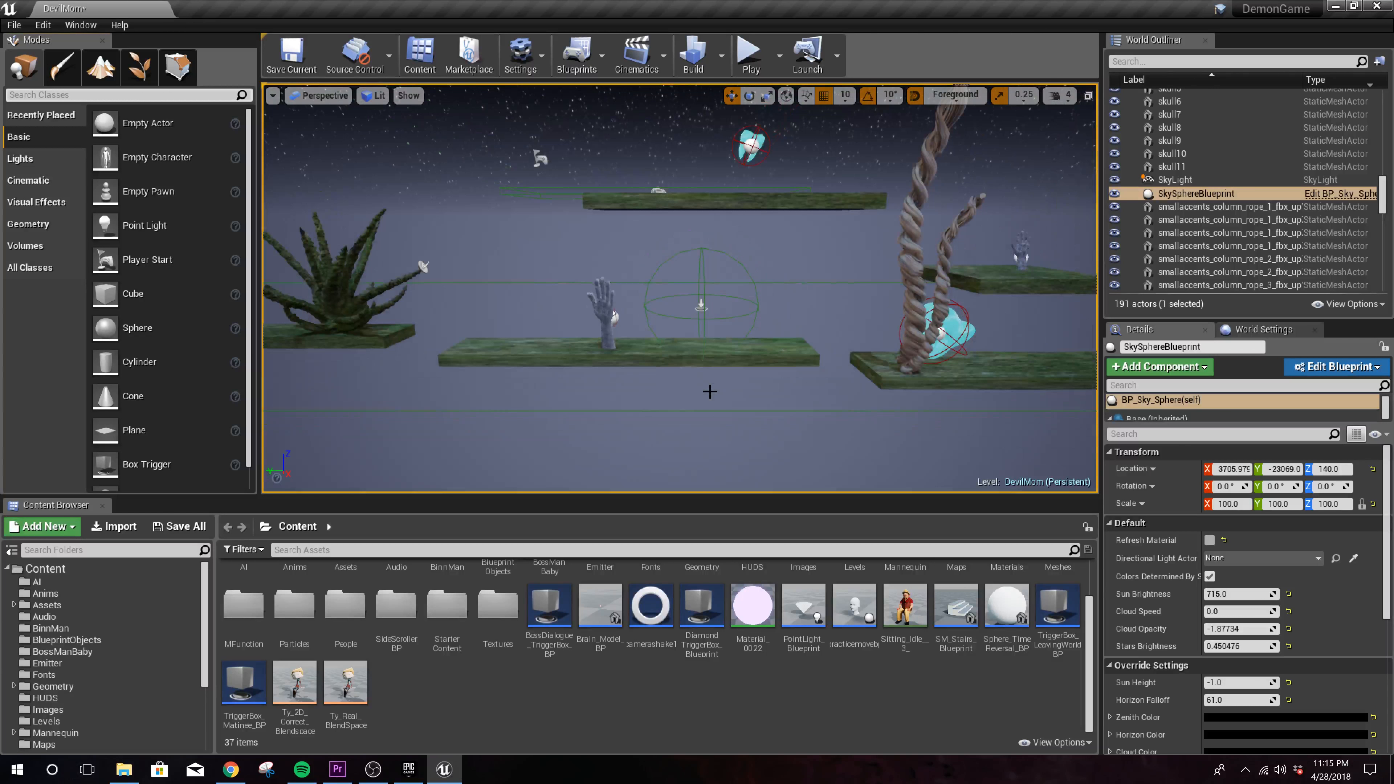
pyautogui.scroll(5, 705, 398)
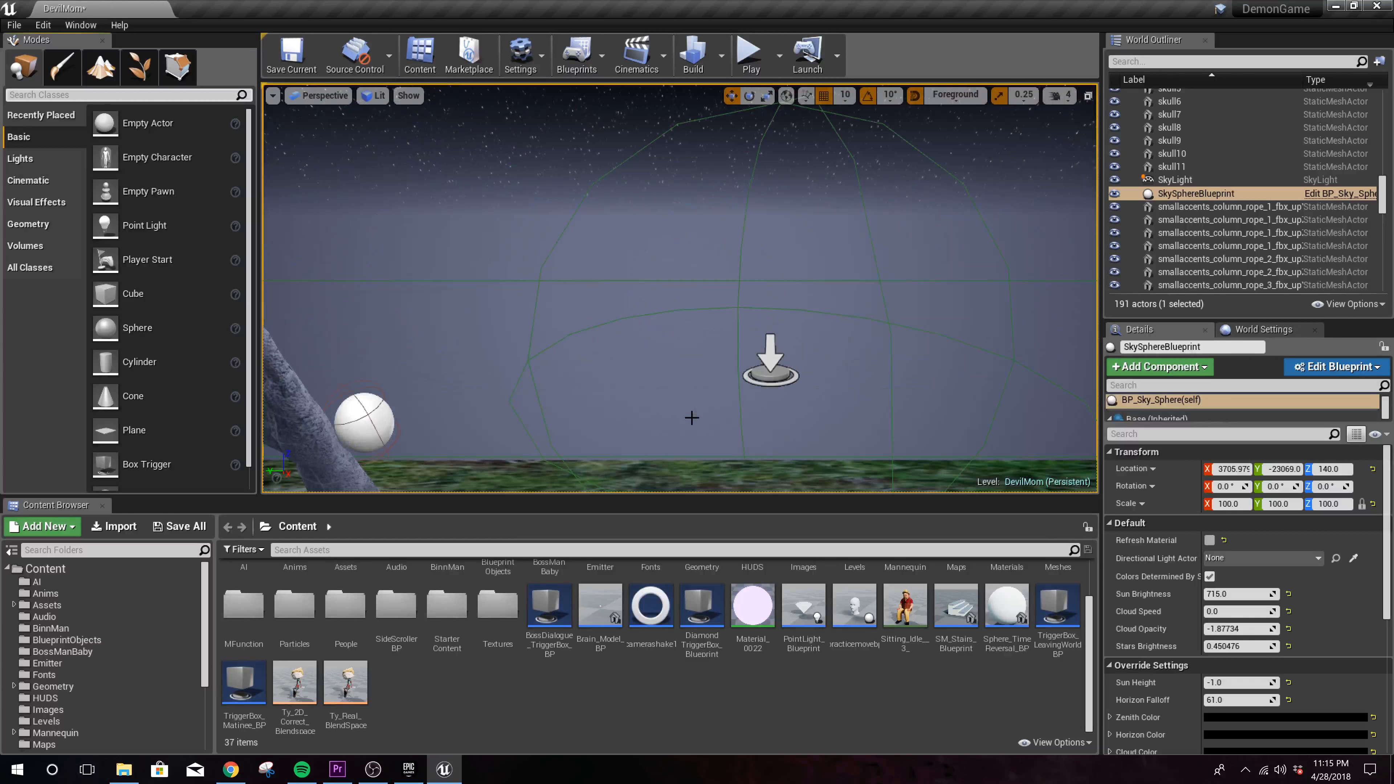
pyautogui.scroll(-6, 692, 417)
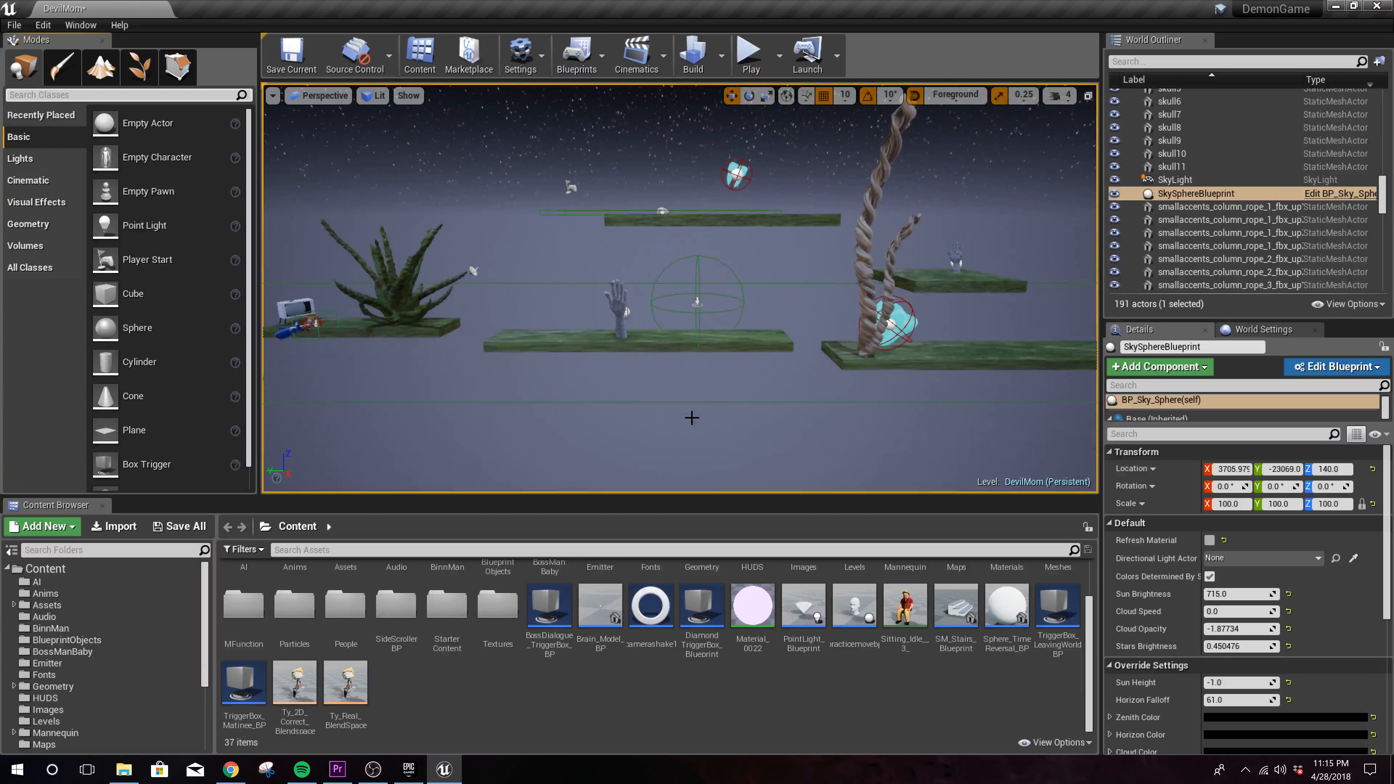
pyautogui.scroll(-3, 691, 418)
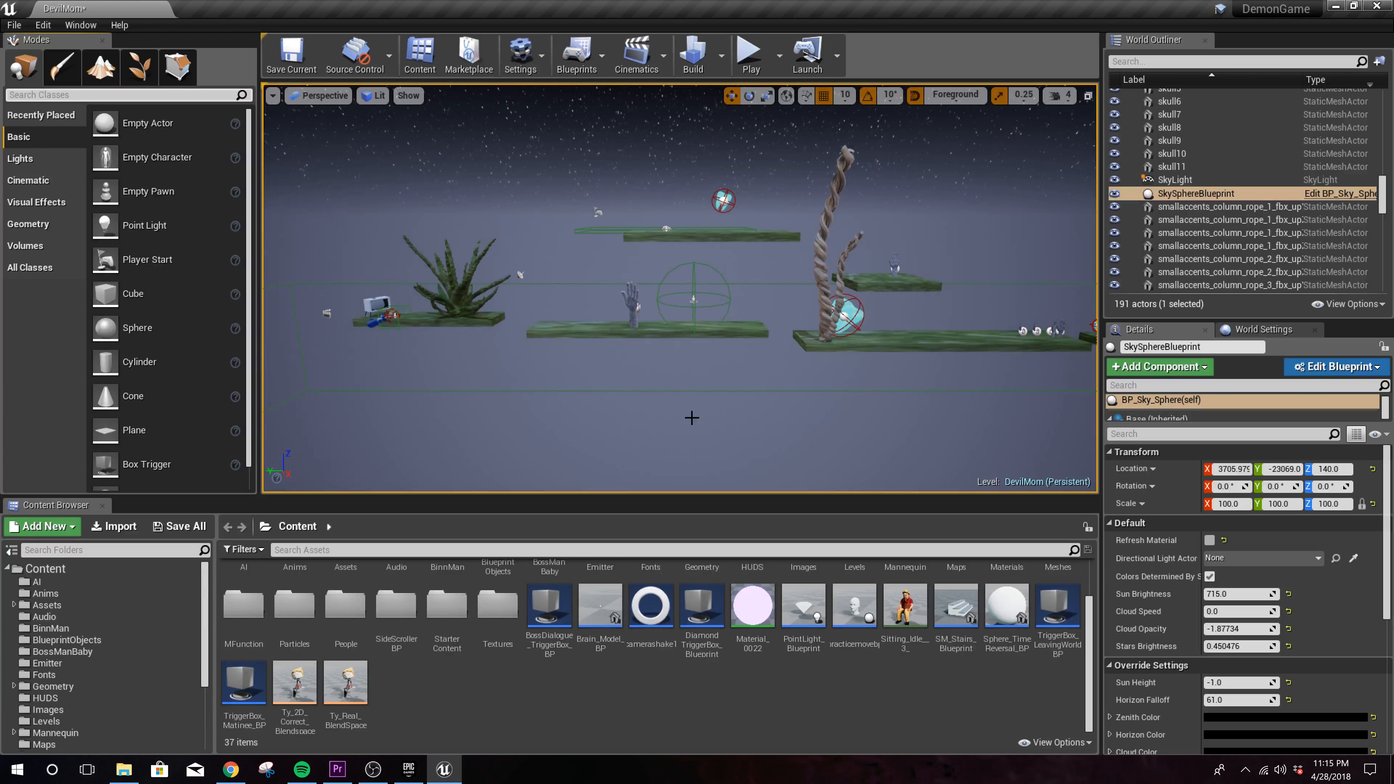
pyautogui.scroll(-2, 691, 418)
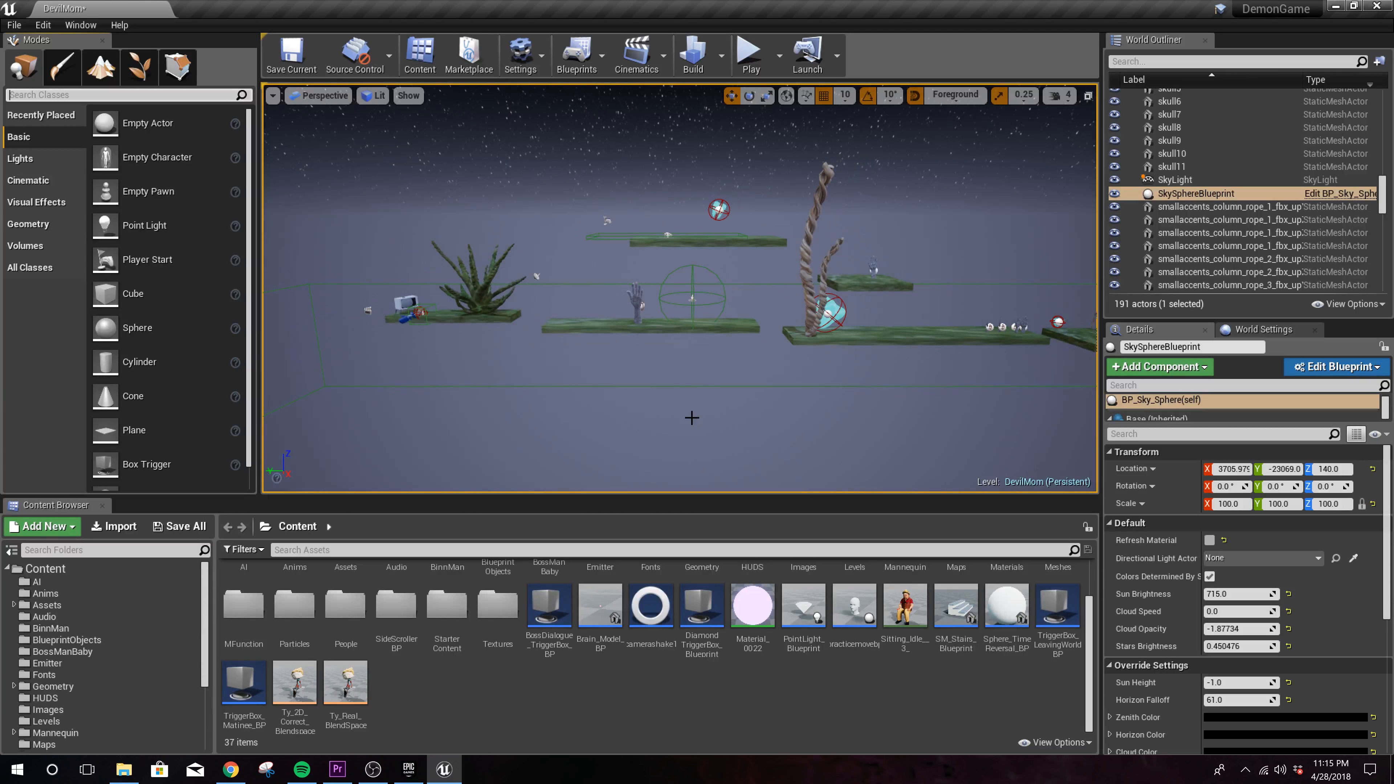
pyautogui.click(272, 96)
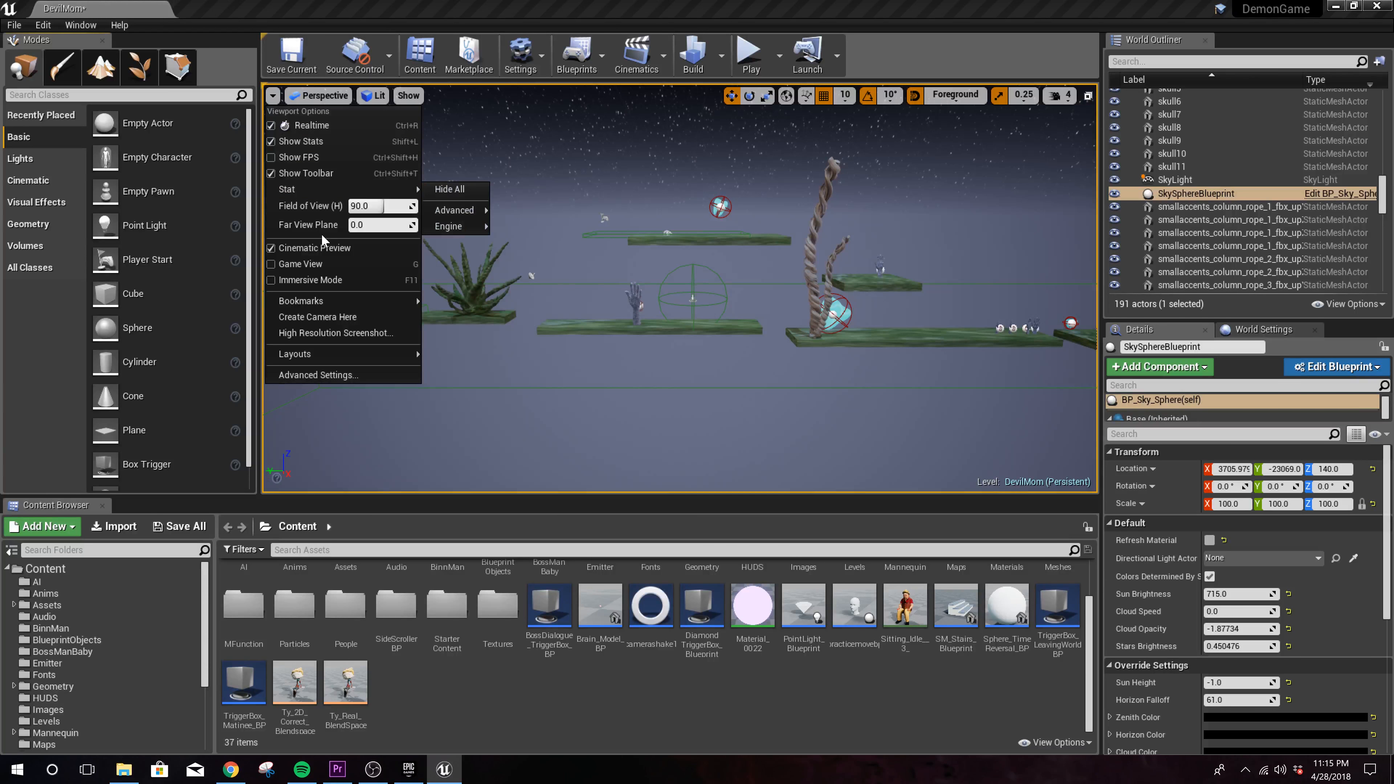
pyautogui.click(329, 317)
# Step: Create a camera looking diagonally along the hand ledge toward the aloe plant, at about X 1930, Y 13829, Z -588
pyautogui.scroll(1, 729, 388)
pyautogui.scroll(5, 729, 387)
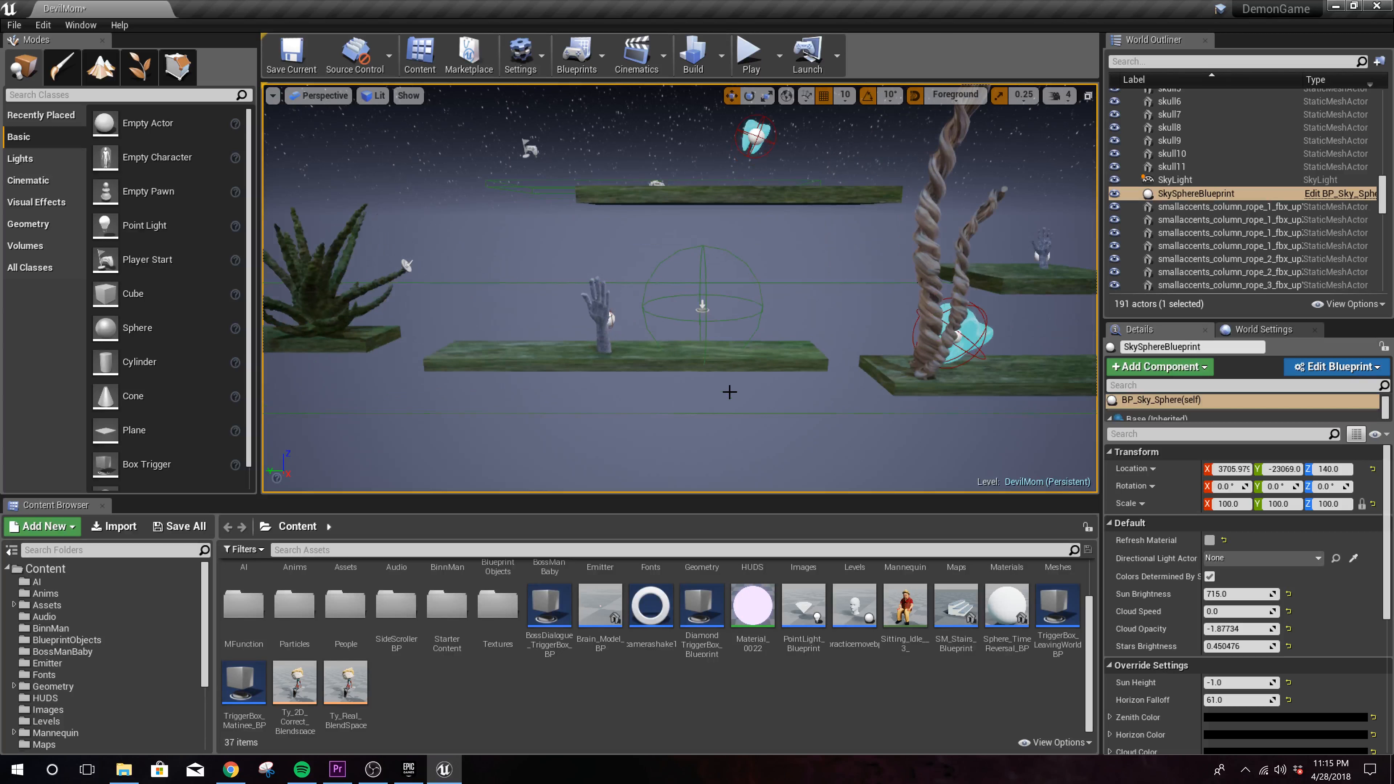
pyautogui.scroll(-5, 729, 392)
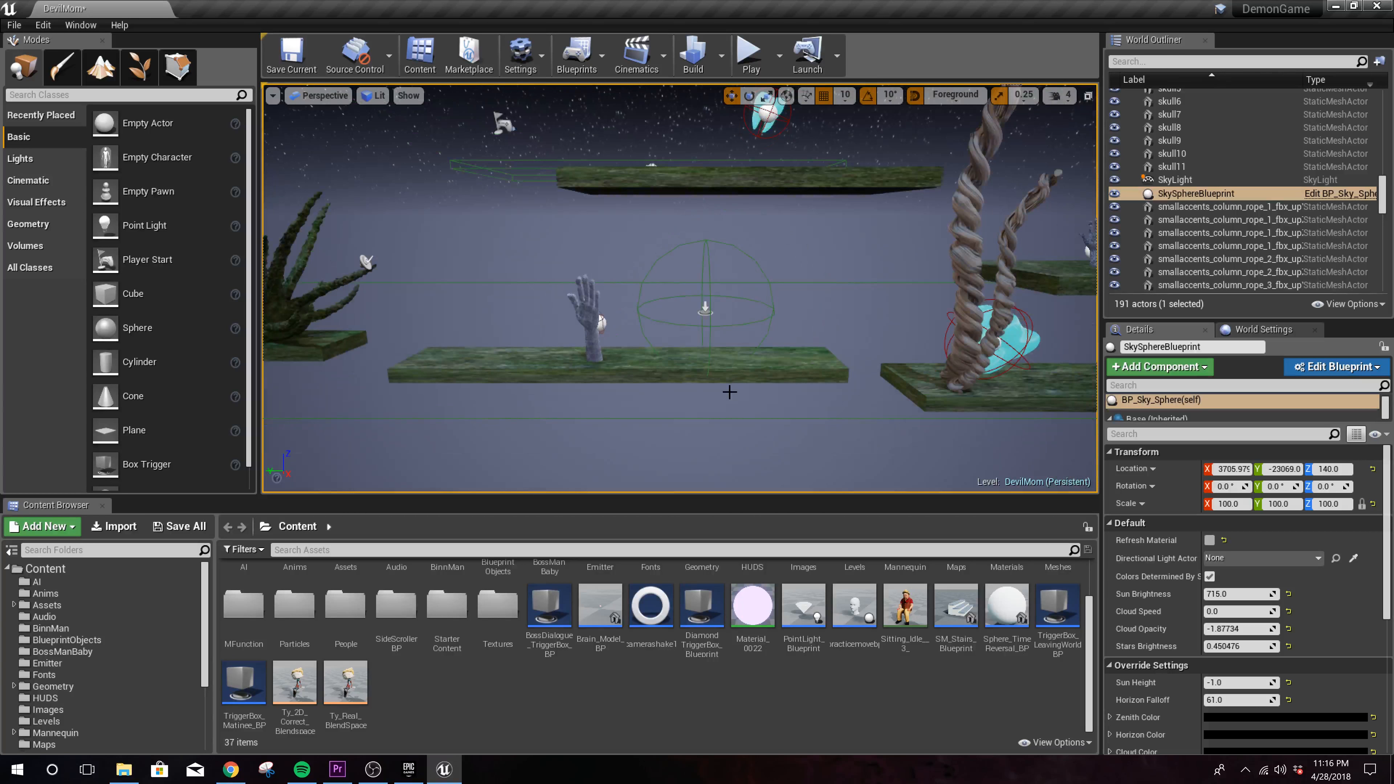
pyautogui.moveTo(963, 443)
pyautogui.mouseDown(button='right')
pyautogui.moveTo(856, 442)
pyautogui.moveTo(955, 436)
pyautogui.mouseUp(button='right')
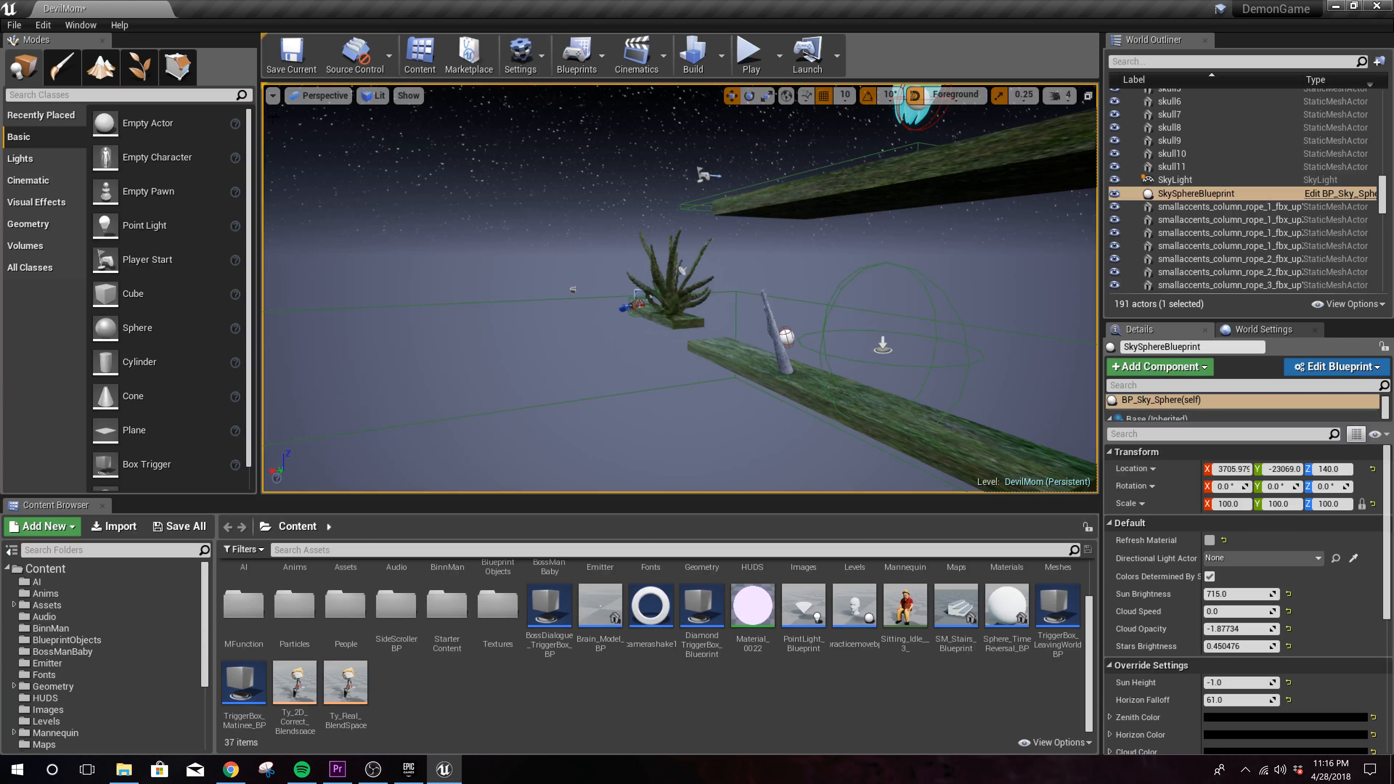
pyautogui.click(272, 95)
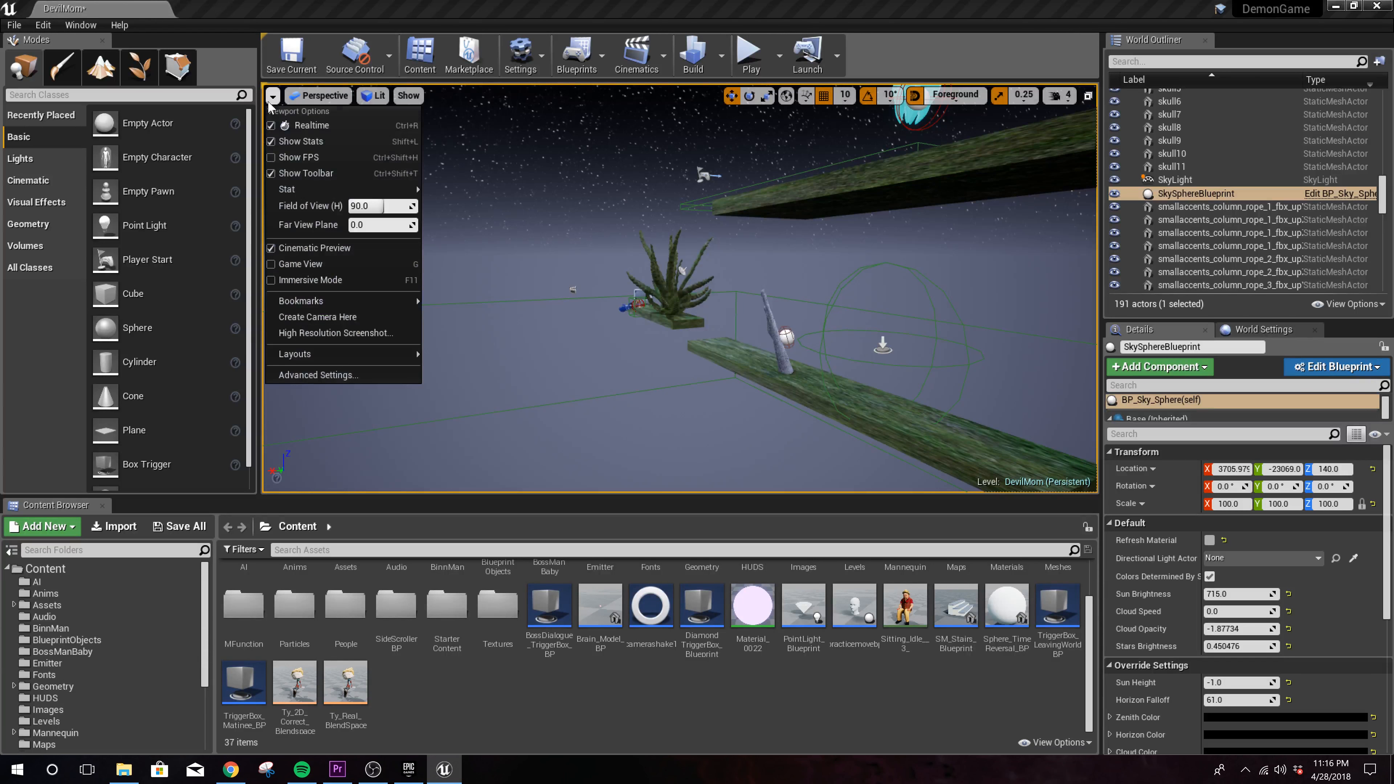
pyautogui.click(307, 317)
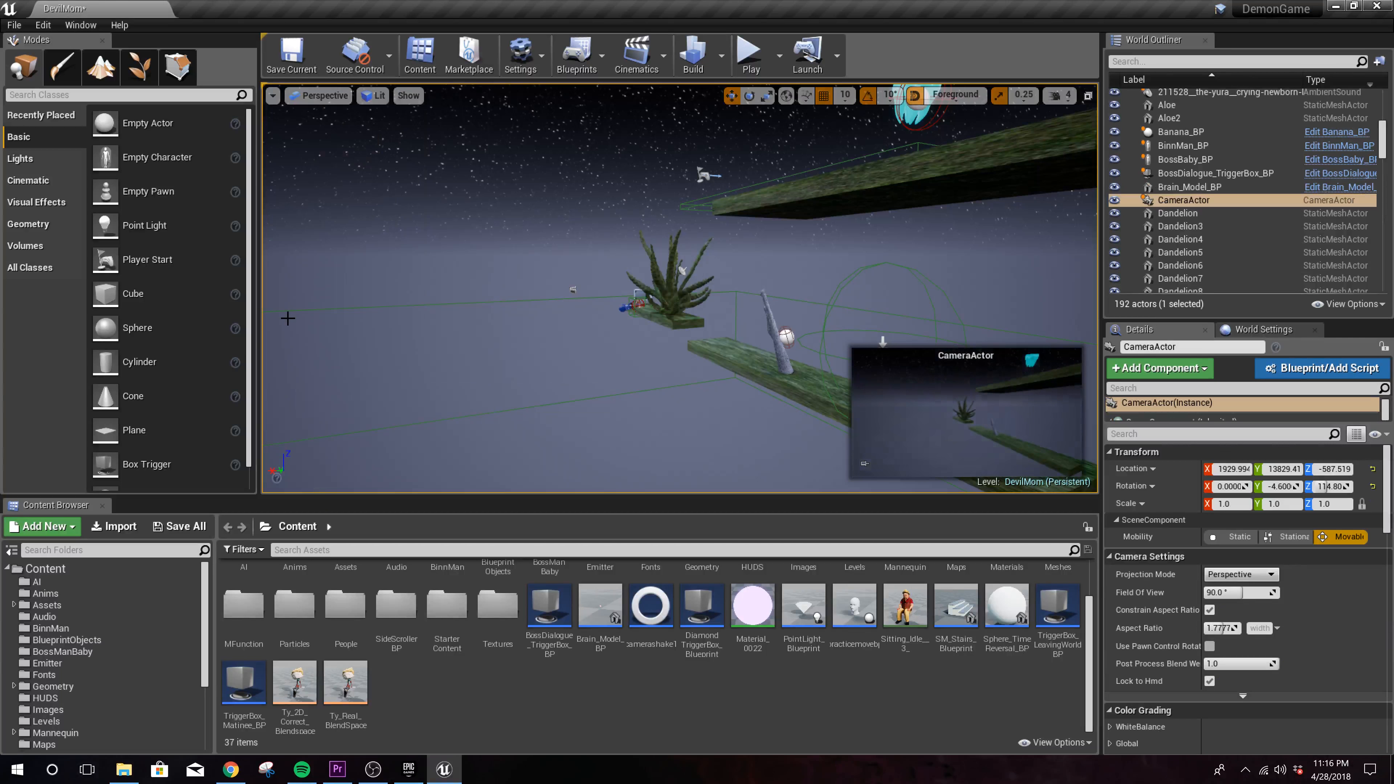
# Step: Rename the new camera beside the aloe plant to CamSide
pyautogui.click(1172, 200)
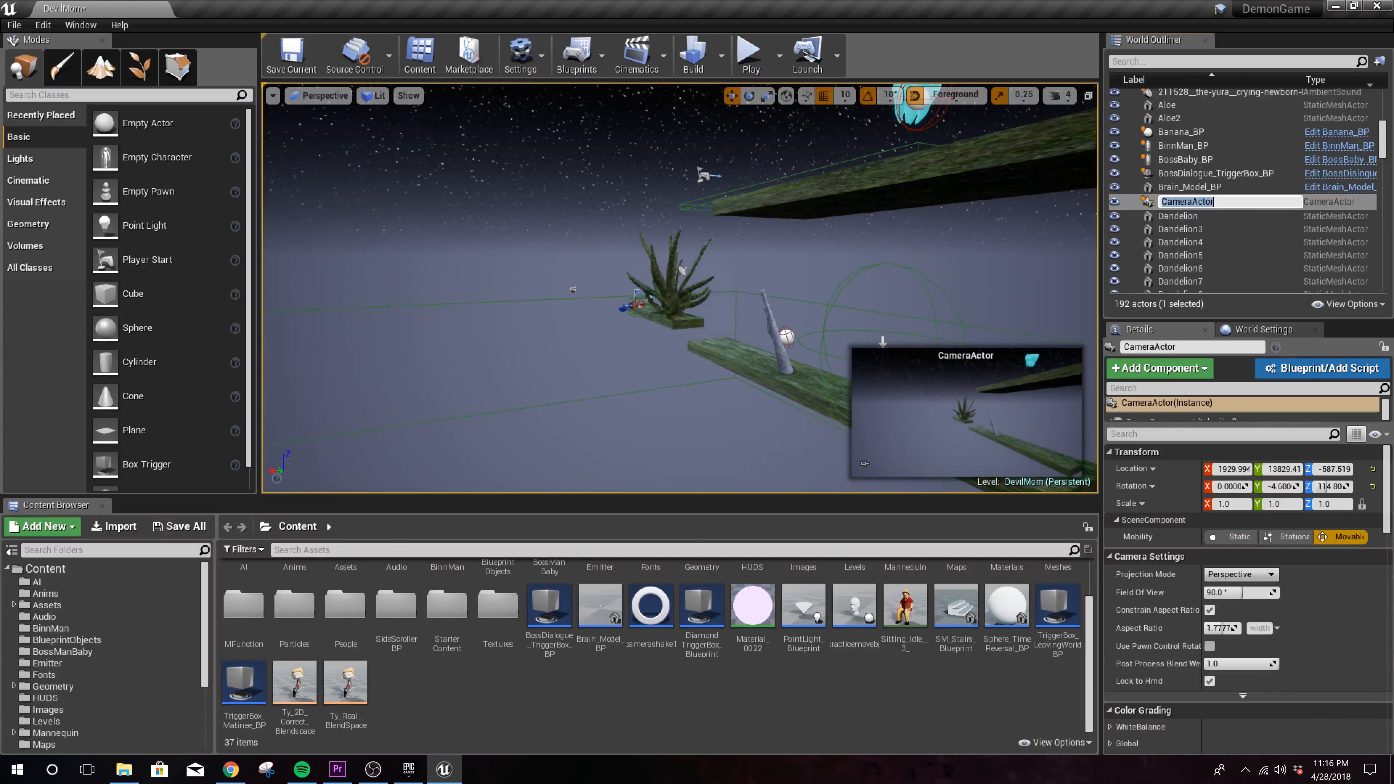
pyautogui.write('CamSide')
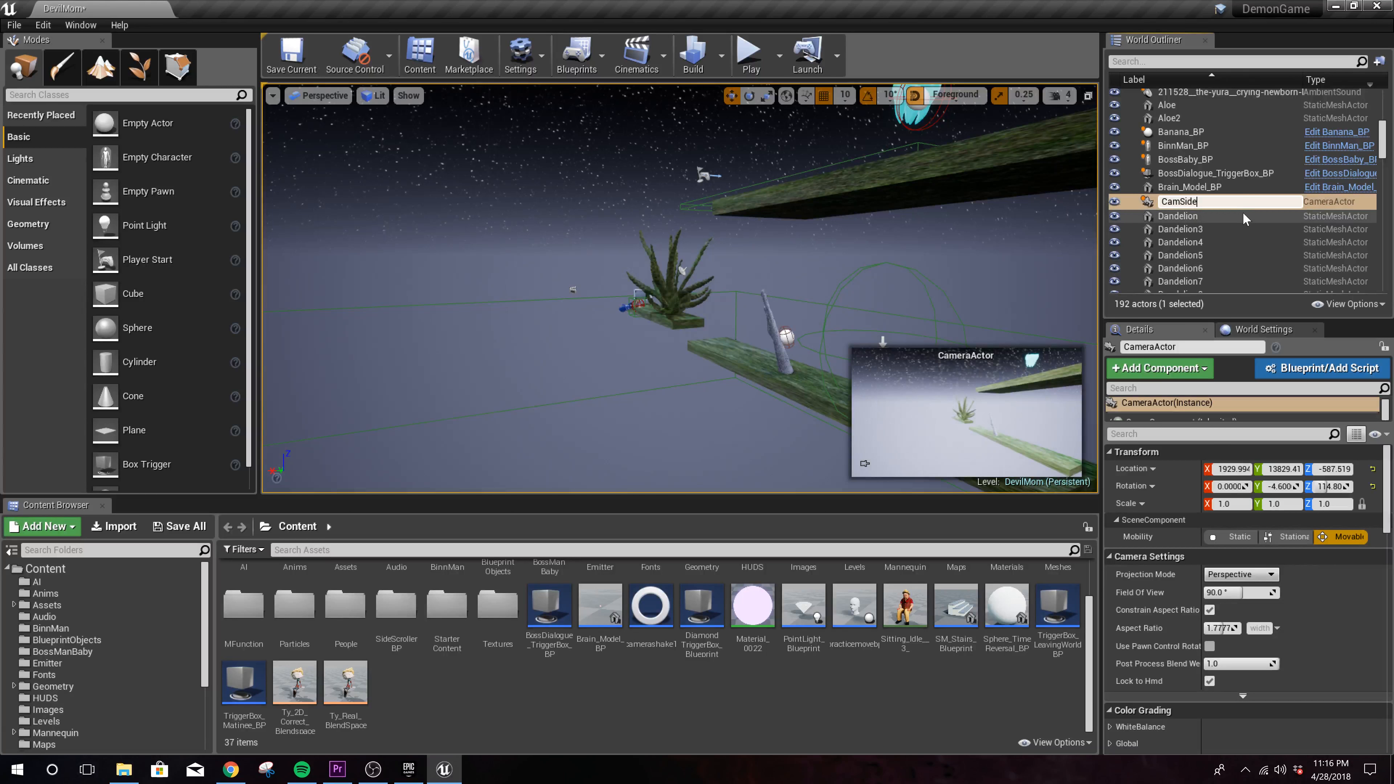
pyautogui.press('Return')
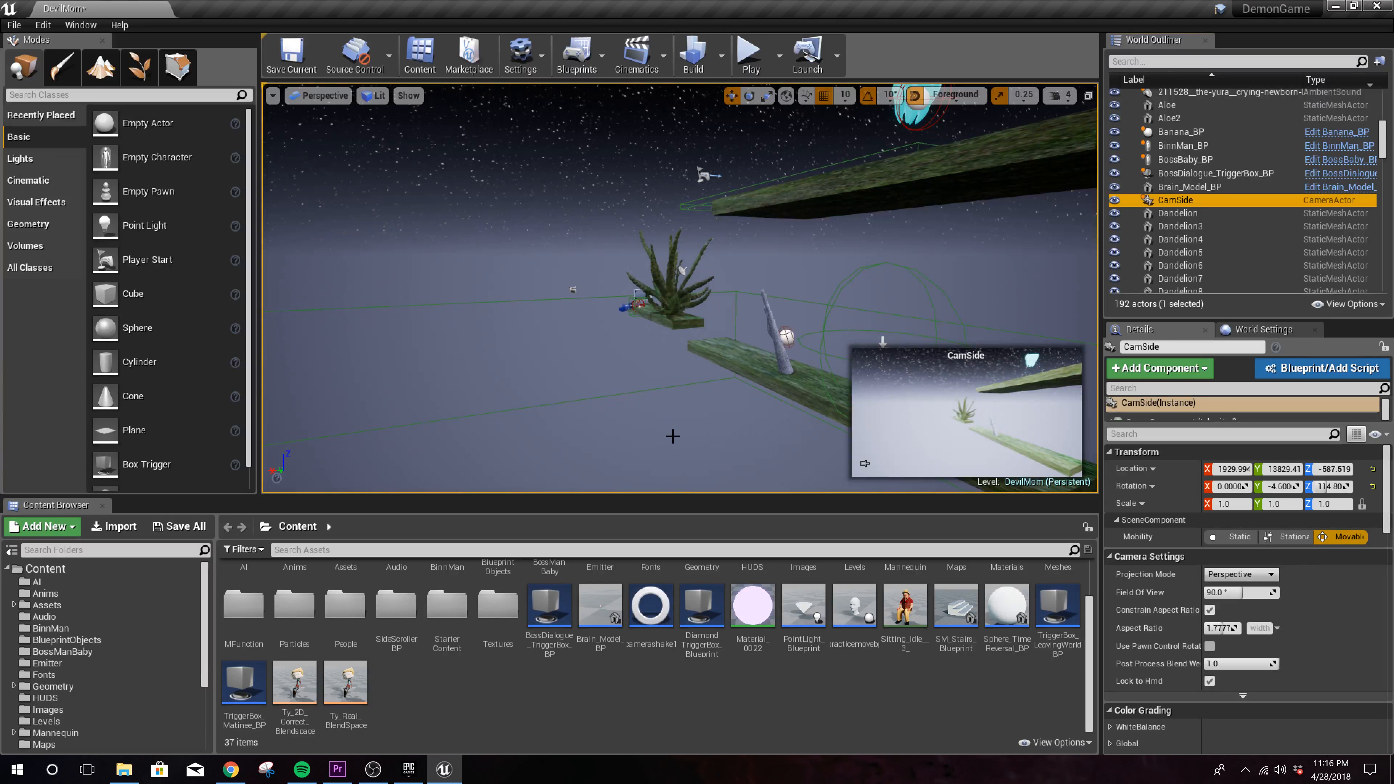
# Step: Create a second camera looking along the hand ledge toward the twisted vines, at about X 1883, Y 14999, Z -637
pyautogui.moveTo(700, 435); pyautogui.dragTo(905, 434, button='right')
pyautogui.scroll(5, 544, 406)
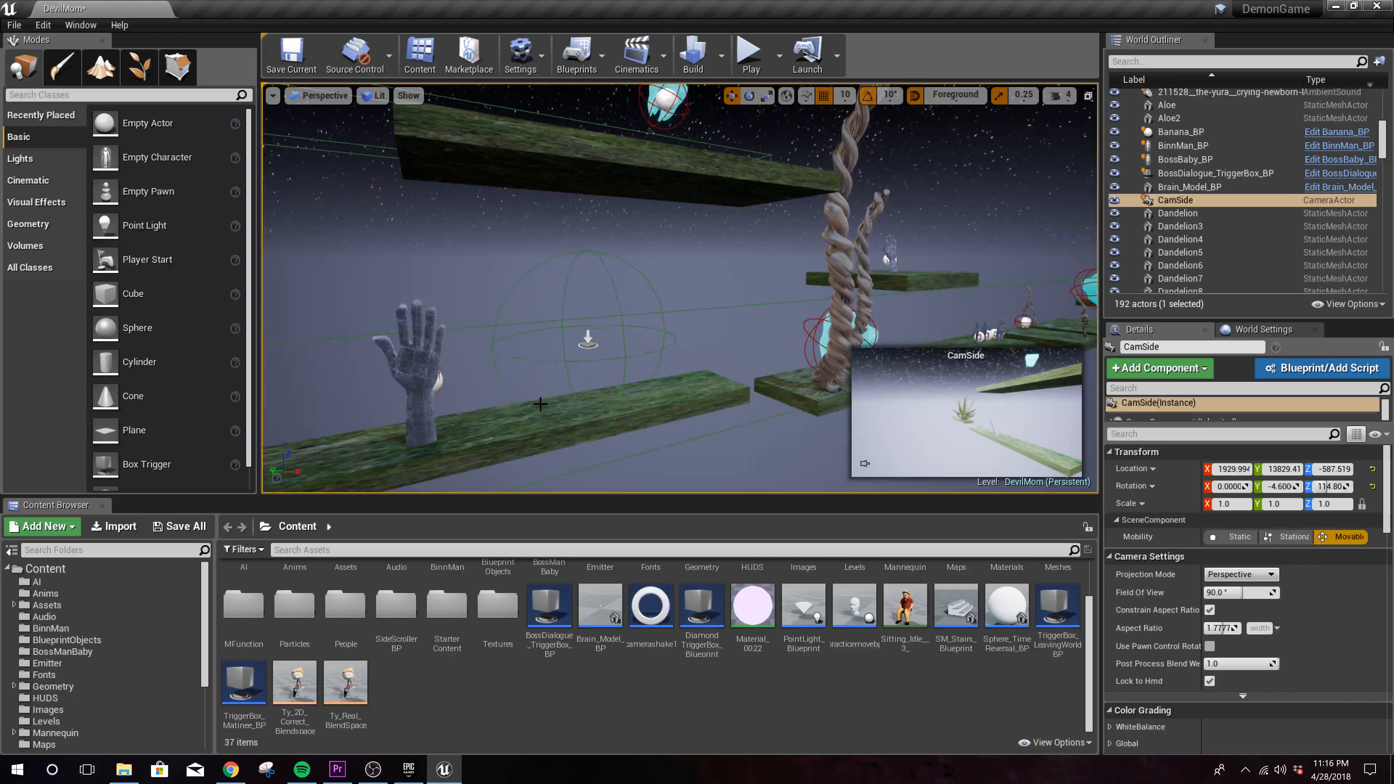
pyautogui.scroll(2, 540, 403)
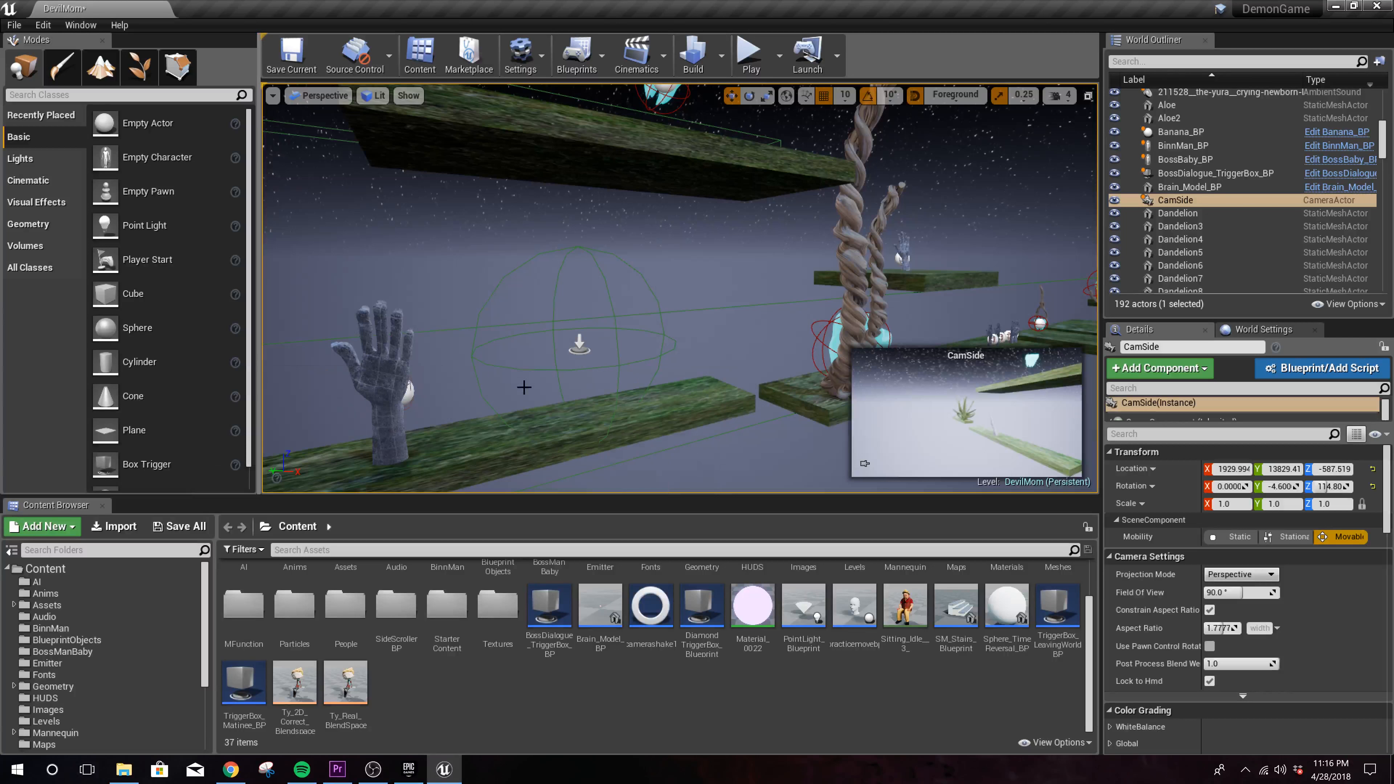
pyautogui.click(273, 97)
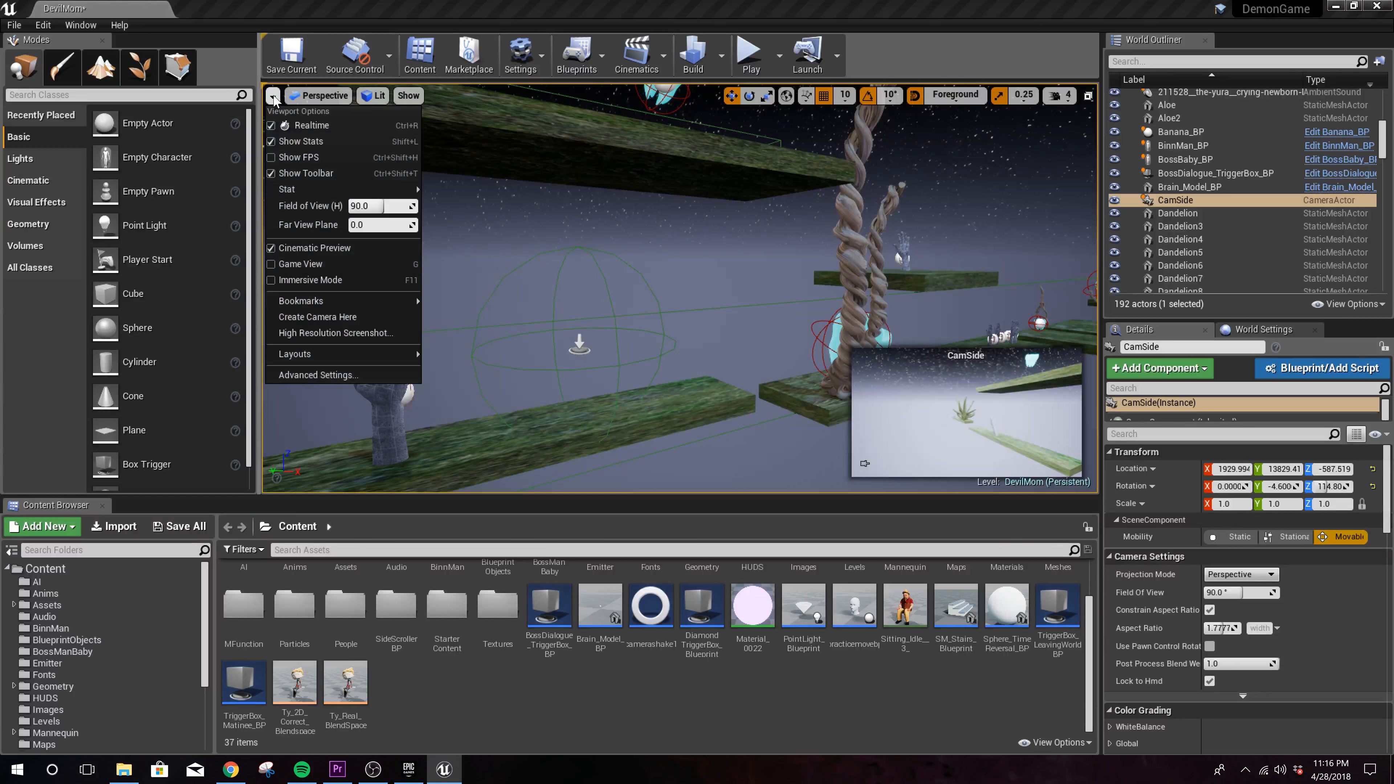
pyautogui.click(329, 320)
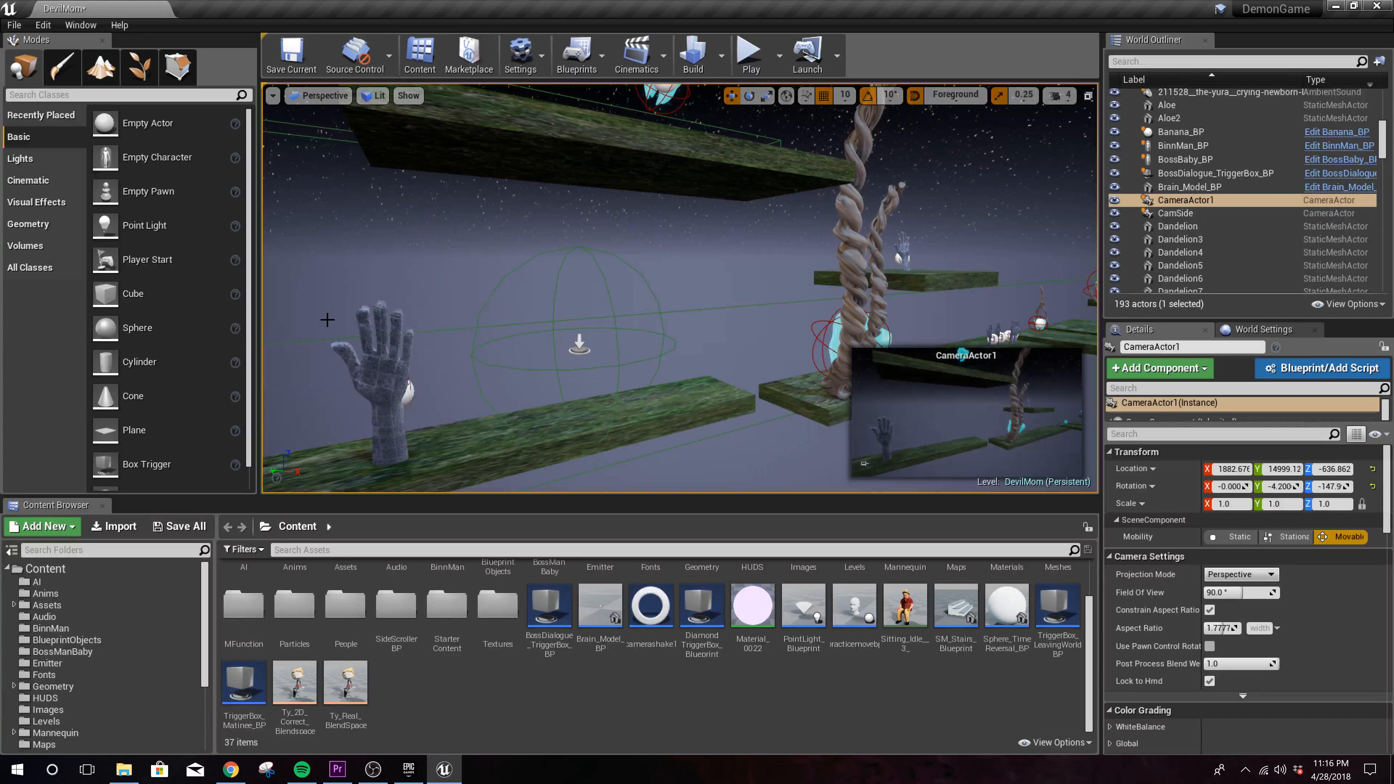
# Step: Rename the second camera to CamSide2
pyautogui.click(1179, 201)
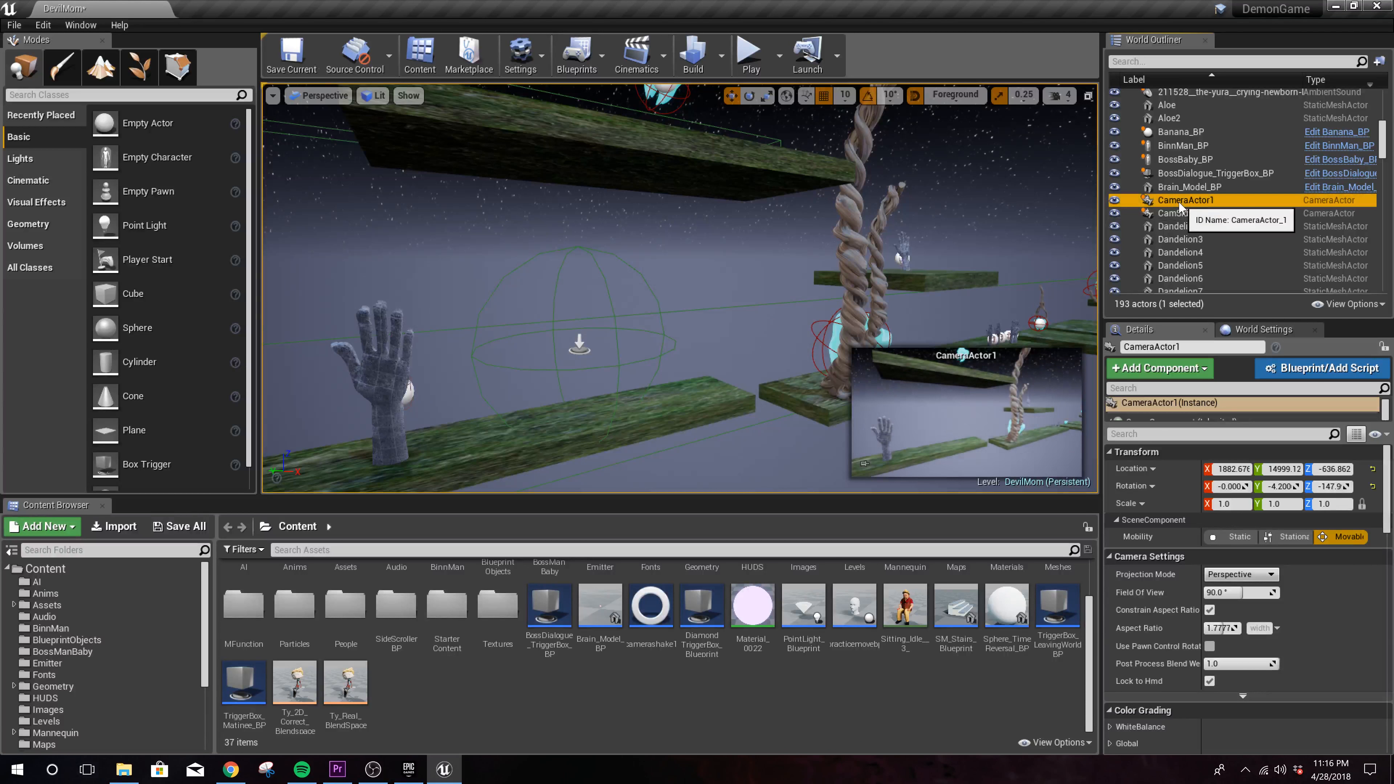
pyautogui.click(1179, 203)
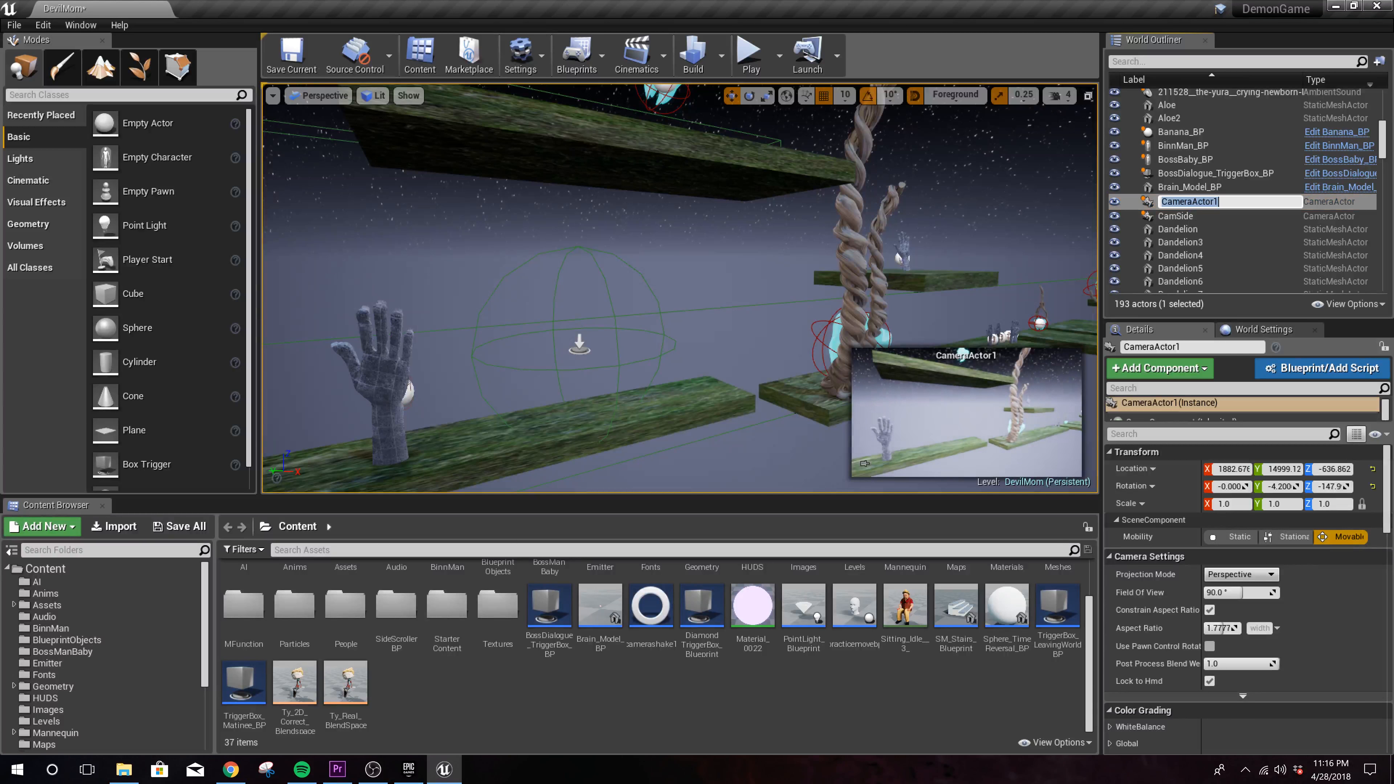
pyautogui.write('CamSide2')
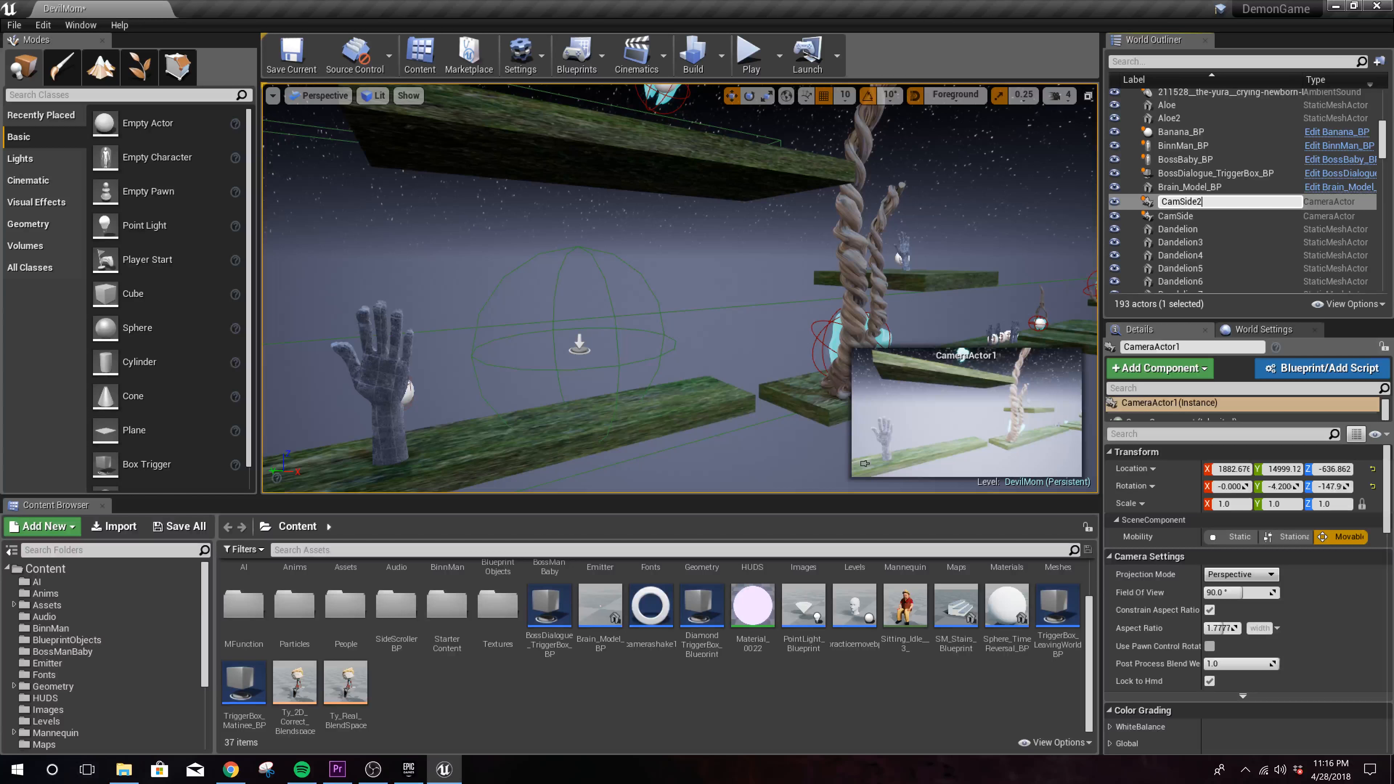
pyautogui.press('Return')
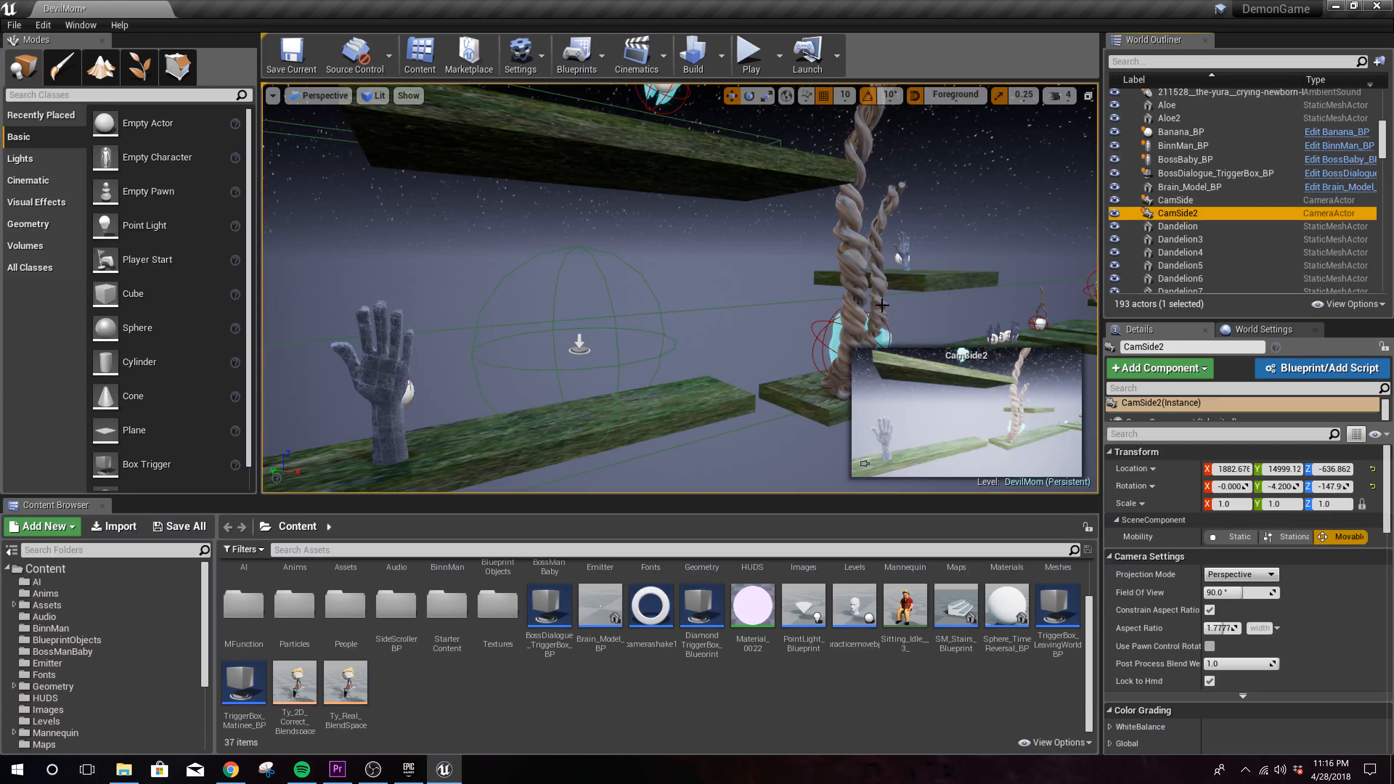
# Step: Add a legacy Matinee to the level and dock its editor alongside the DevilMom level editor
pyautogui.scroll(-2, 696, 419)
pyautogui.press('d')
pyautogui.moveTo(776, 416); pyautogui.dragTo(766, 414, button='right')
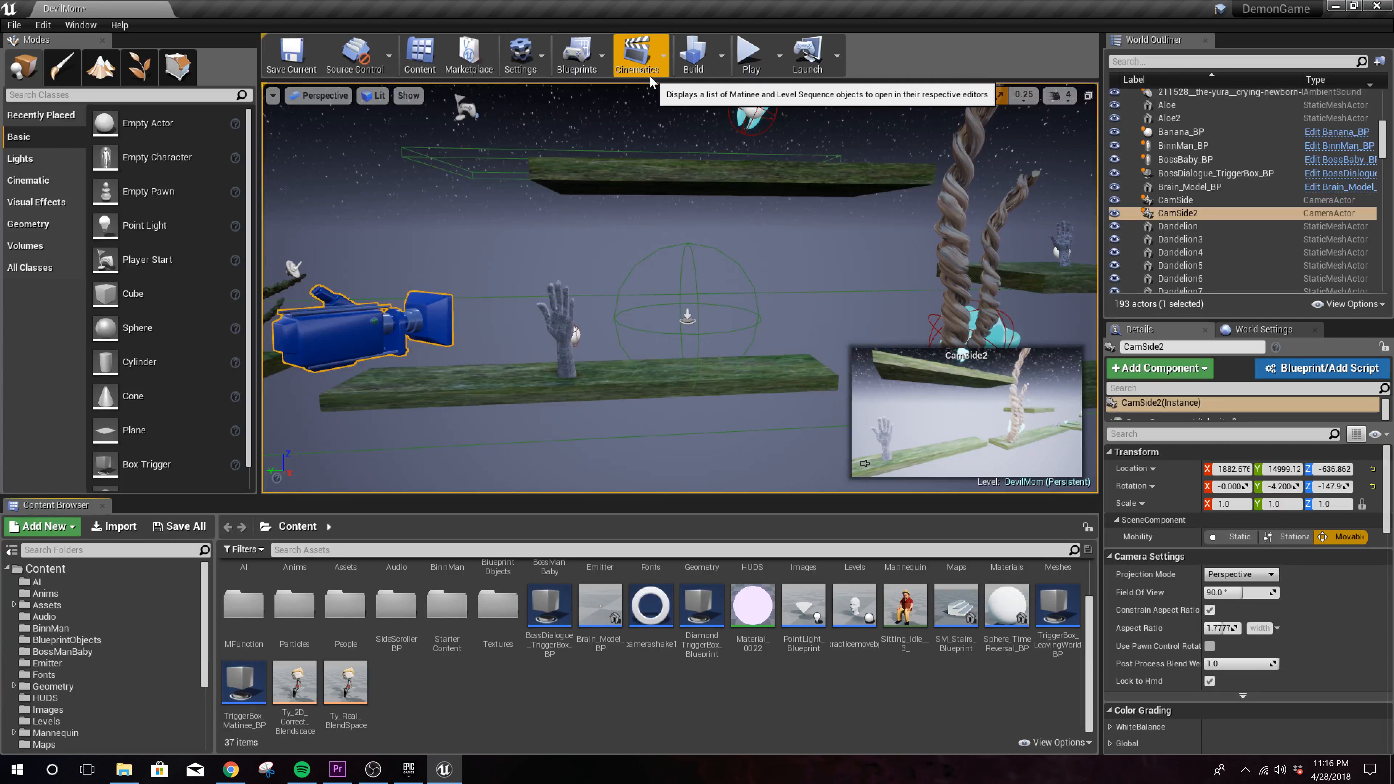
pyautogui.click(666, 58)
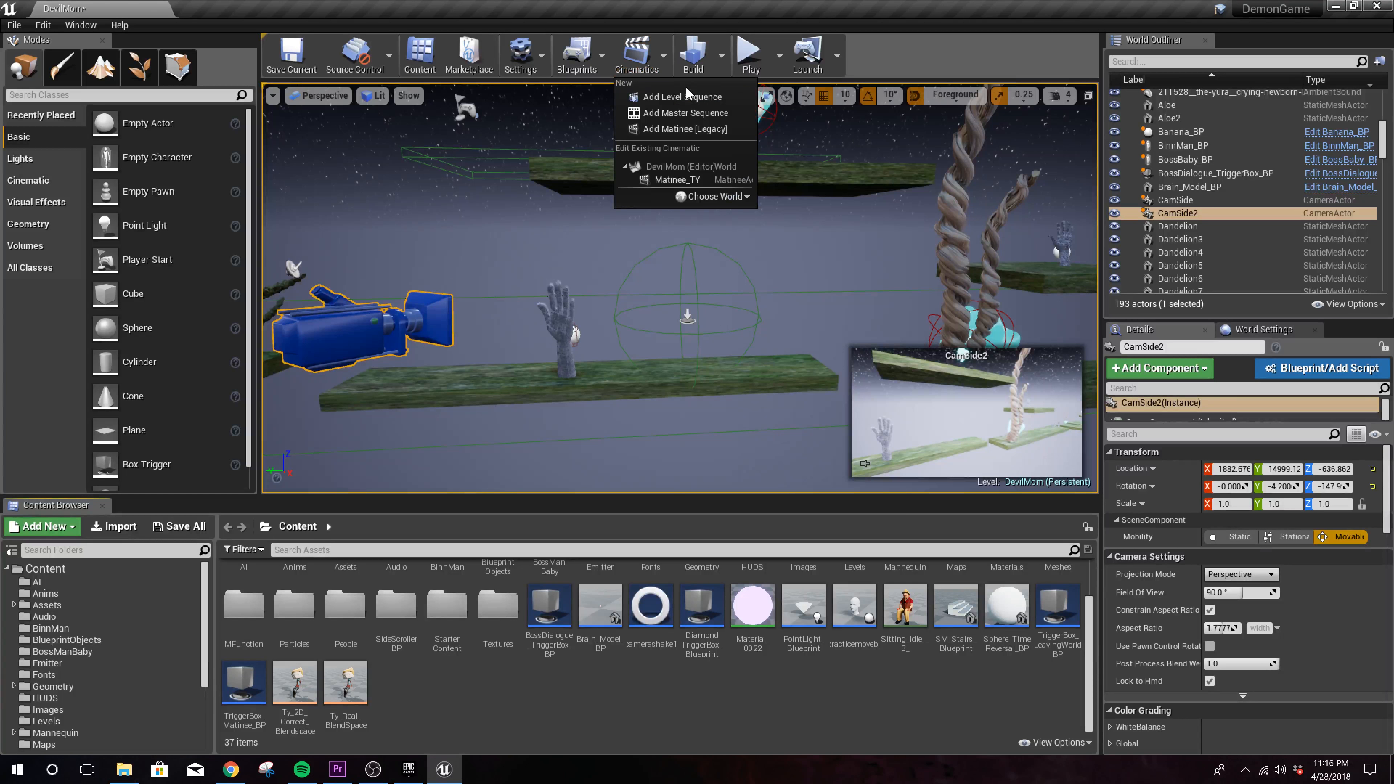
pyautogui.click(706, 129)
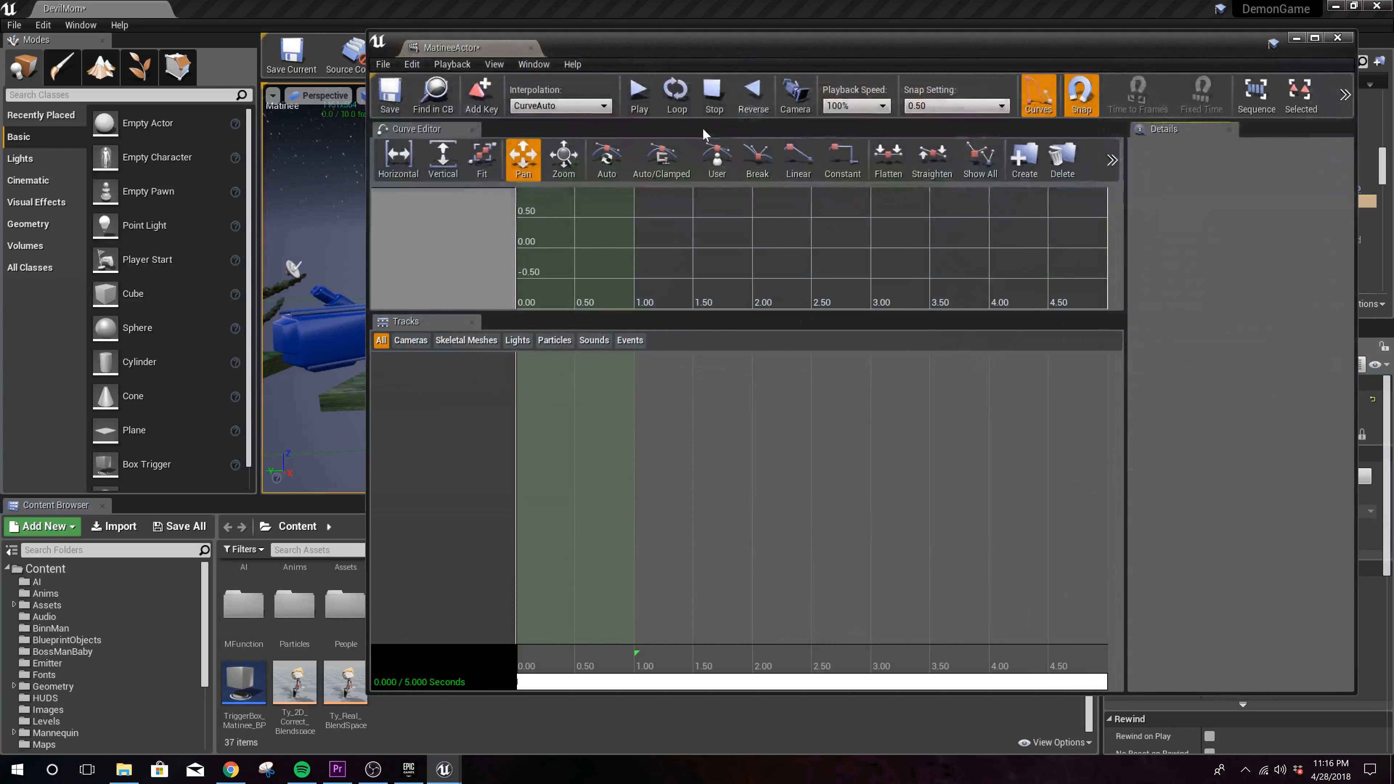
pyautogui.moveTo(501, 55); pyautogui.dragTo(220, 8)
# Step: Rename the new Matinee actor in the level to MatineeSides and return to its editor
pyautogui.click(121, 11)
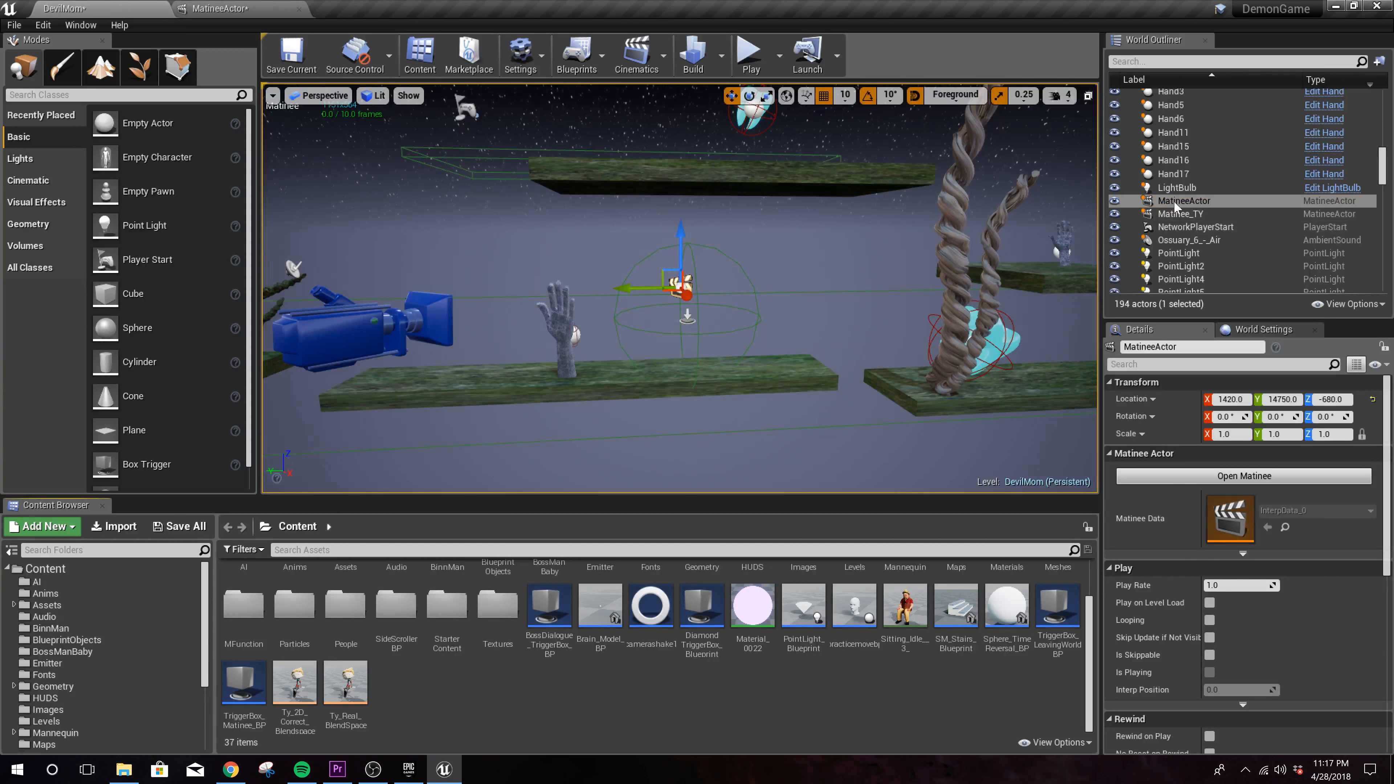
pyautogui.click(1194, 346)
pyautogui.moveTo(1193, 346); pyautogui.dragTo(1155, 346)
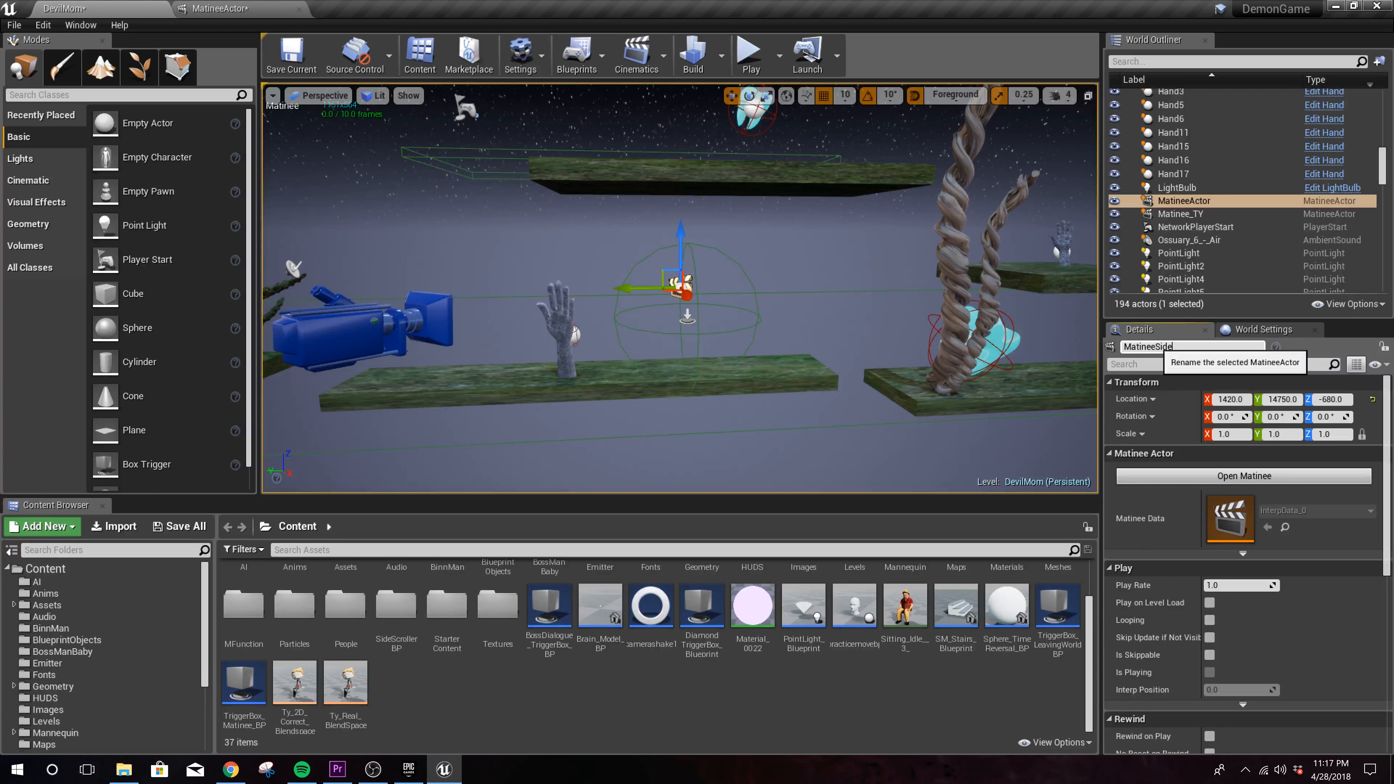
pyautogui.press('Return')
pyautogui.click(225, 13)
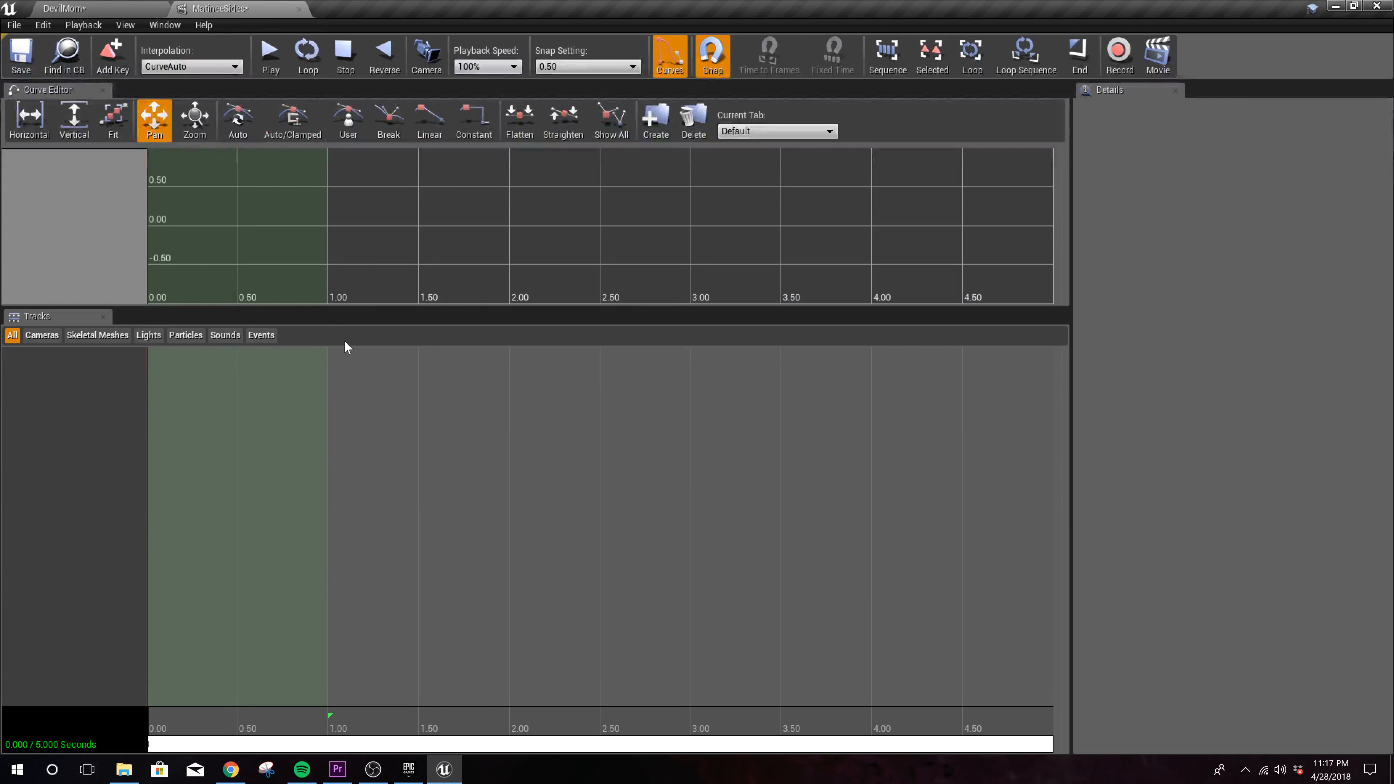
# Step: Filter the level's actors by "cam", select CamSide and add a camera group for it named Shot1 in MatineeSides
pyautogui.click(77, 9)
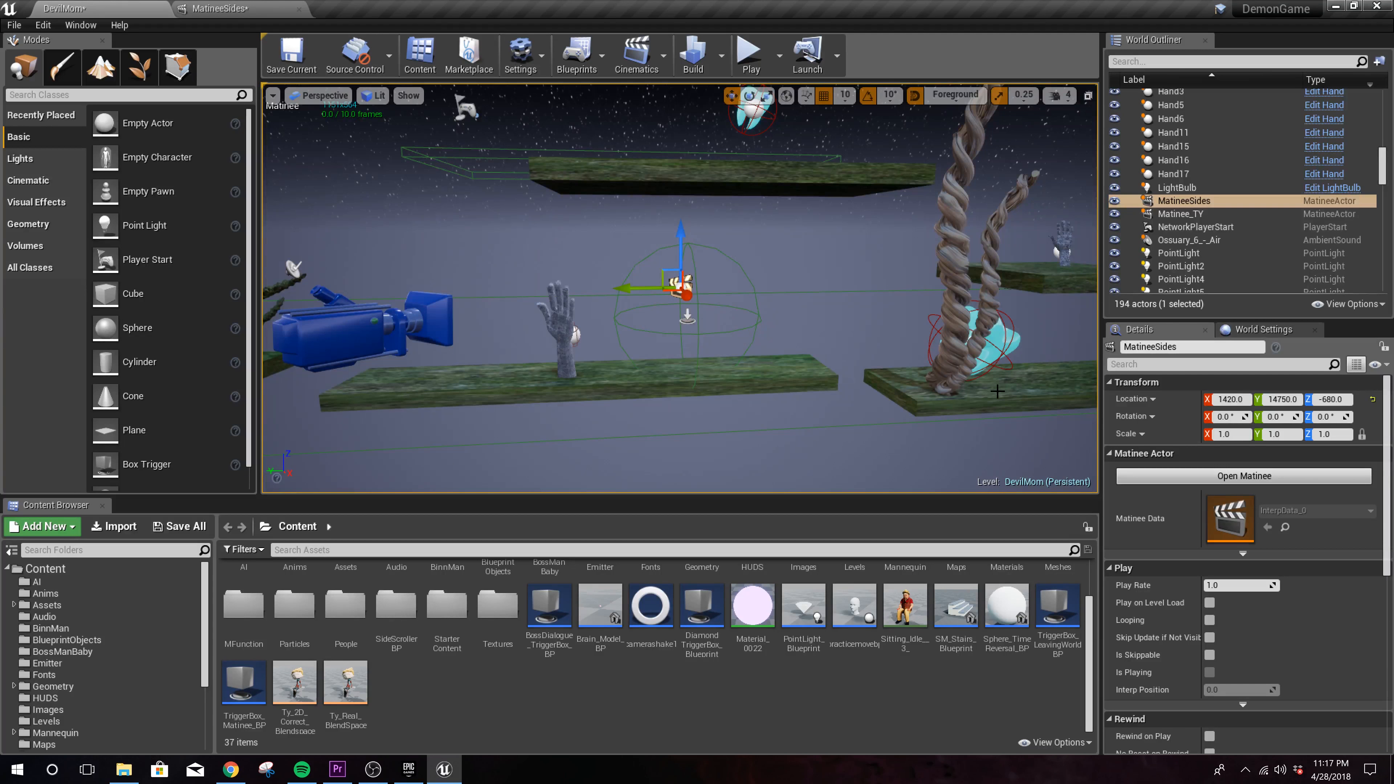
pyautogui.click(1152, 61)
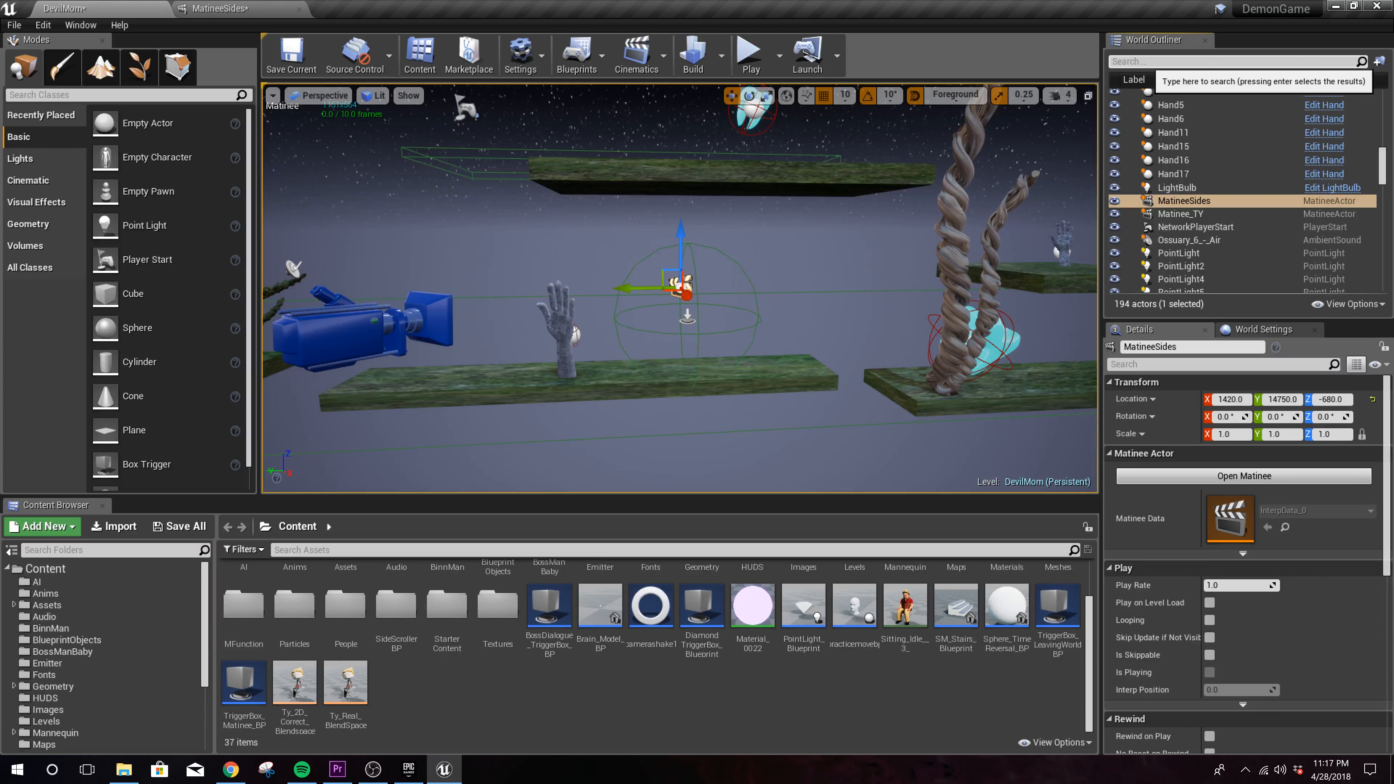
pyautogui.write('cam')
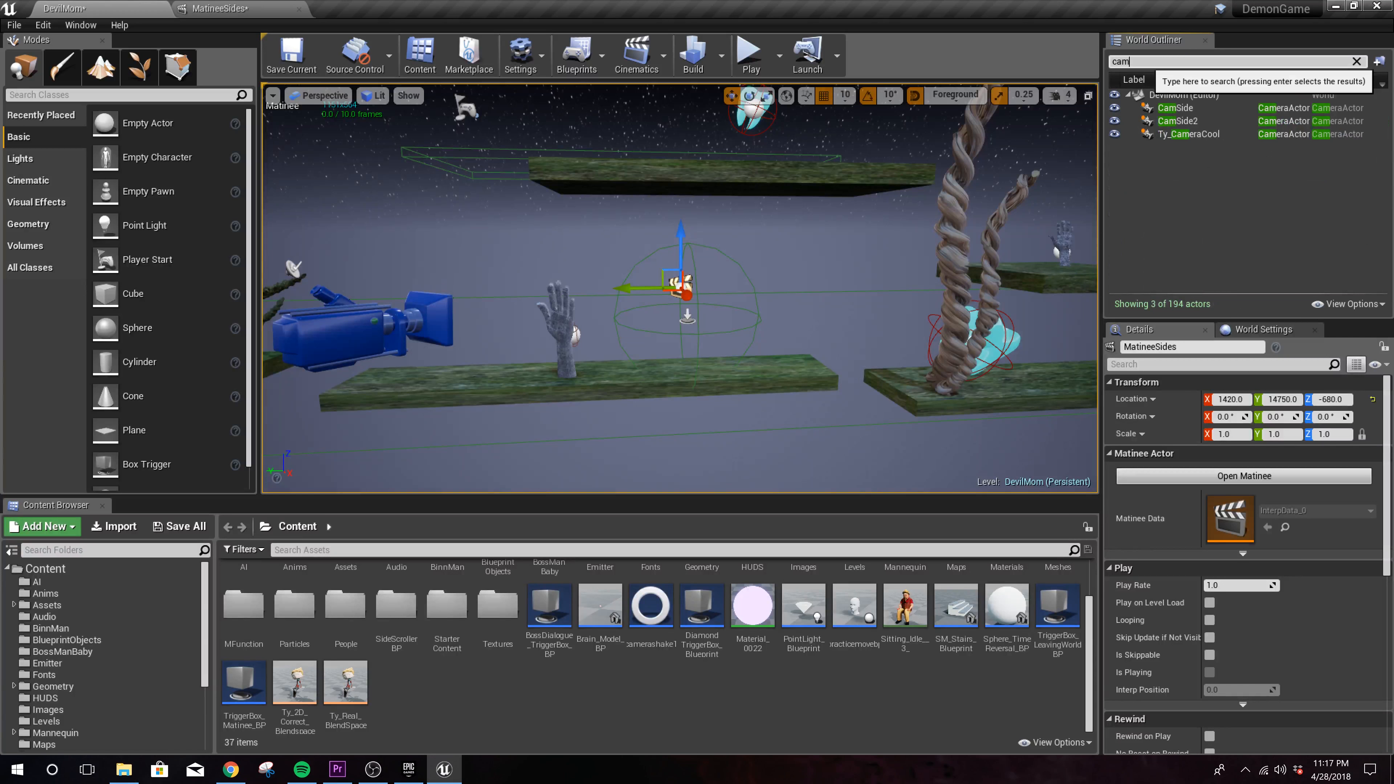
pyautogui.click(1188, 109)
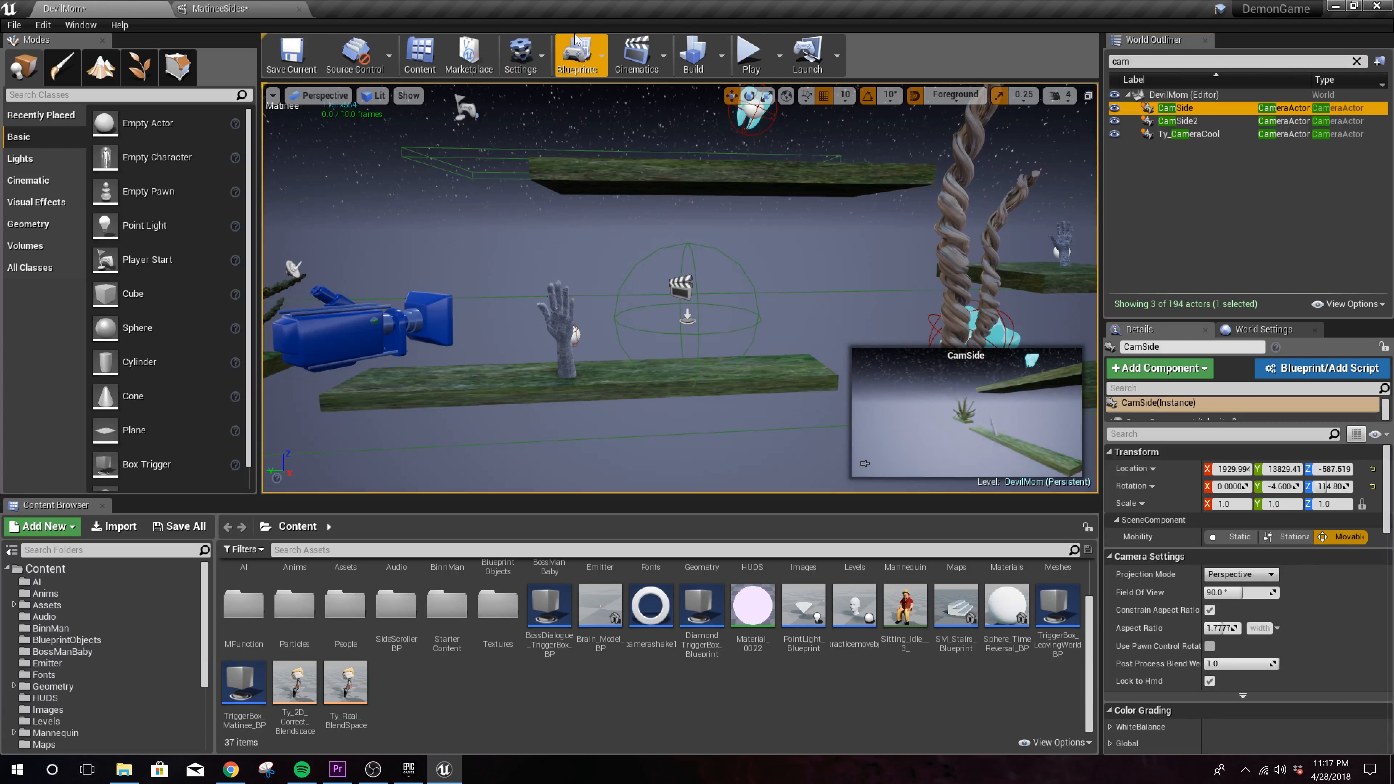
pyautogui.click(220, 8)
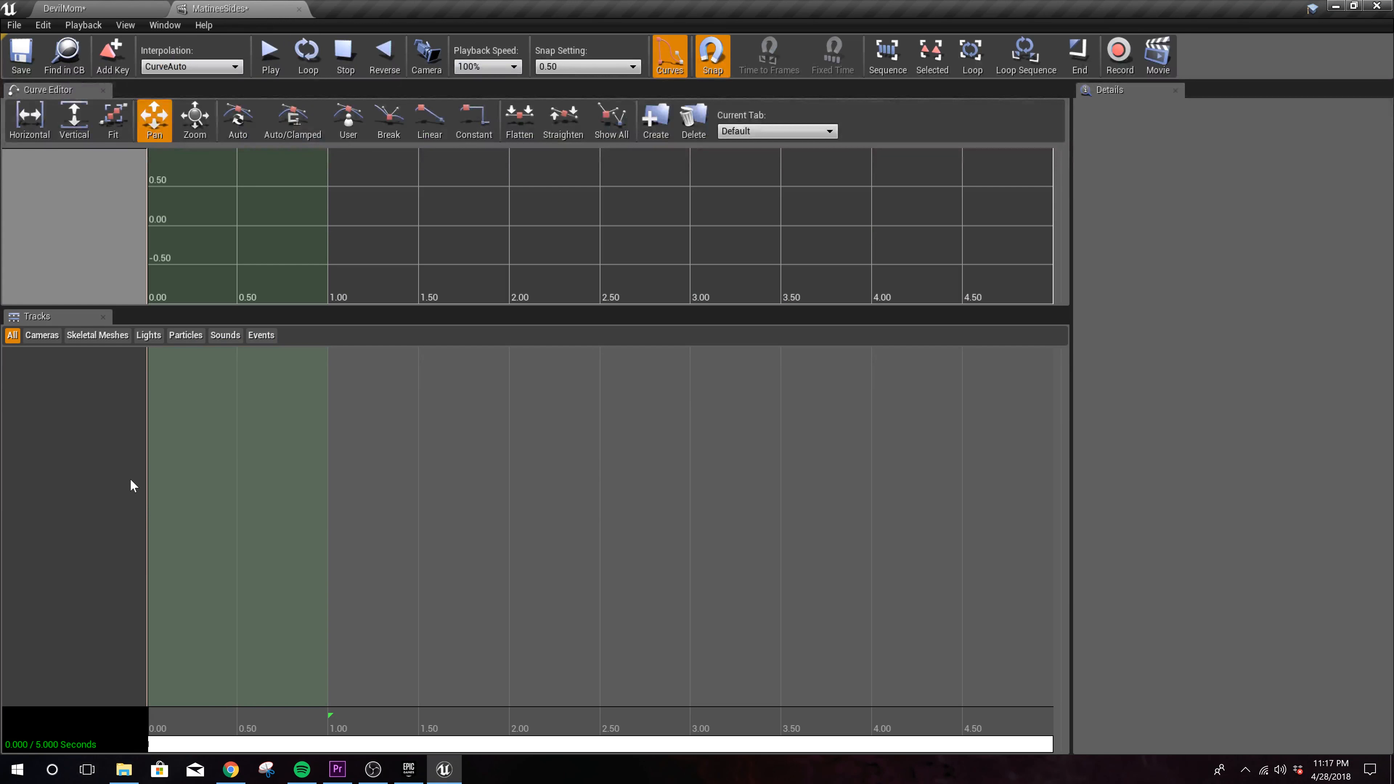
pyautogui.rightClick(65, 426)
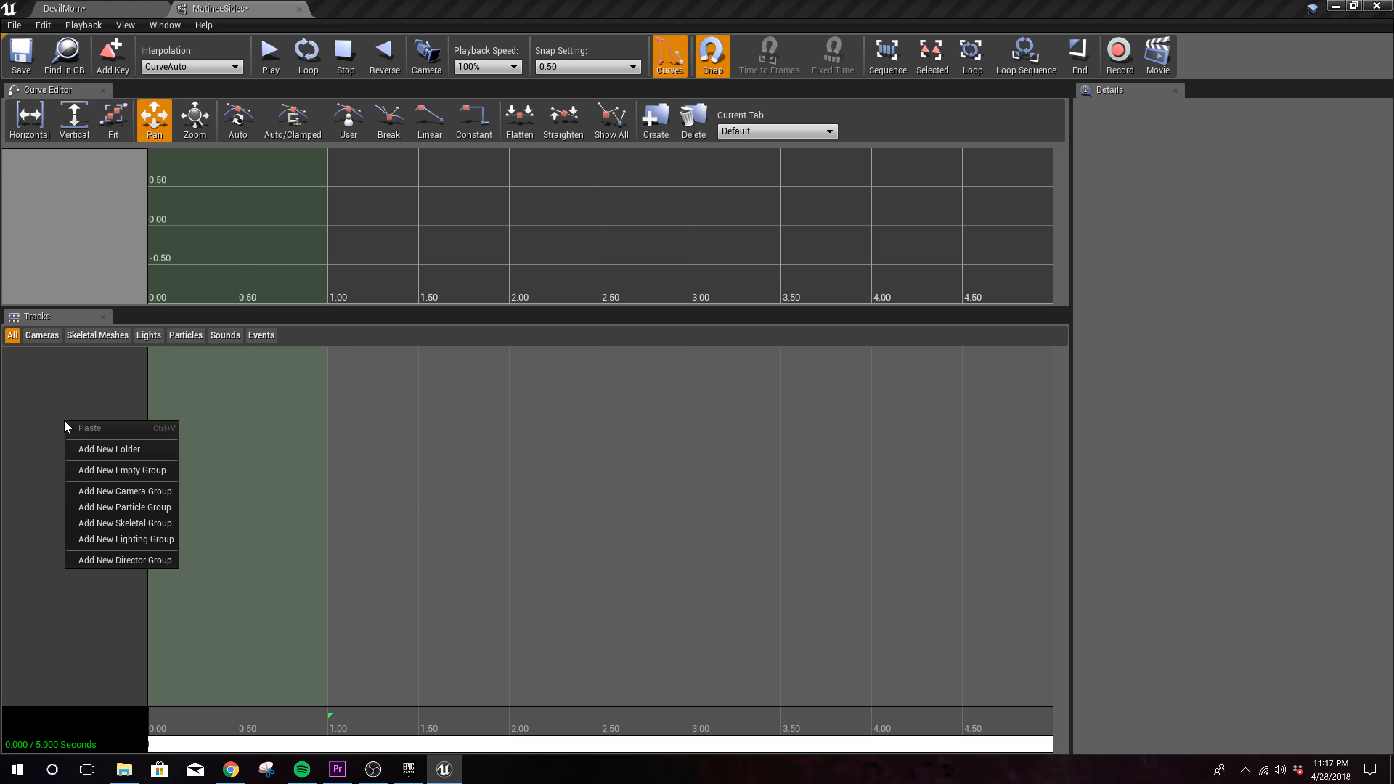
pyautogui.click(116, 492)
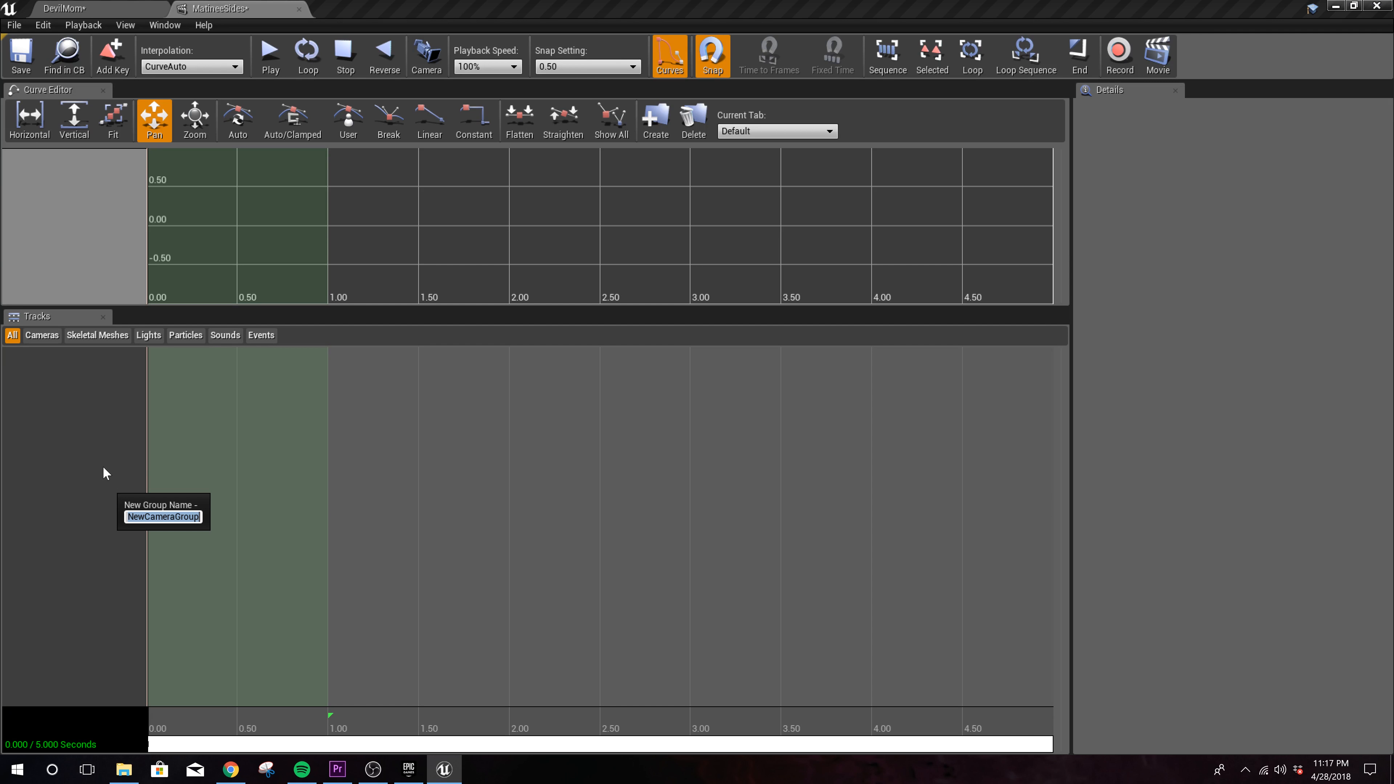
pyautogui.write('Shot1')
pyautogui.press('Return')
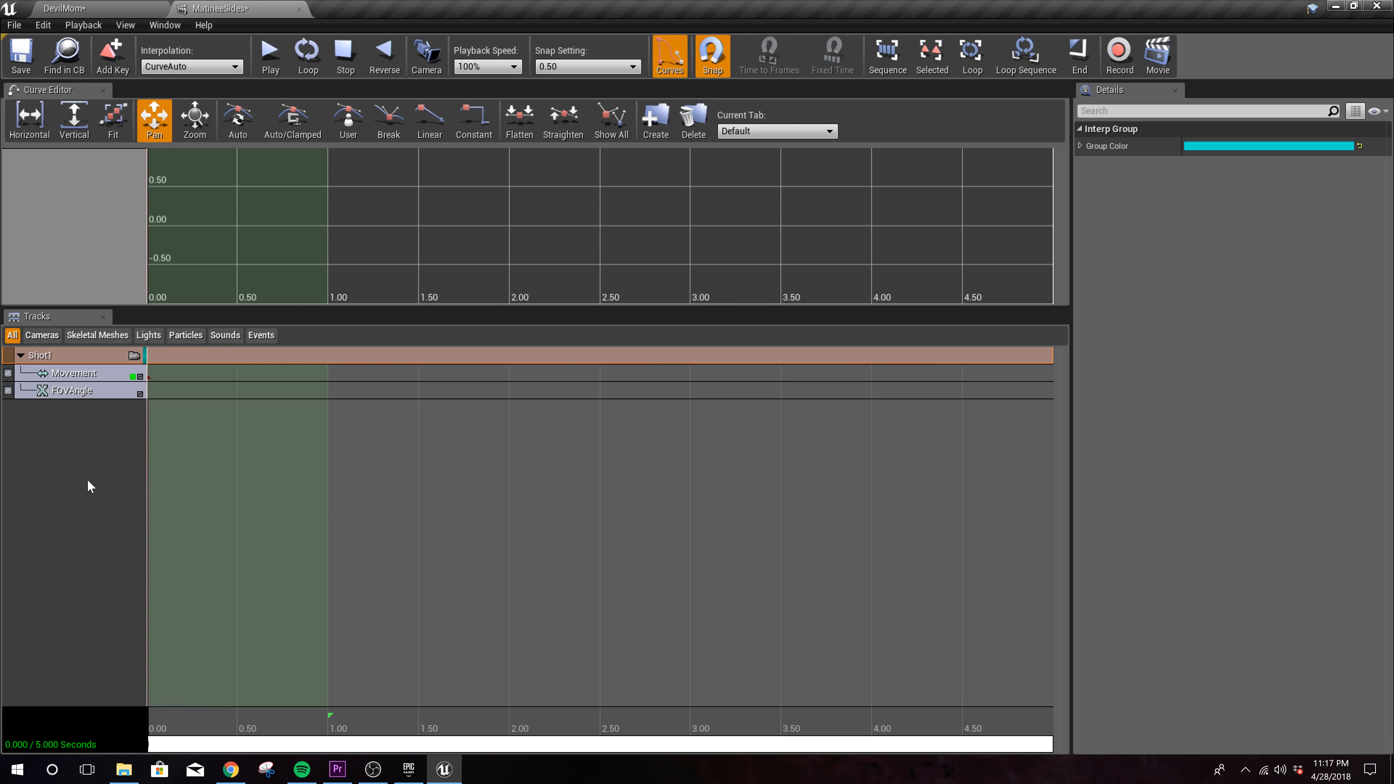
pyautogui.click(90, 479)
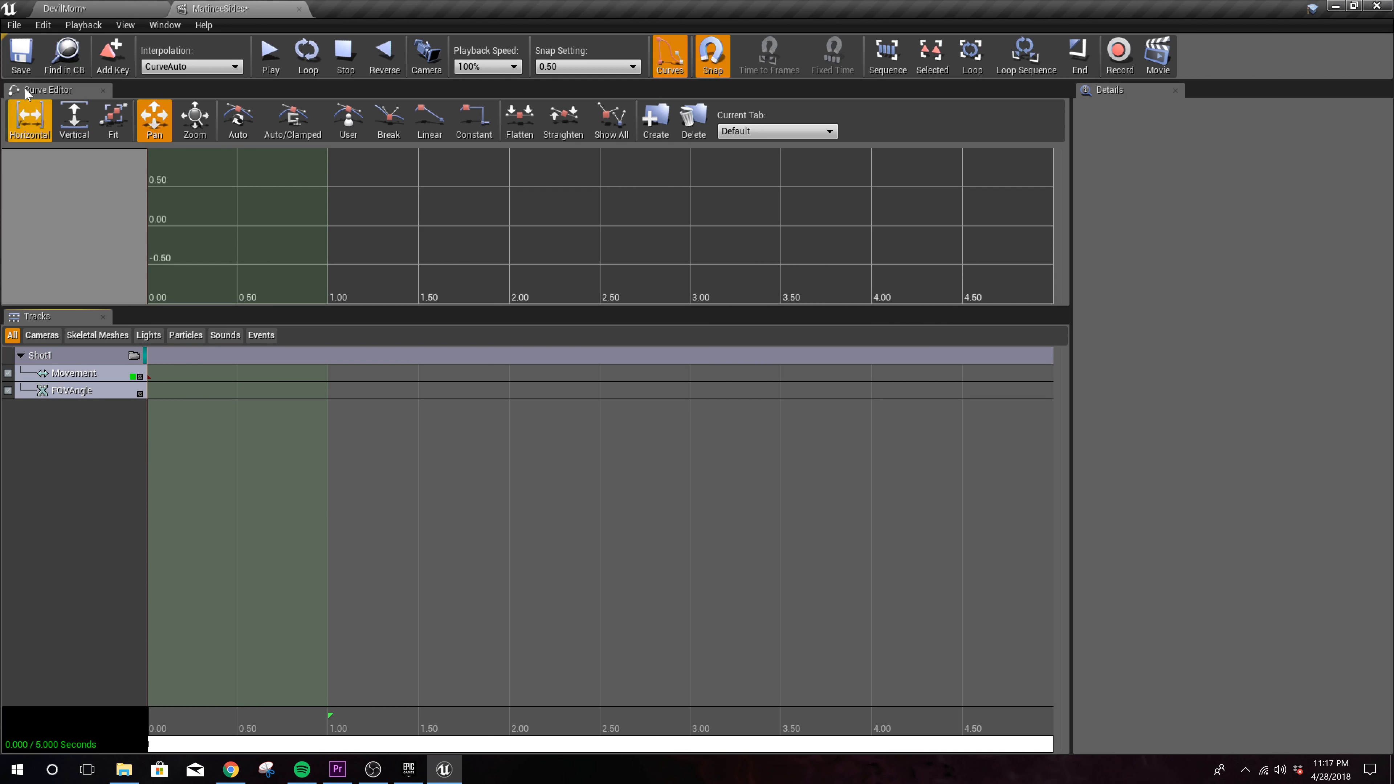
# Step: Select the CamSide2 camera in the level and add a camera group for it named Shot2 in MatineeSides
pyautogui.click(79, 10)
pyautogui.click(1179, 121)
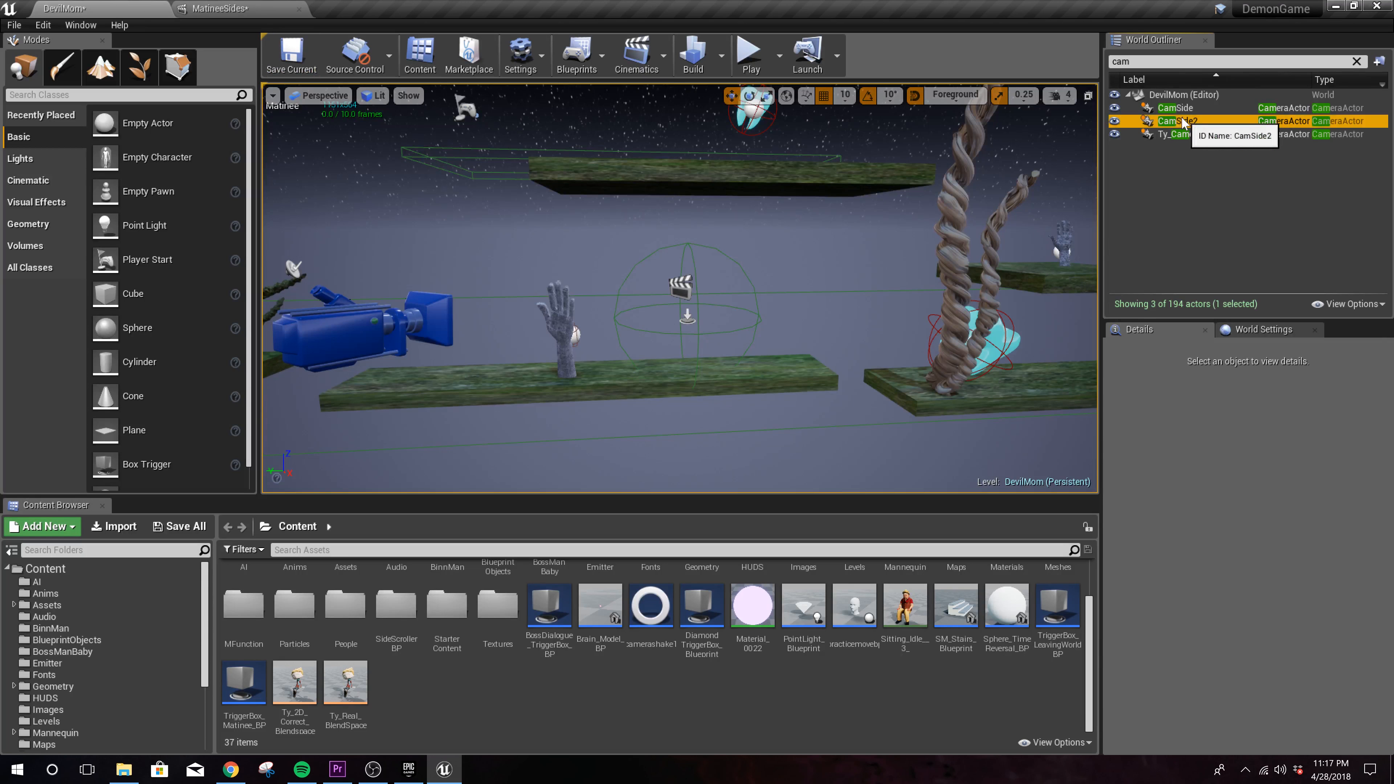
pyautogui.click(220, 8)
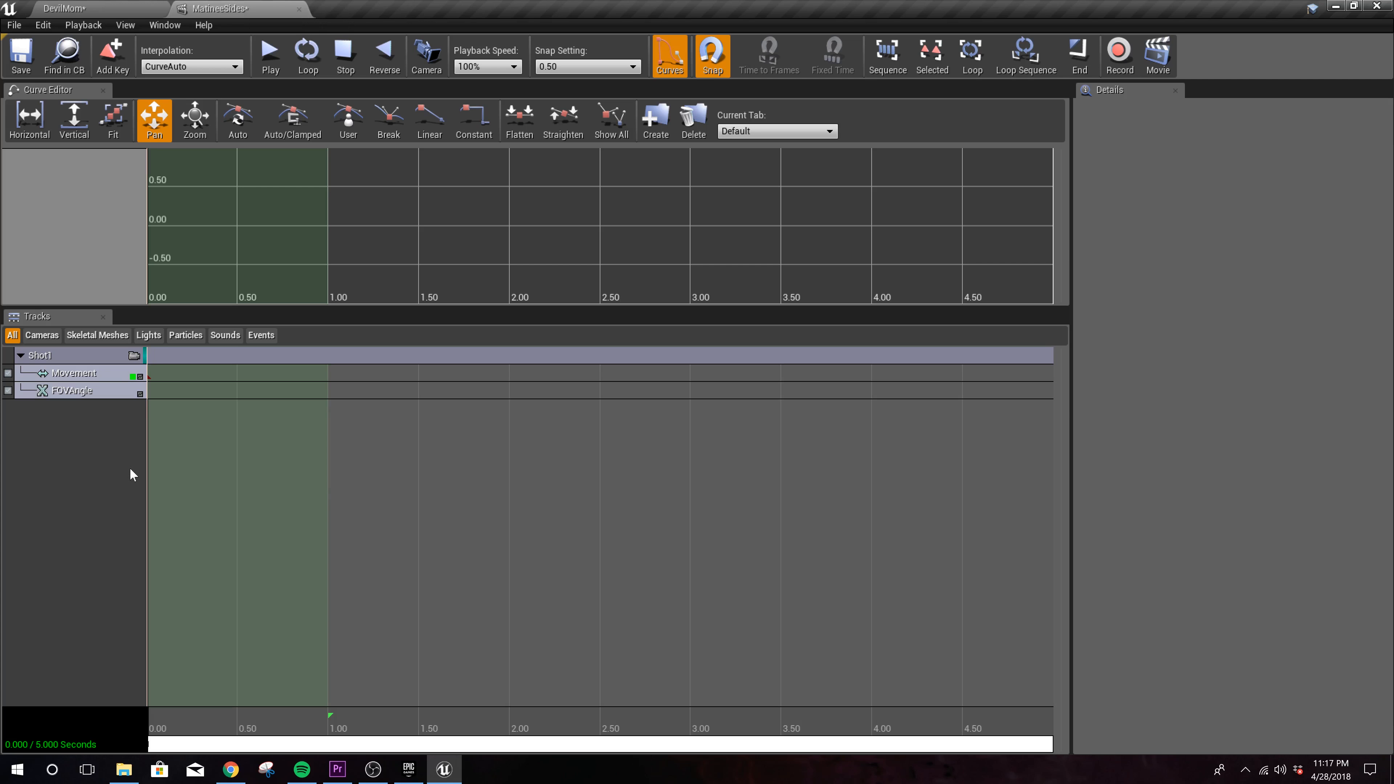
pyautogui.rightClick(79, 471)
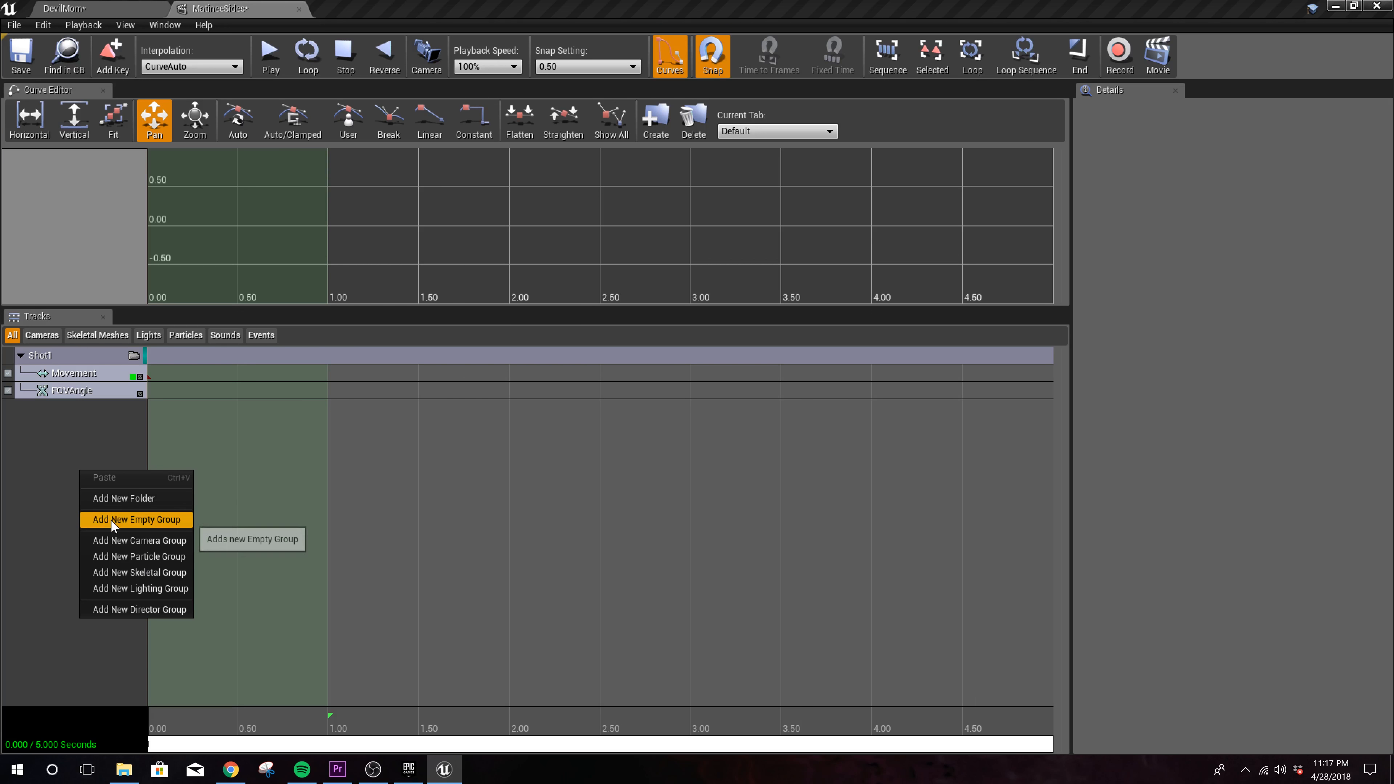
pyautogui.click(126, 541)
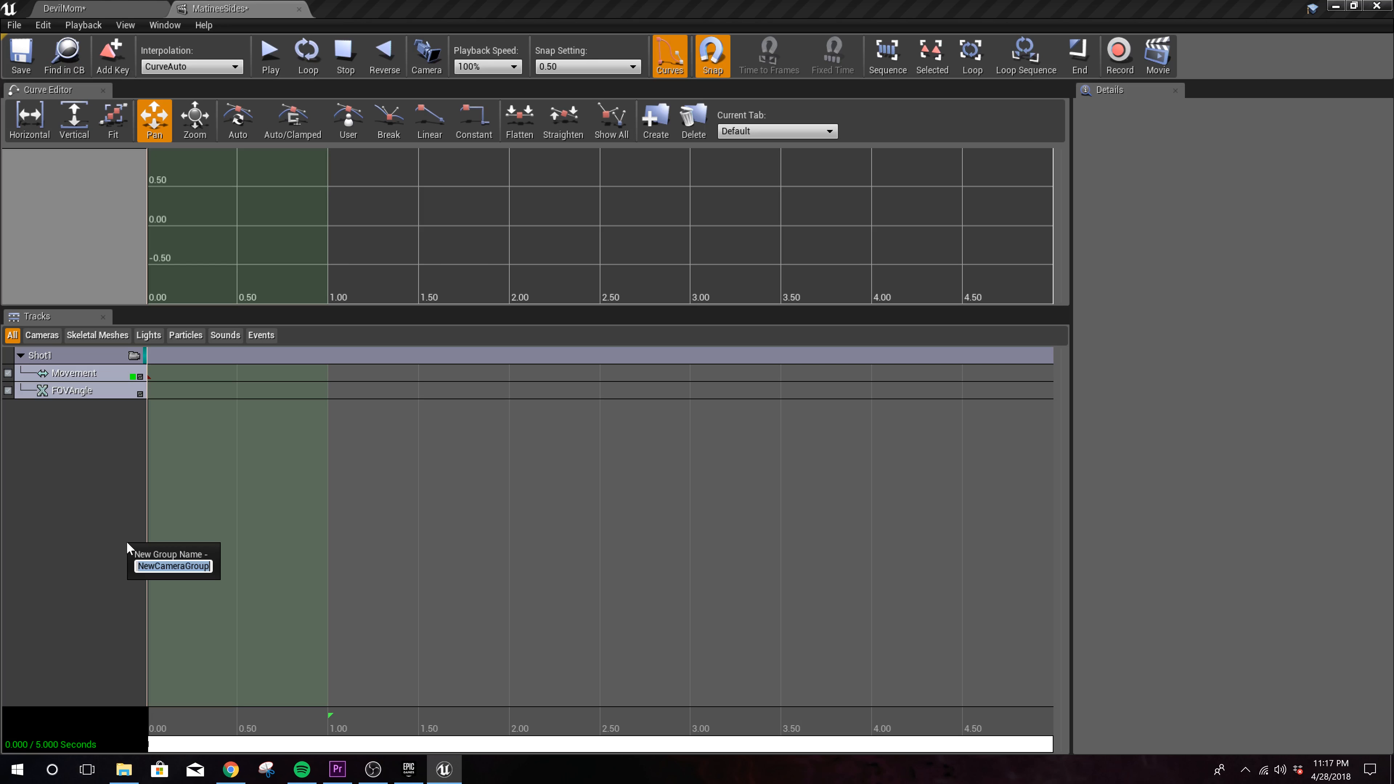
pyautogui.write('S')
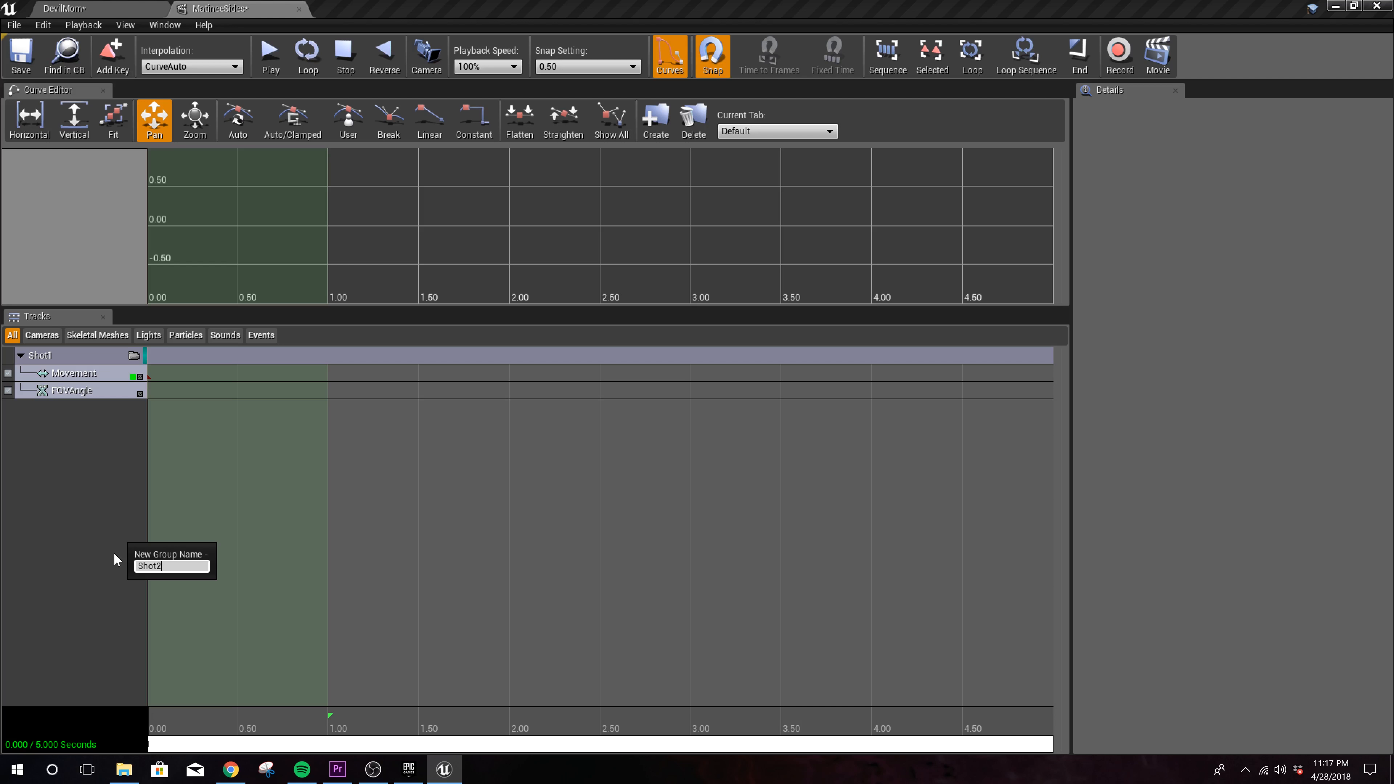
pyautogui.write('hot2')
pyautogui.press('Return')
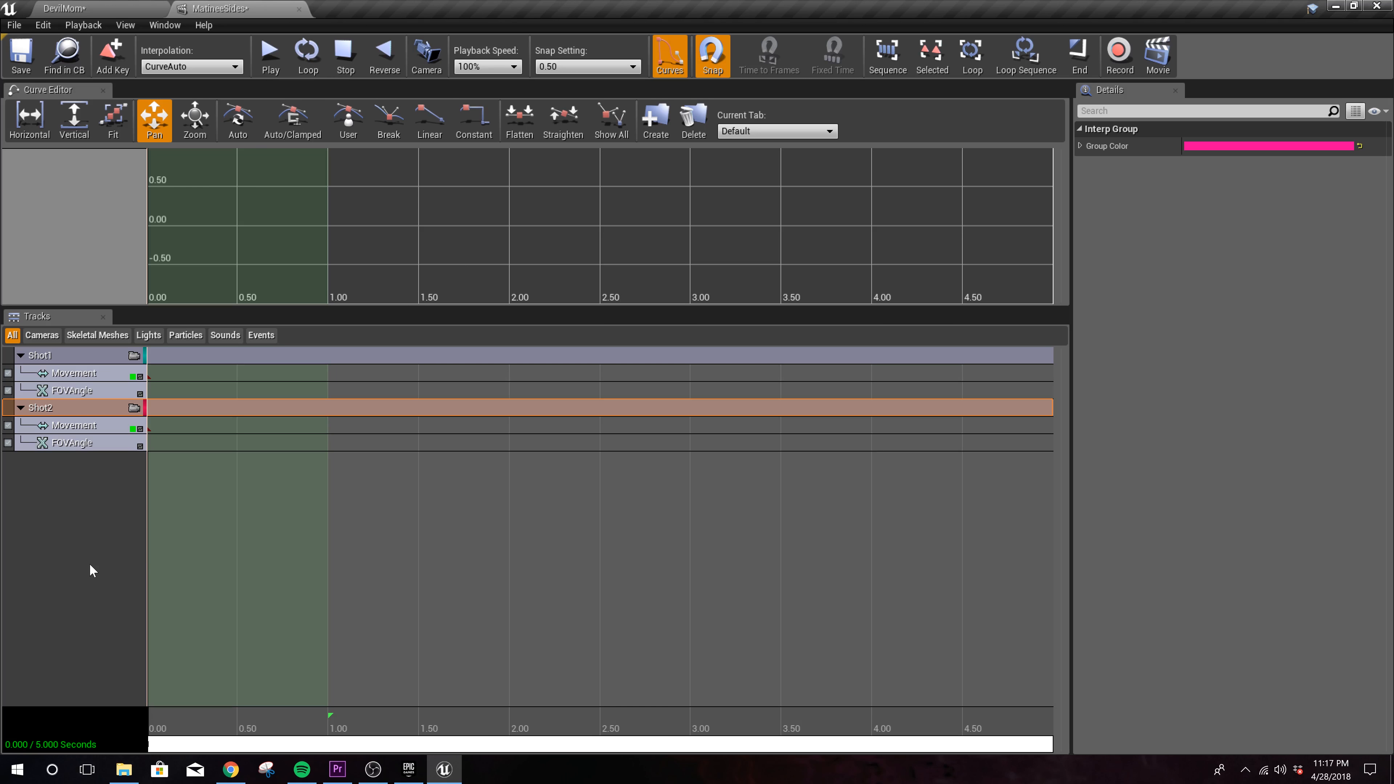
# Step: Deselect the Shot2 group and add a director group to MatineeSides
pyautogui.click(90, 564)
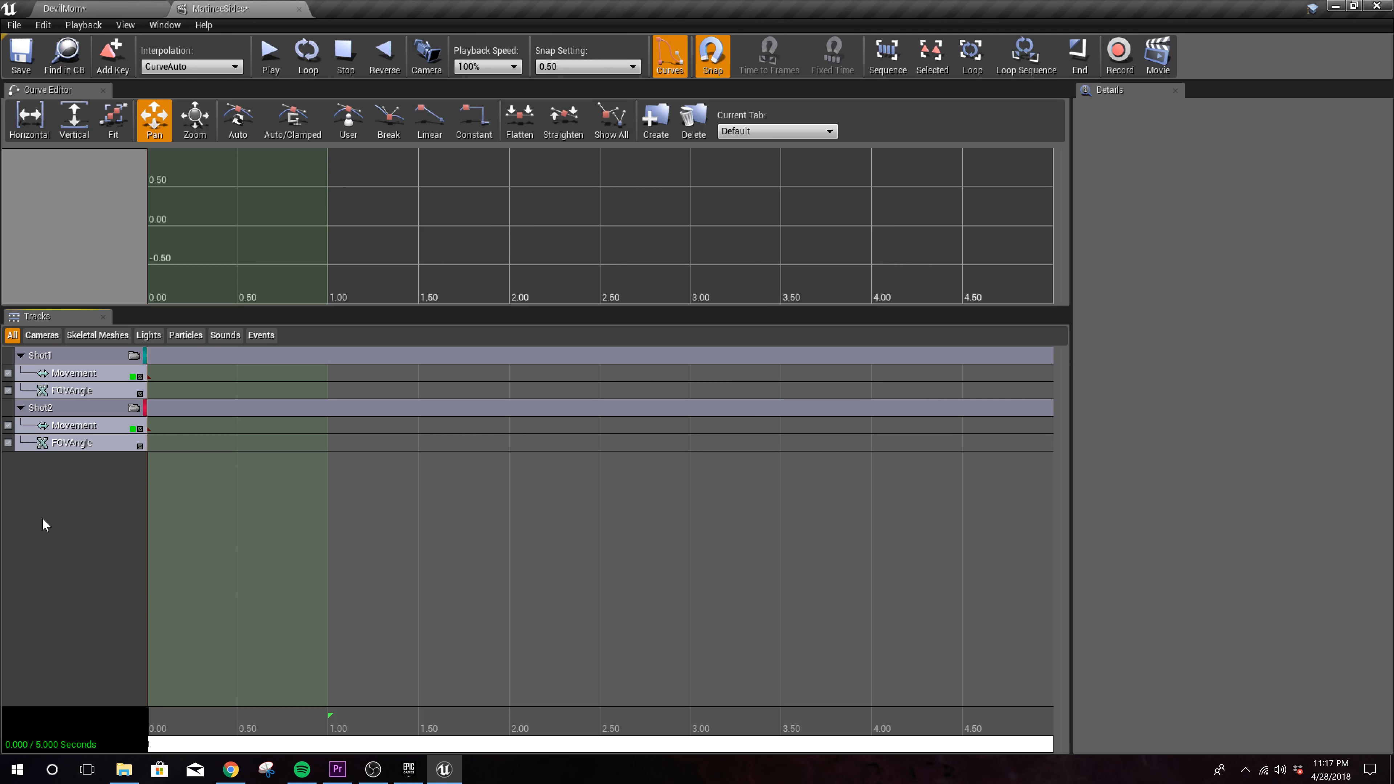
pyautogui.rightClick(47, 506)
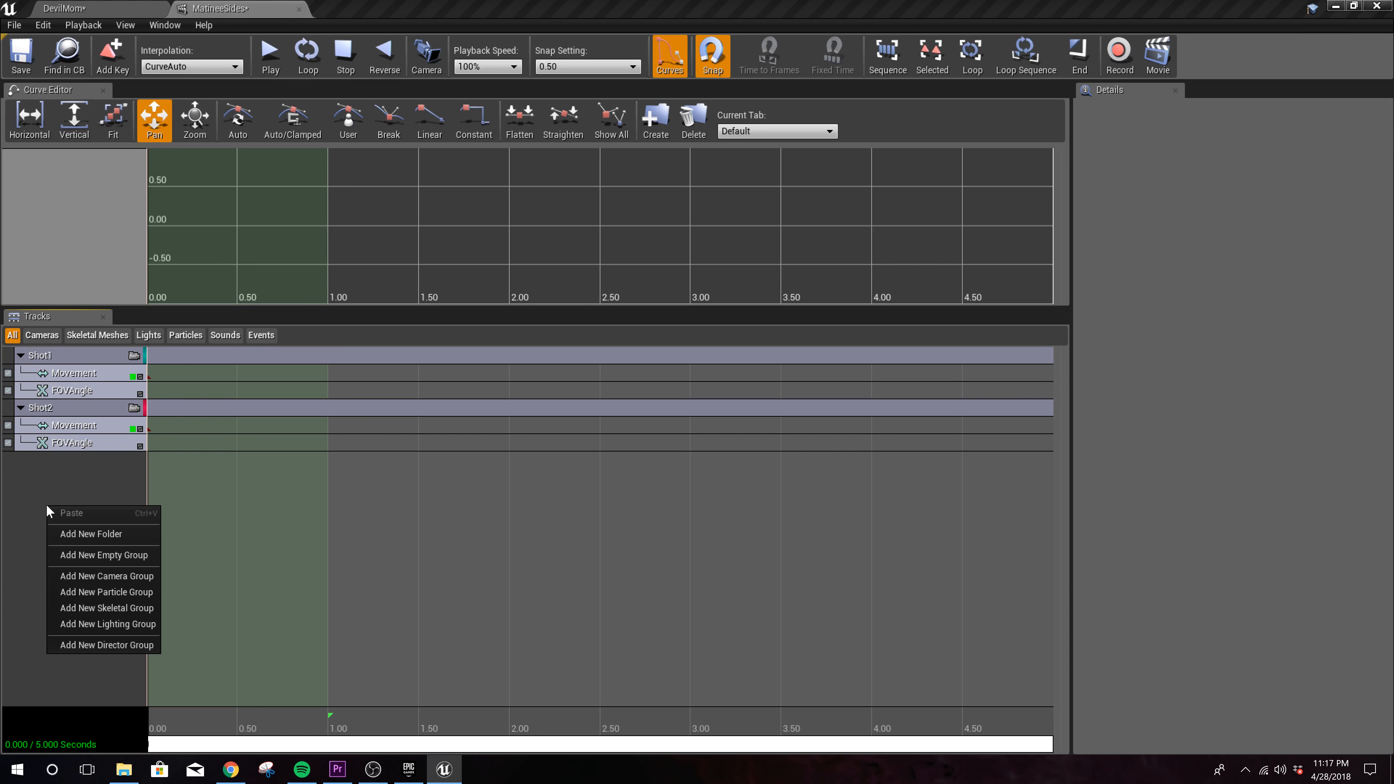
pyautogui.click(118, 644)
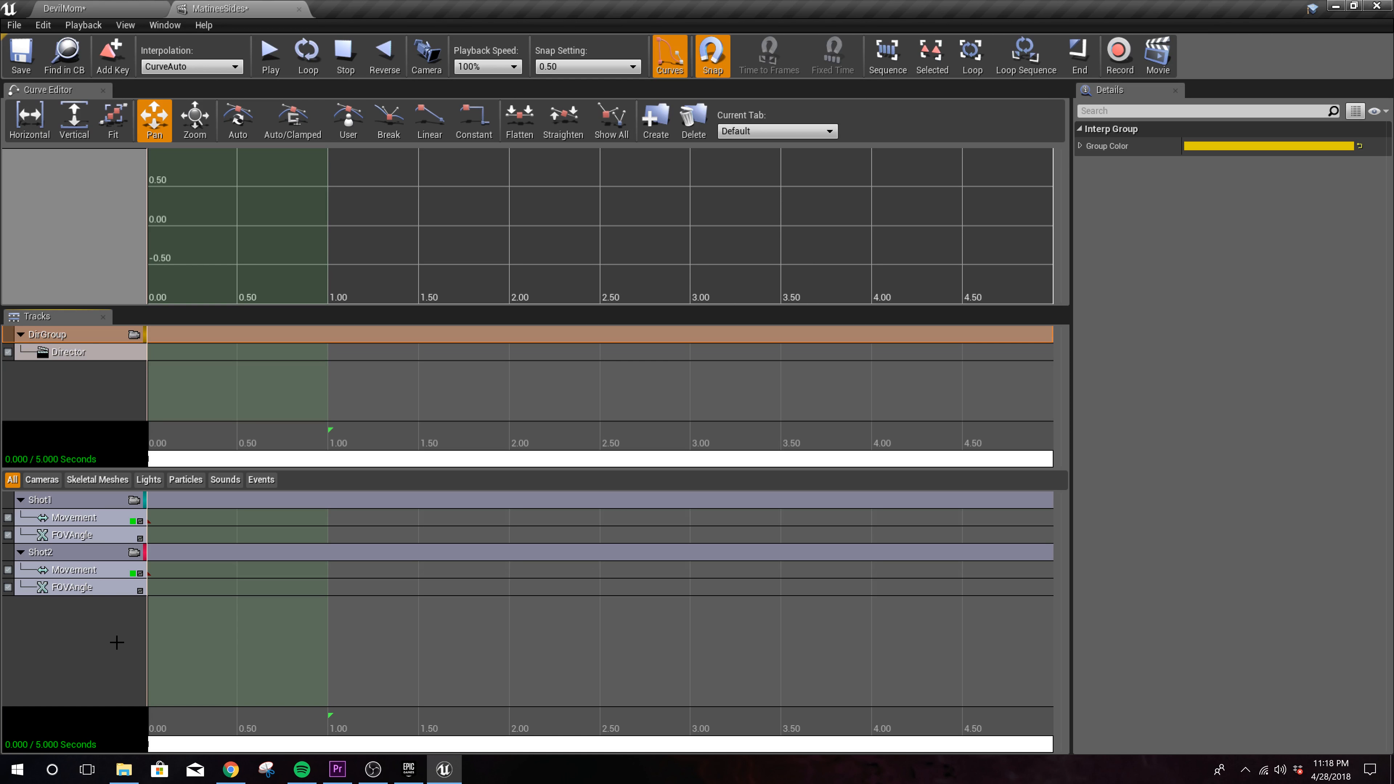
# Step: Select the CamSide camera in the level and add a key on the Director track of MatineeSides that cuts to Shot1
pyautogui.click(102, 403)
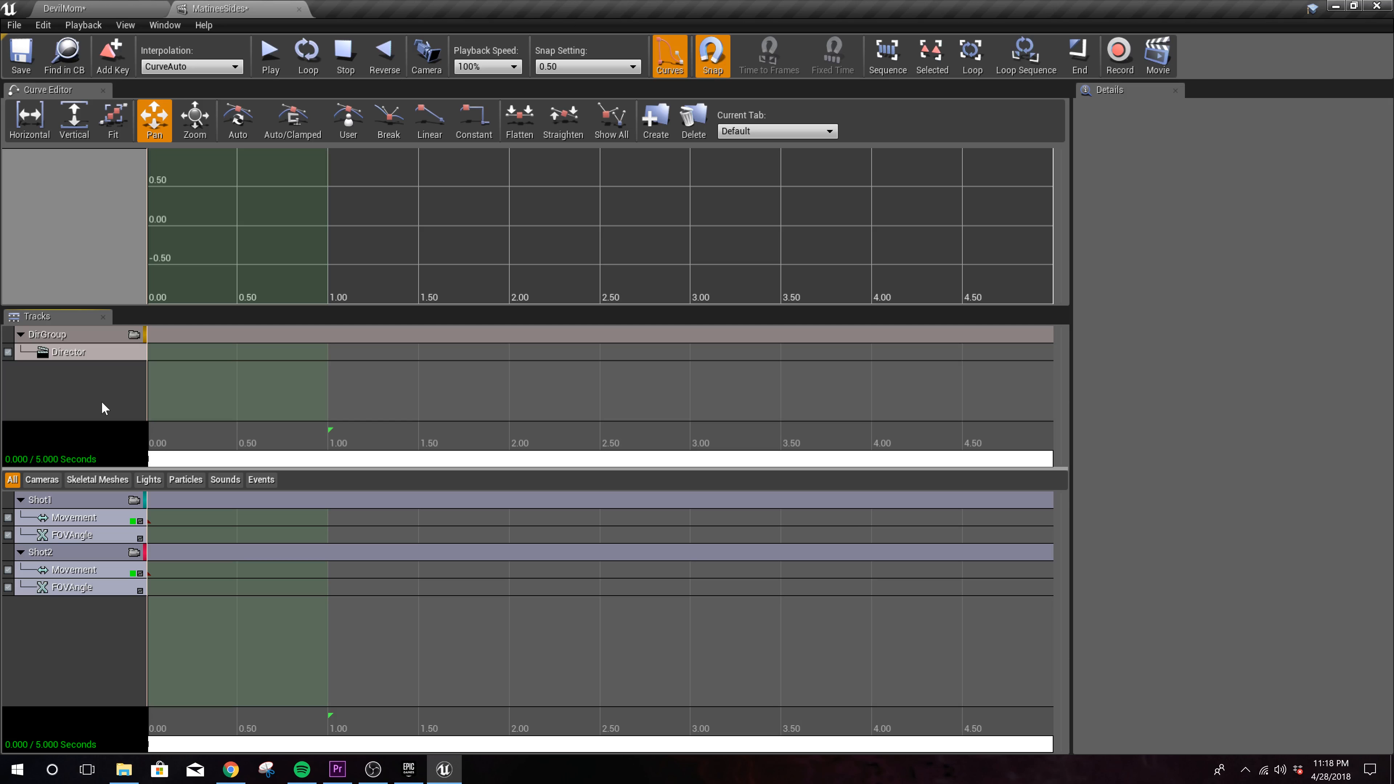
pyautogui.click(96, 356)
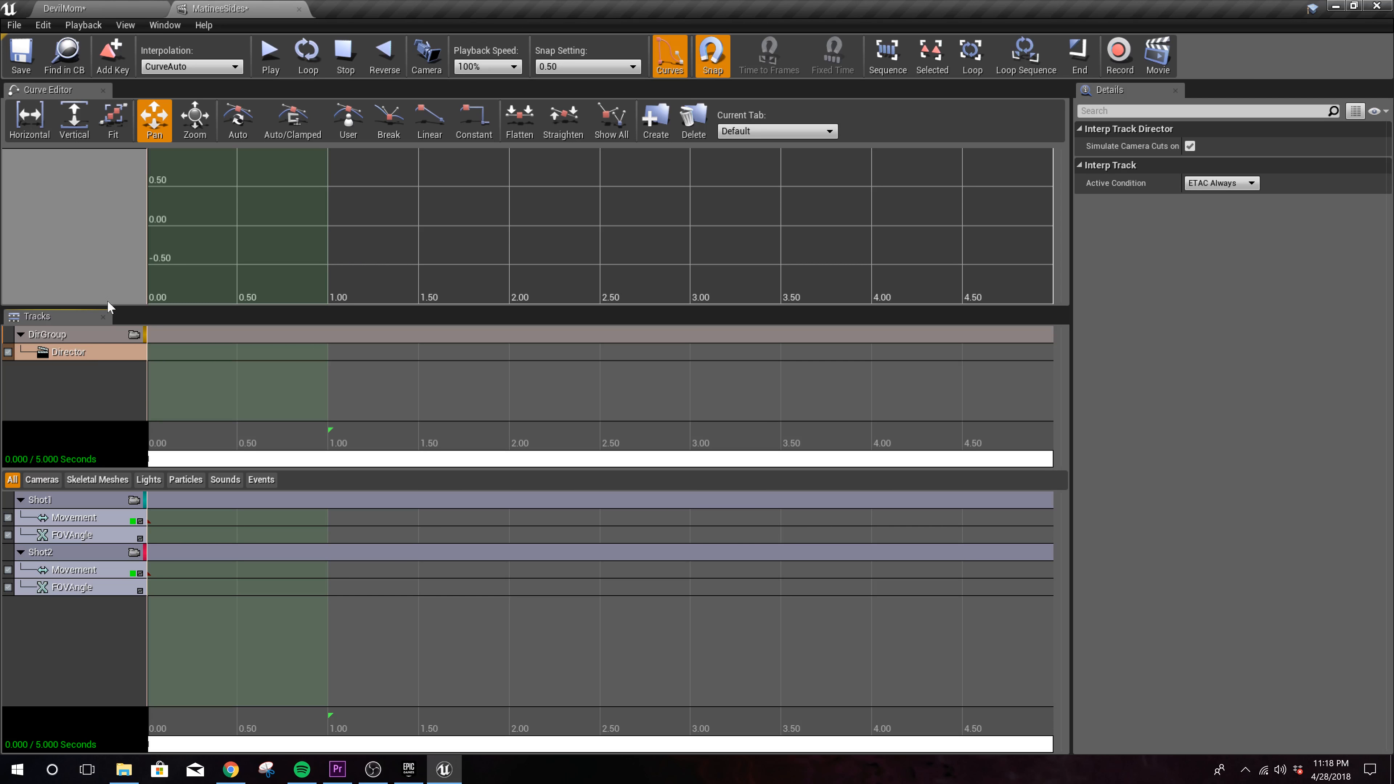
pyautogui.click(63, 8)
pyautogui.click(1174, 109)
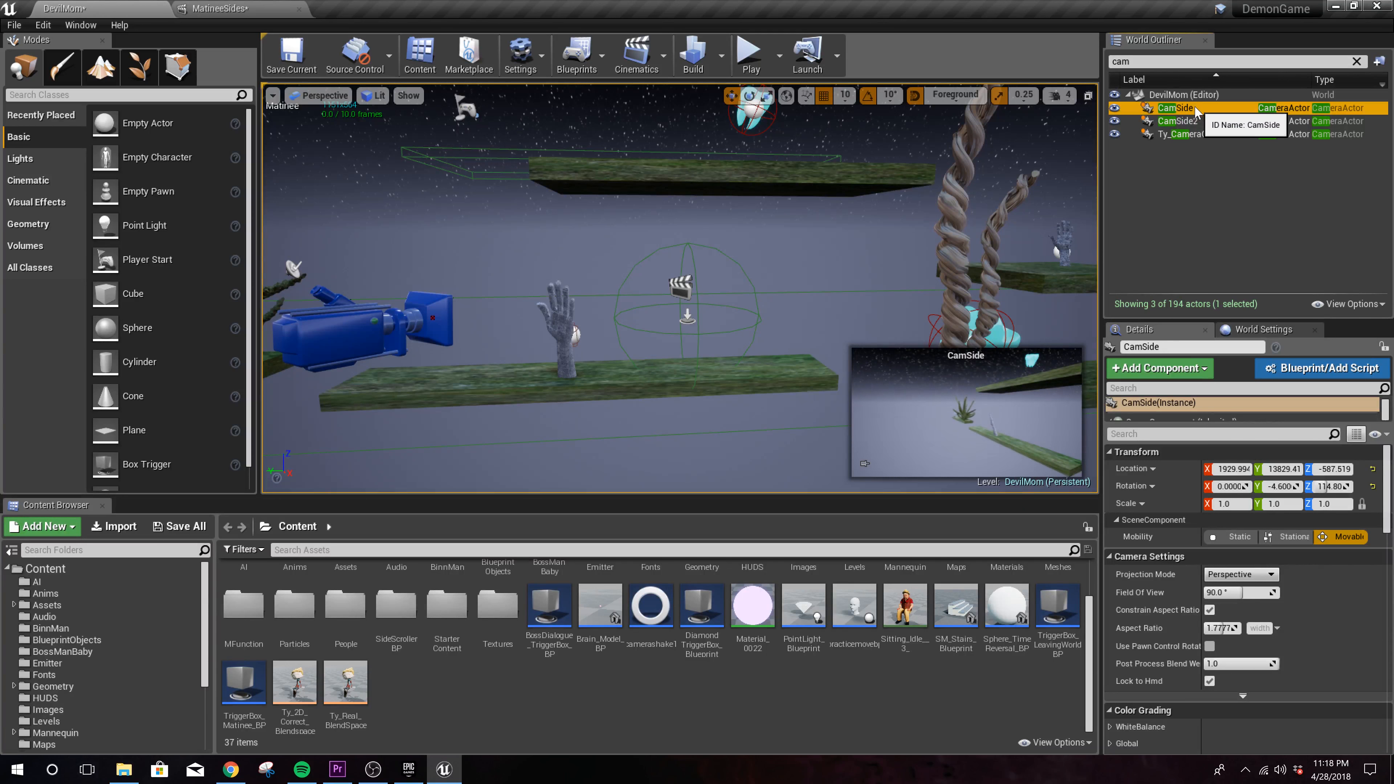
pyautogui.click(217, 9)
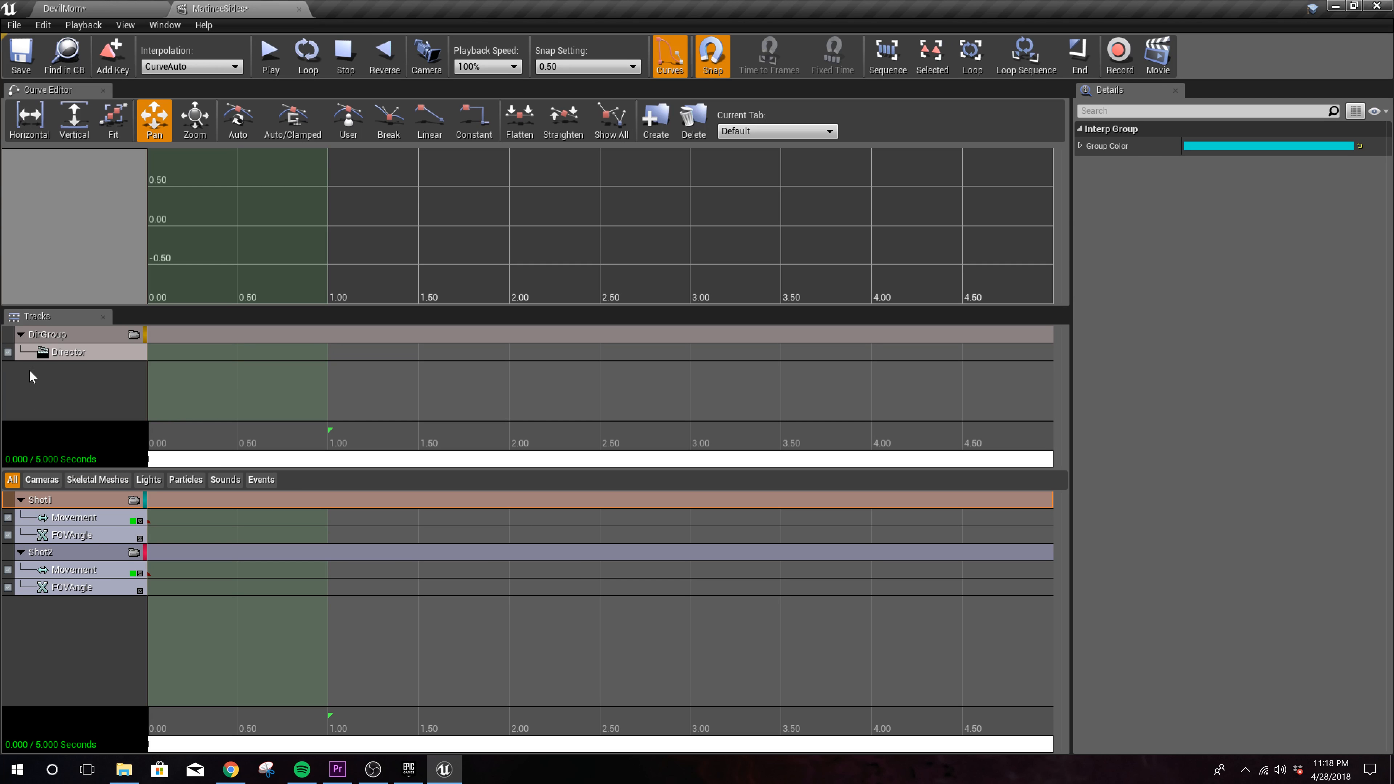
pyautogui.click(91, 354)
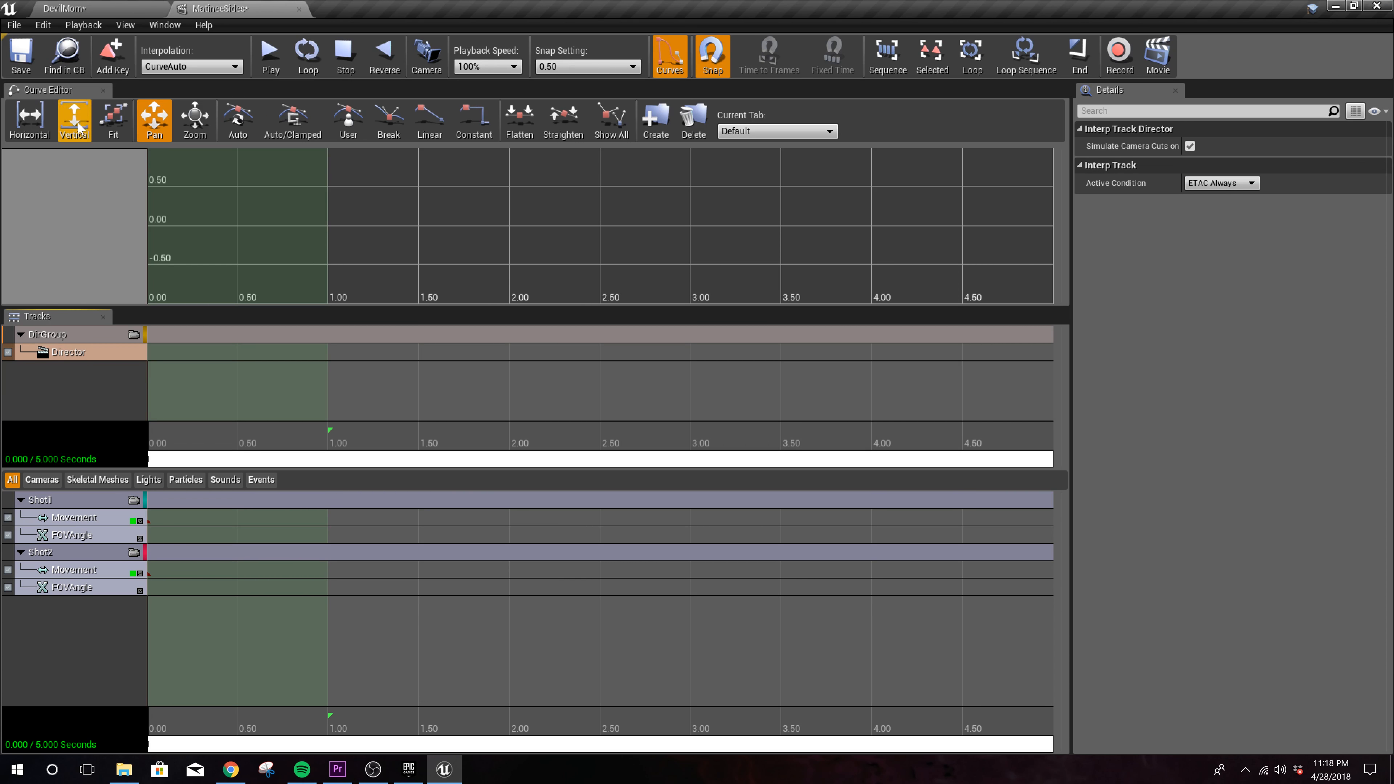
pyautogui.click(110, 50)
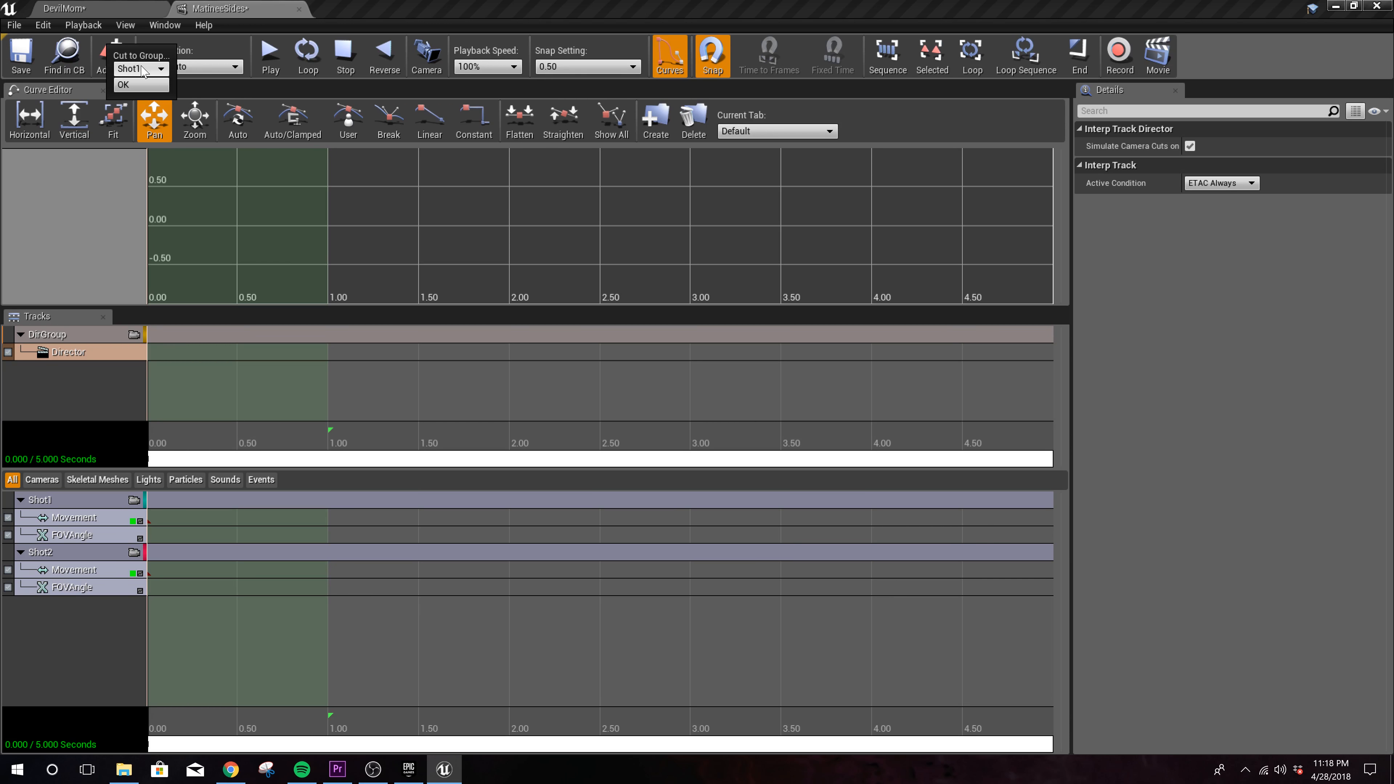
pyautogui.click(141, 84)
pyautogui.scroll(-3, 405, 418)
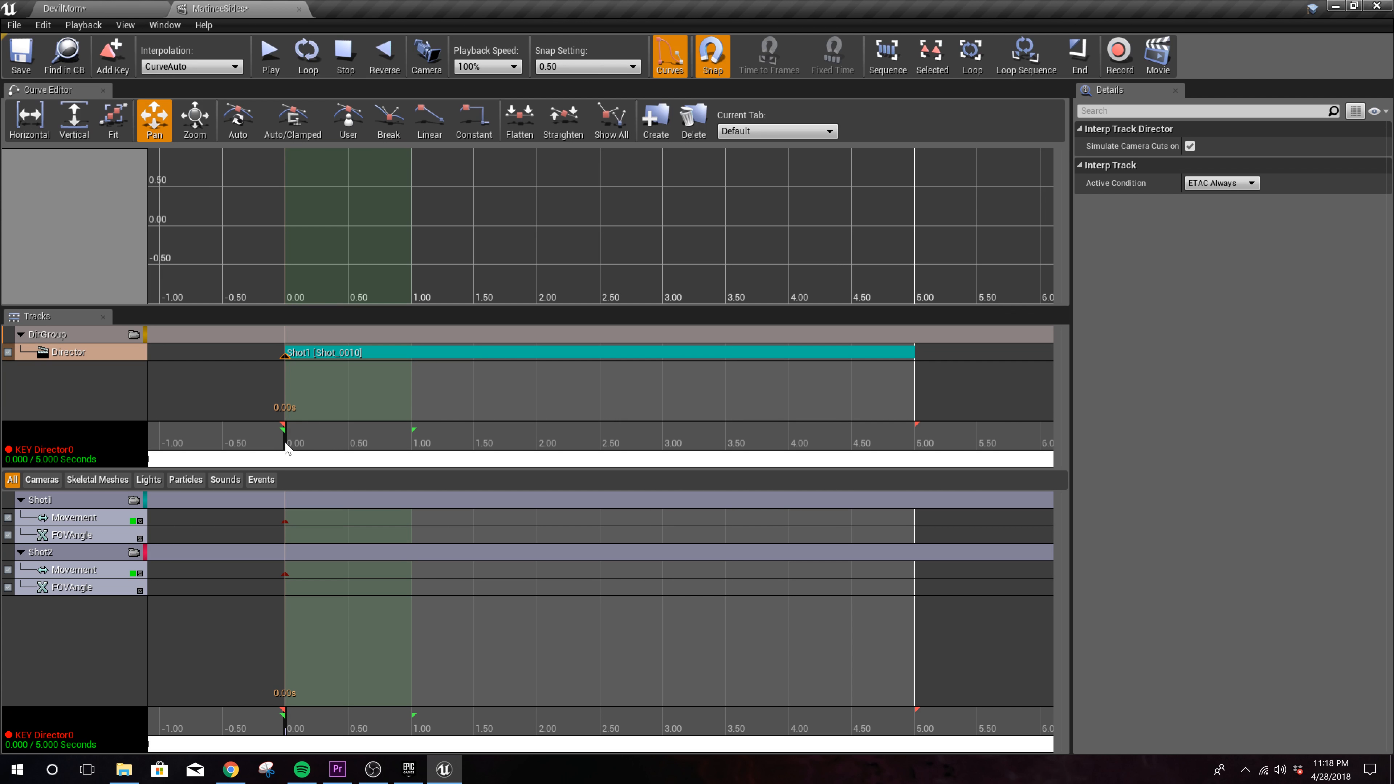
# Step: Scrub the Matinee playhead to about 3 seconds and extend the end of the green loop section to 5.00 seconds
pyautogui.click(301, 446)
pyautogui.moveTo(300, 446); pyautogui.dragTo(664, 436)
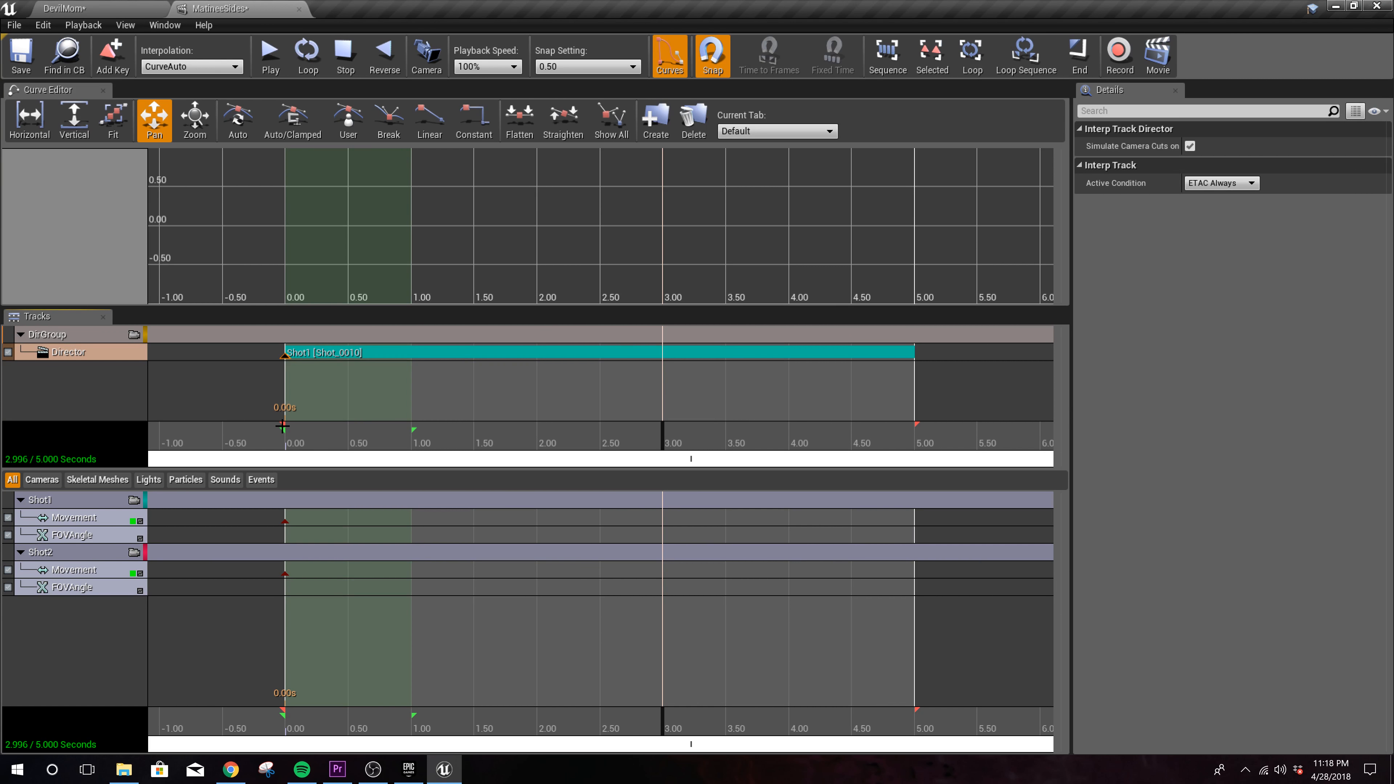
pyautogui.click(483, 406)
pyautogui.moveTo(411, 427); pyautogui.dragTo(670, 427)
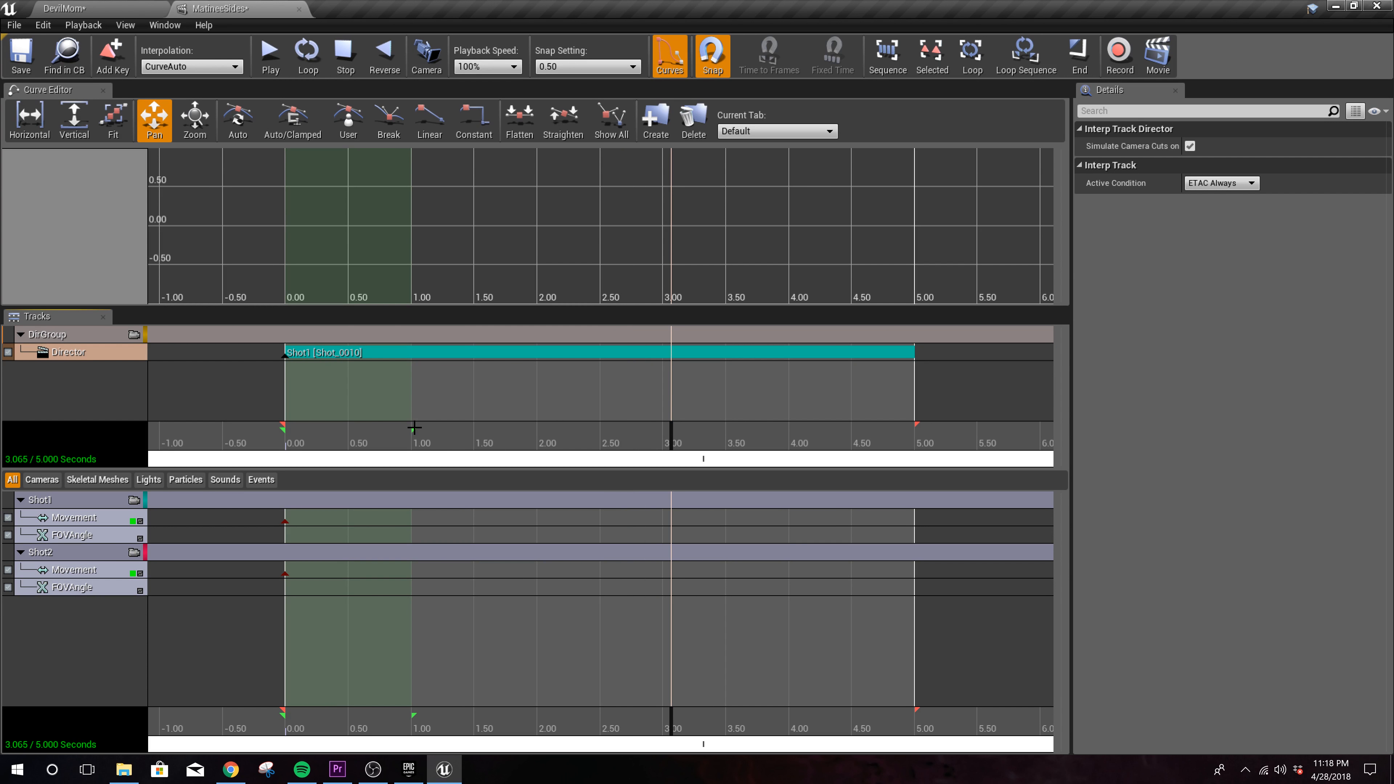
pyautogui.moveTo(414, 427)
pyautogui.mouseDown()
pyautogui.moveTo(856, 440)
pyautogui.moveTo(470, 458)
pyautogui.mouseUp()
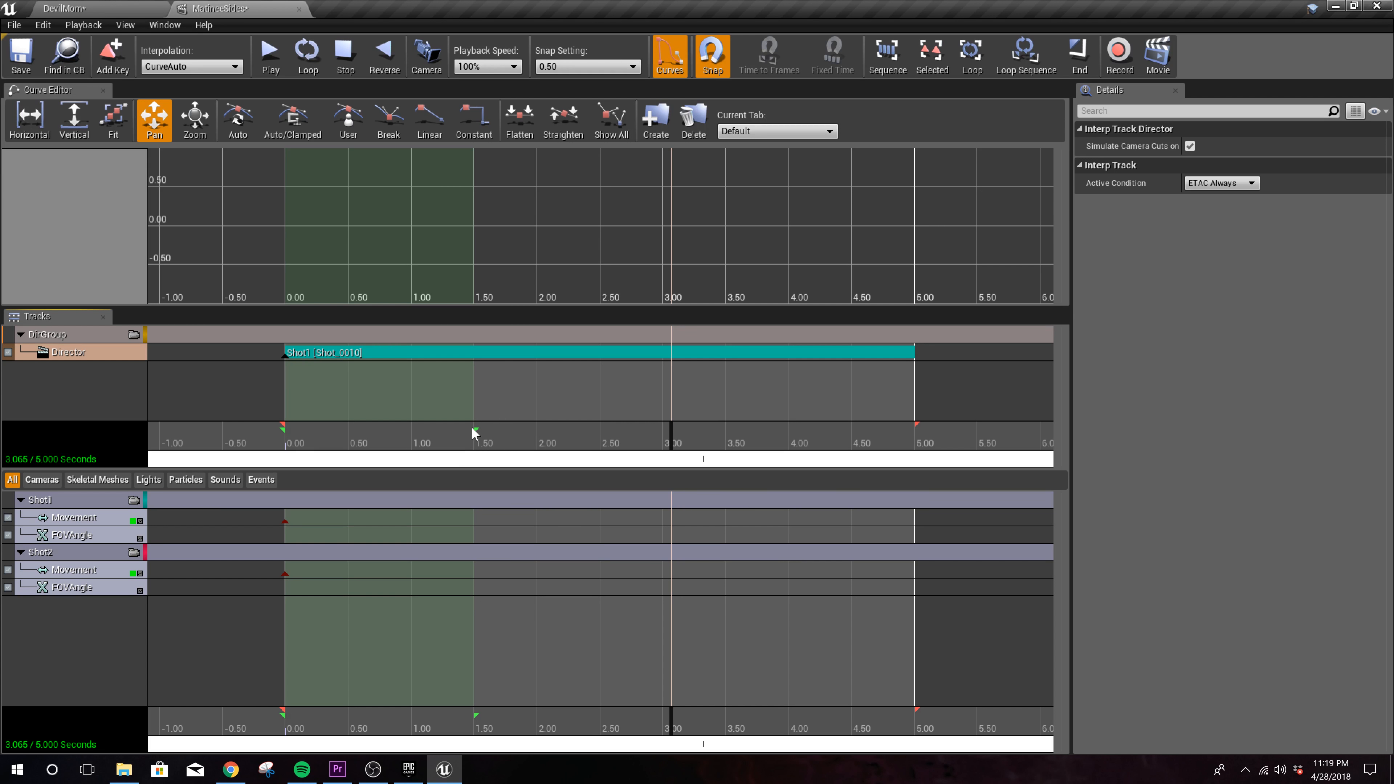
pyautogui.moveTo(494, 434)
pyautogui.mouseDown()
pyautogui.moveTo(548, 432)
pyautogui.moveTo(451, 457)
pyautogui.moveTo(902, 457)
pyautogui.mouseUp()
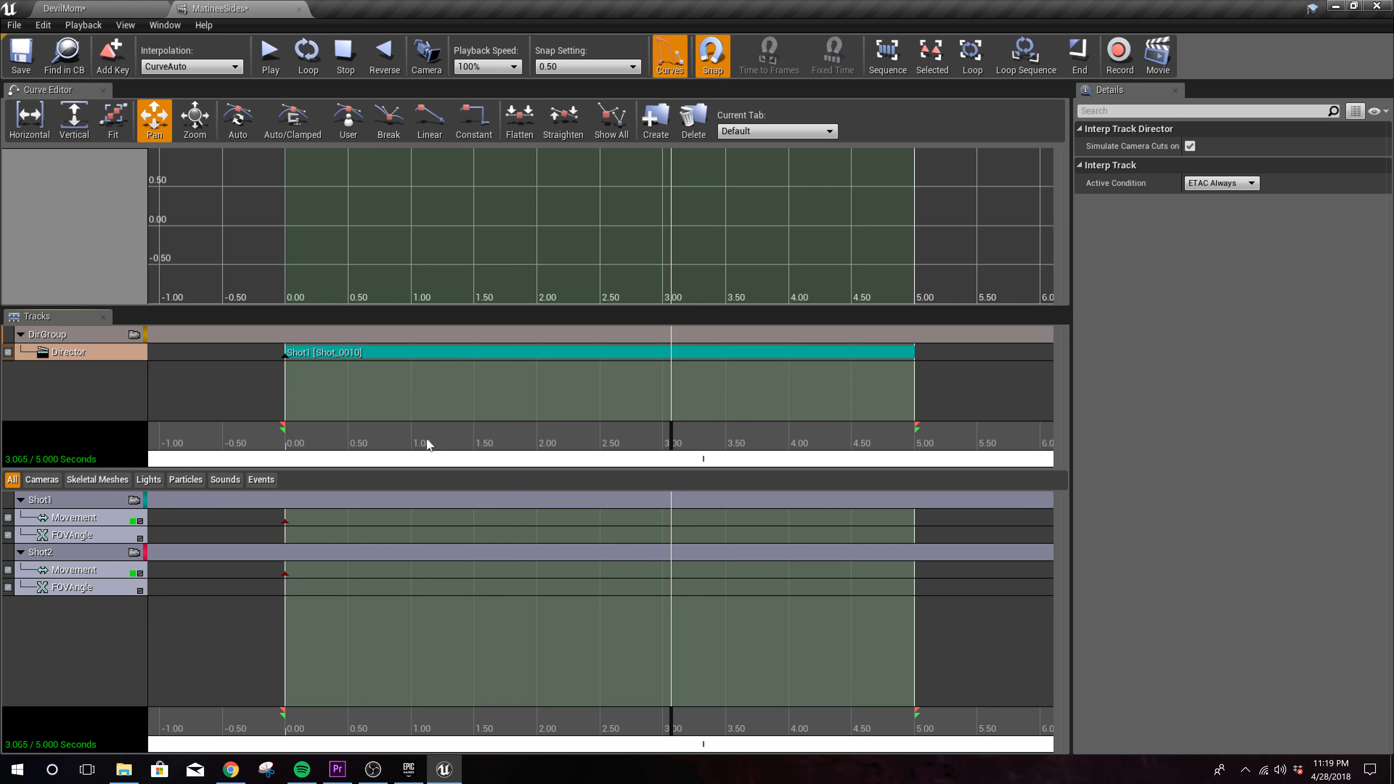
# Step: Try shortening the sequence to 4.50 seconds and restore the sequence and loop section ends to 5.00 seconds
pyautogui.moveTo(916, 425)
pyautogui.mouseDown()
pyautogui.moveTo(351, 439)
pyautogui.moveTo(839, 424)
pyautogui.mouseUp()
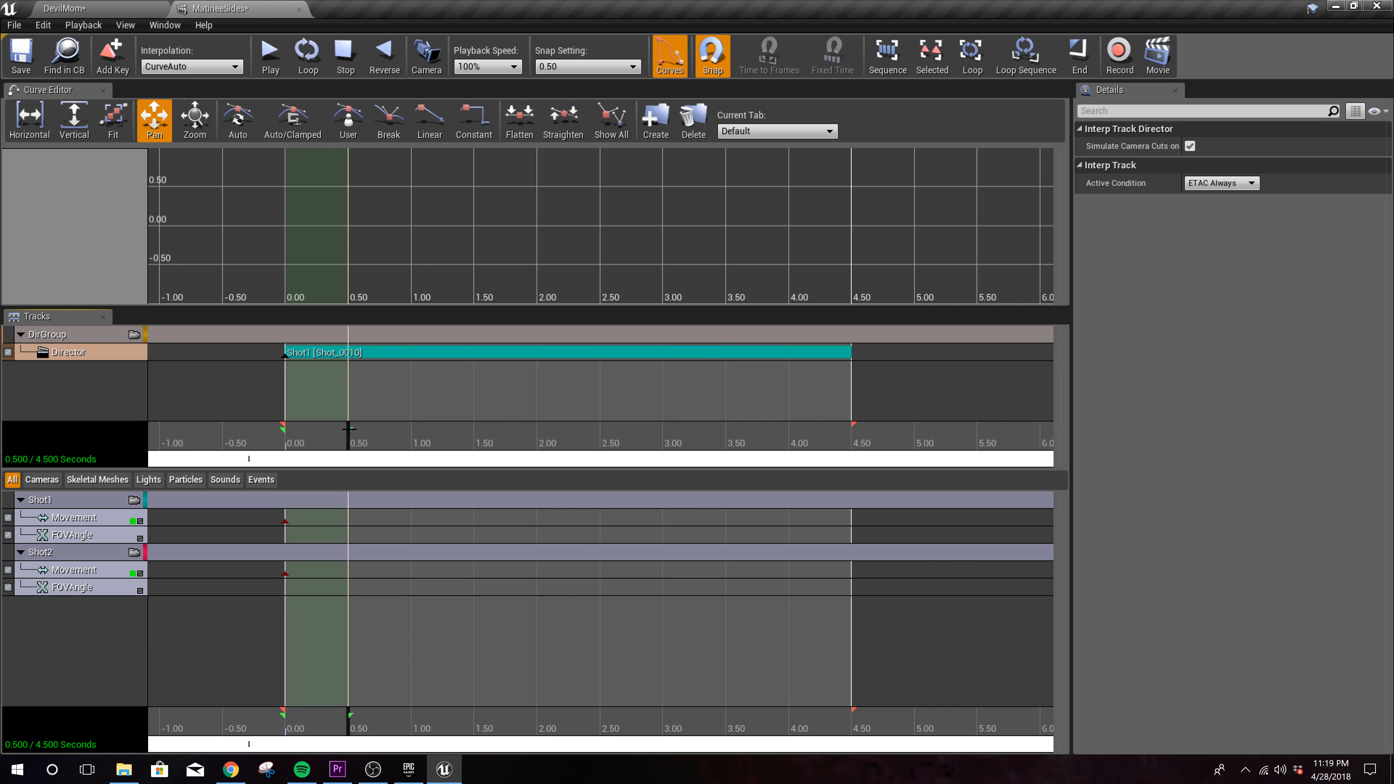
pyautogui.moveTo(352, 427); pyautogui.dragTo(846, 432)
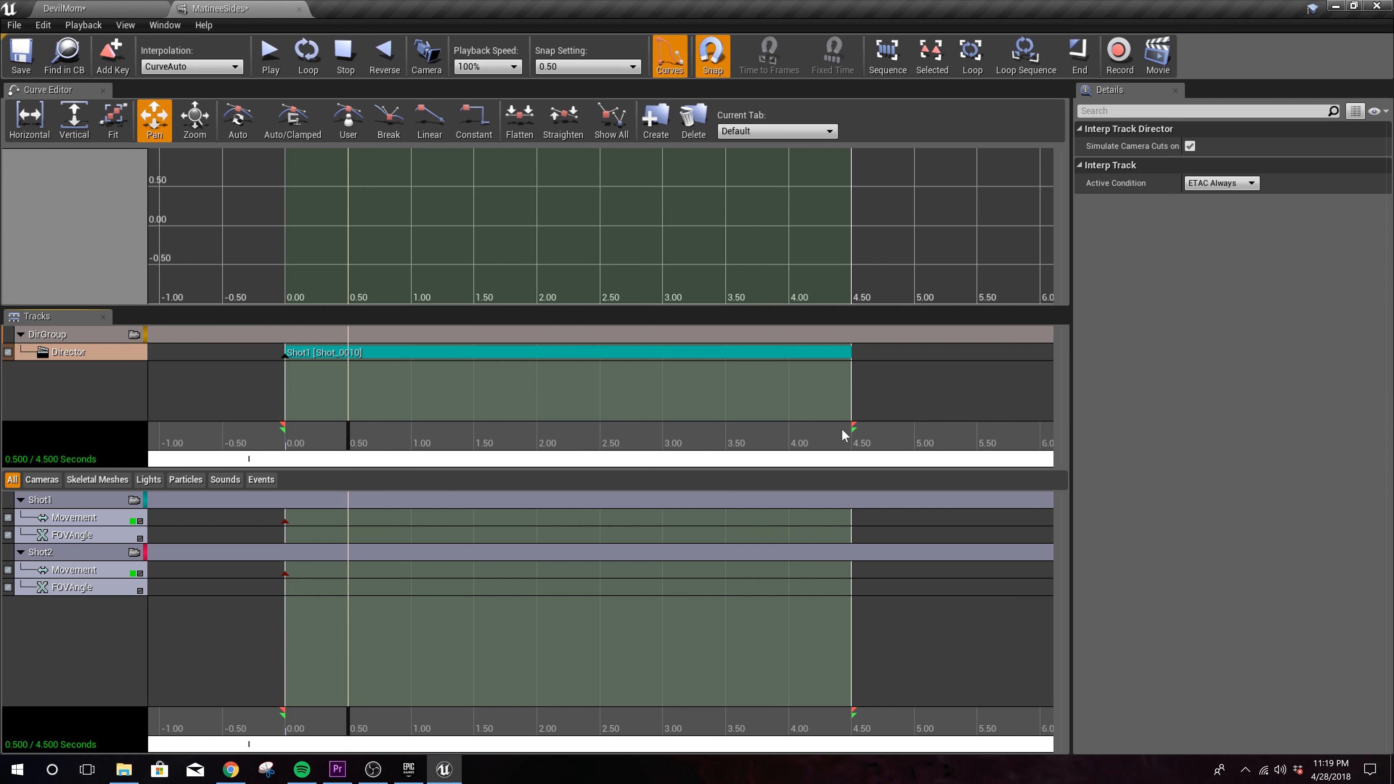
pyautogui.scroll(-1, 691, 415)
pyautogui.scroll(1, 691, 415)
pyautogui.moveTo(857, 431); pyautogui.dragTo(911, 432)
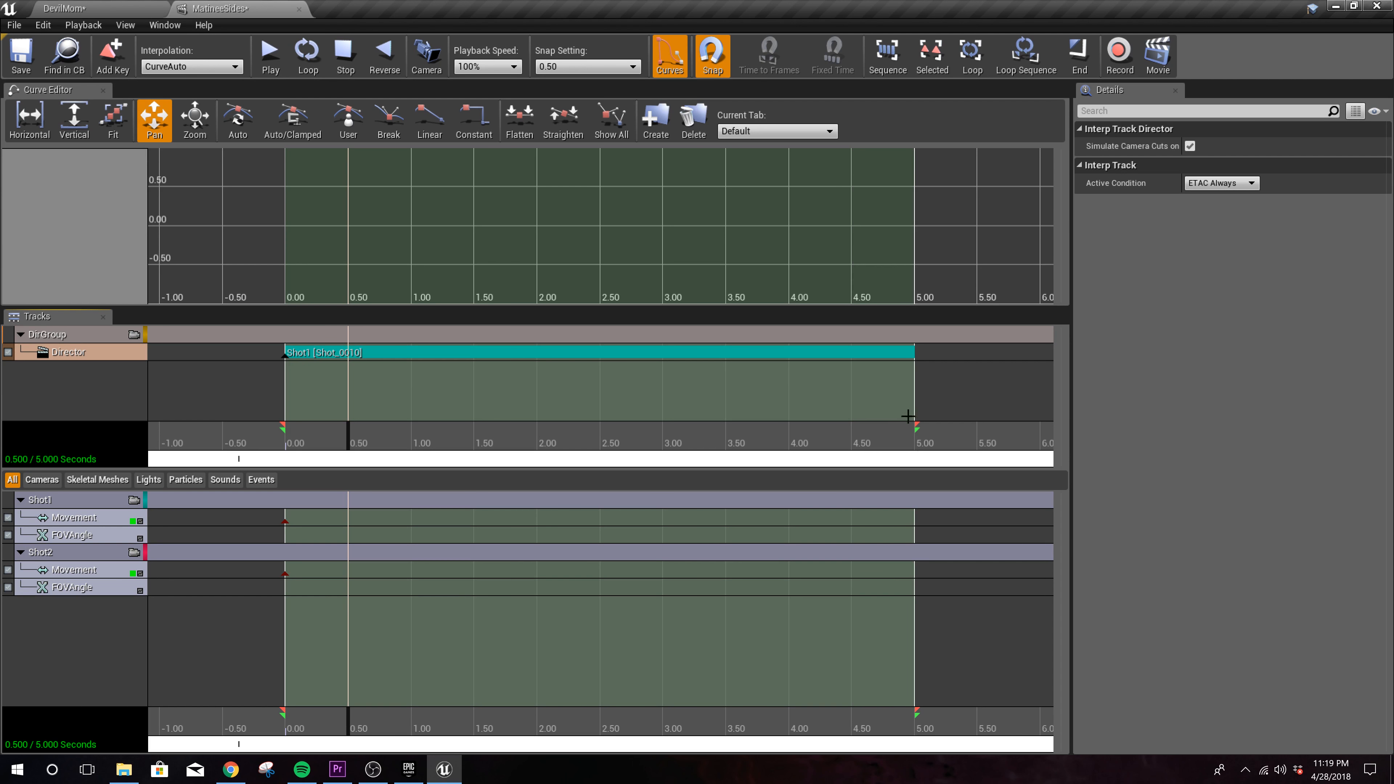
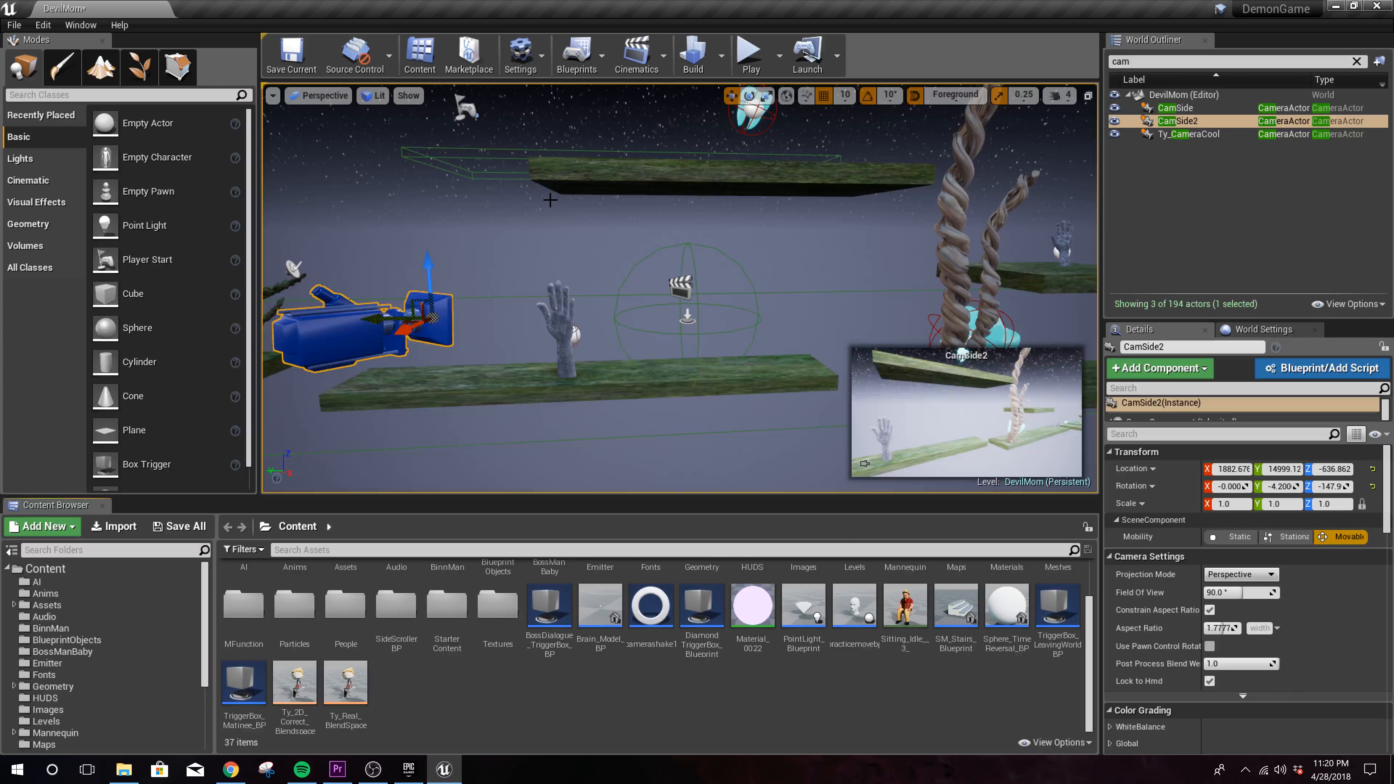
# Step: Open the DevilMom Level Blueprint and find free space near the start of the existing TY_BP overlap chain
pyautogui.click(602, 61)
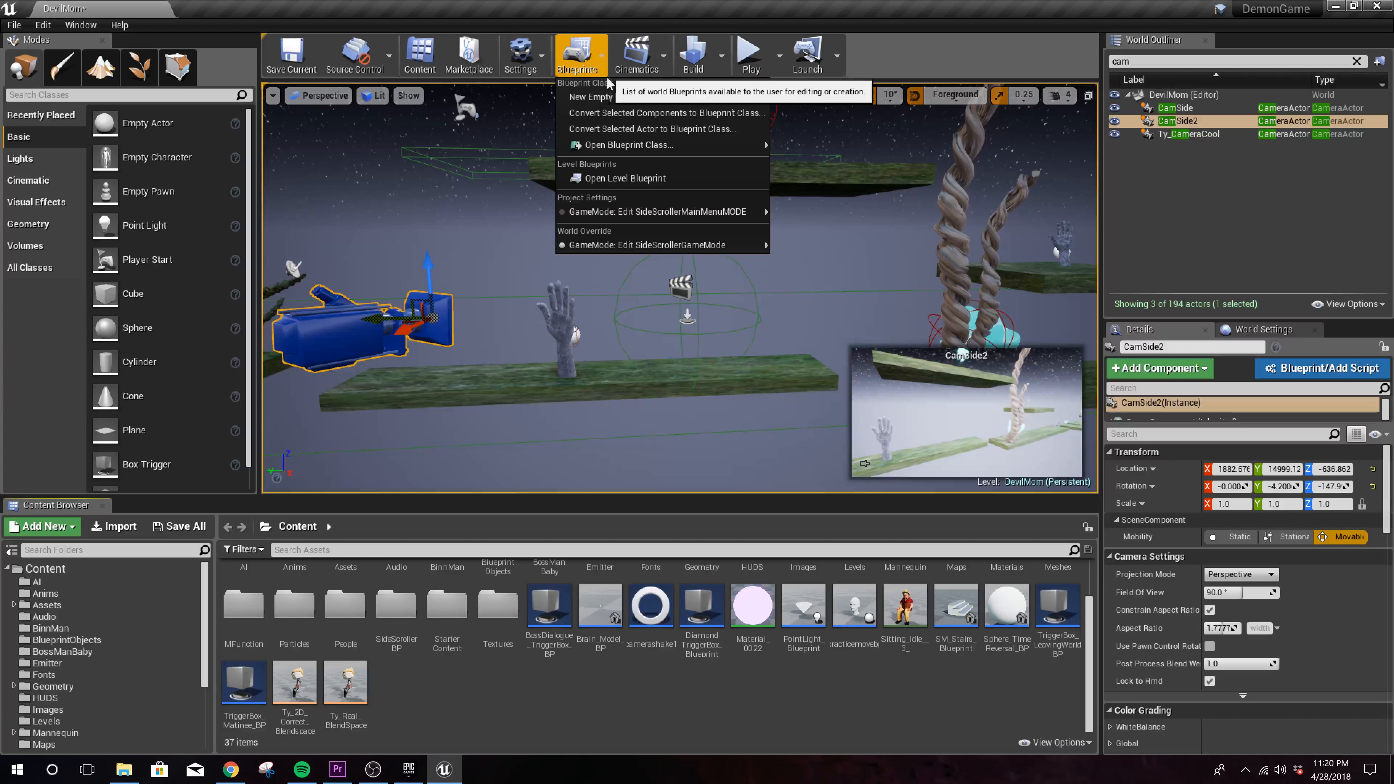
pyautogui.click(625, 177)
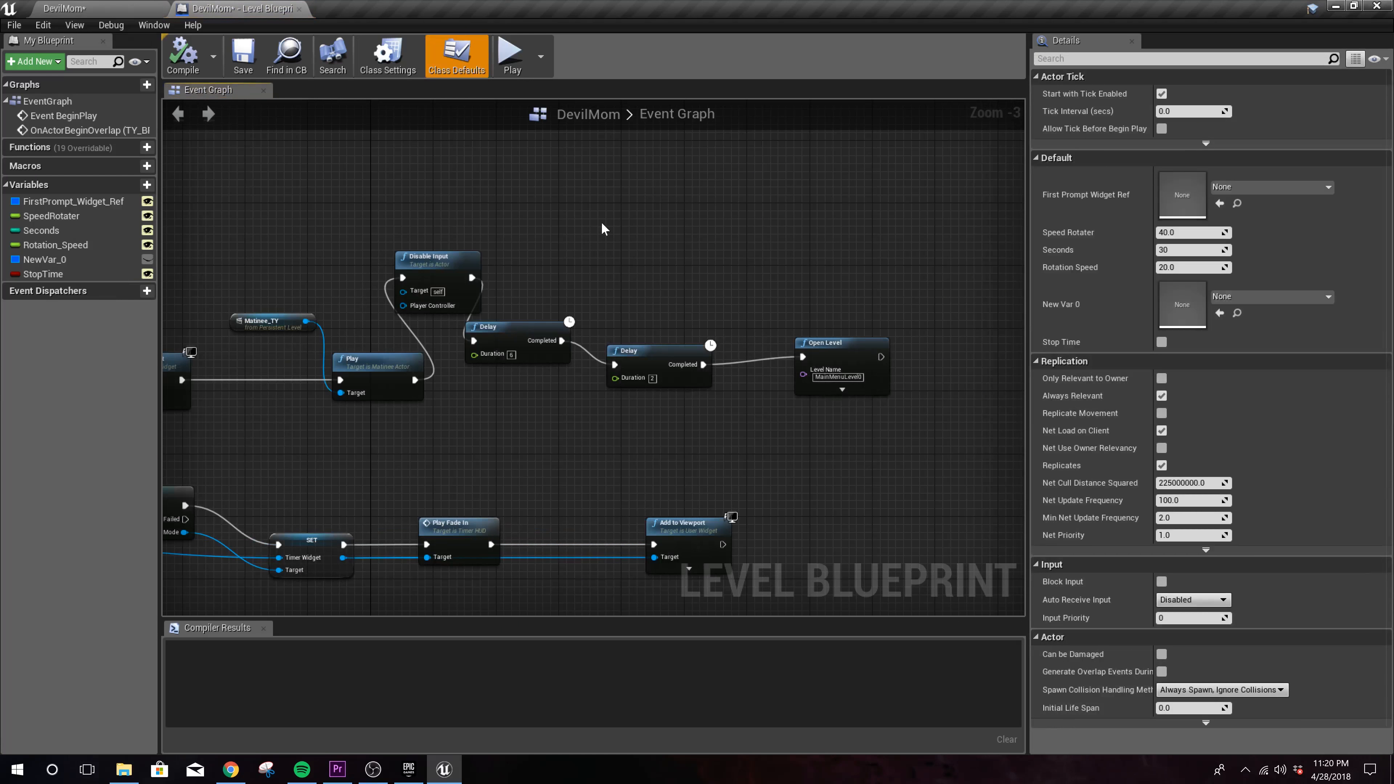
pyautogui.moveTo(579, 247); pyautogui.dragTo(820, 251, button='right')
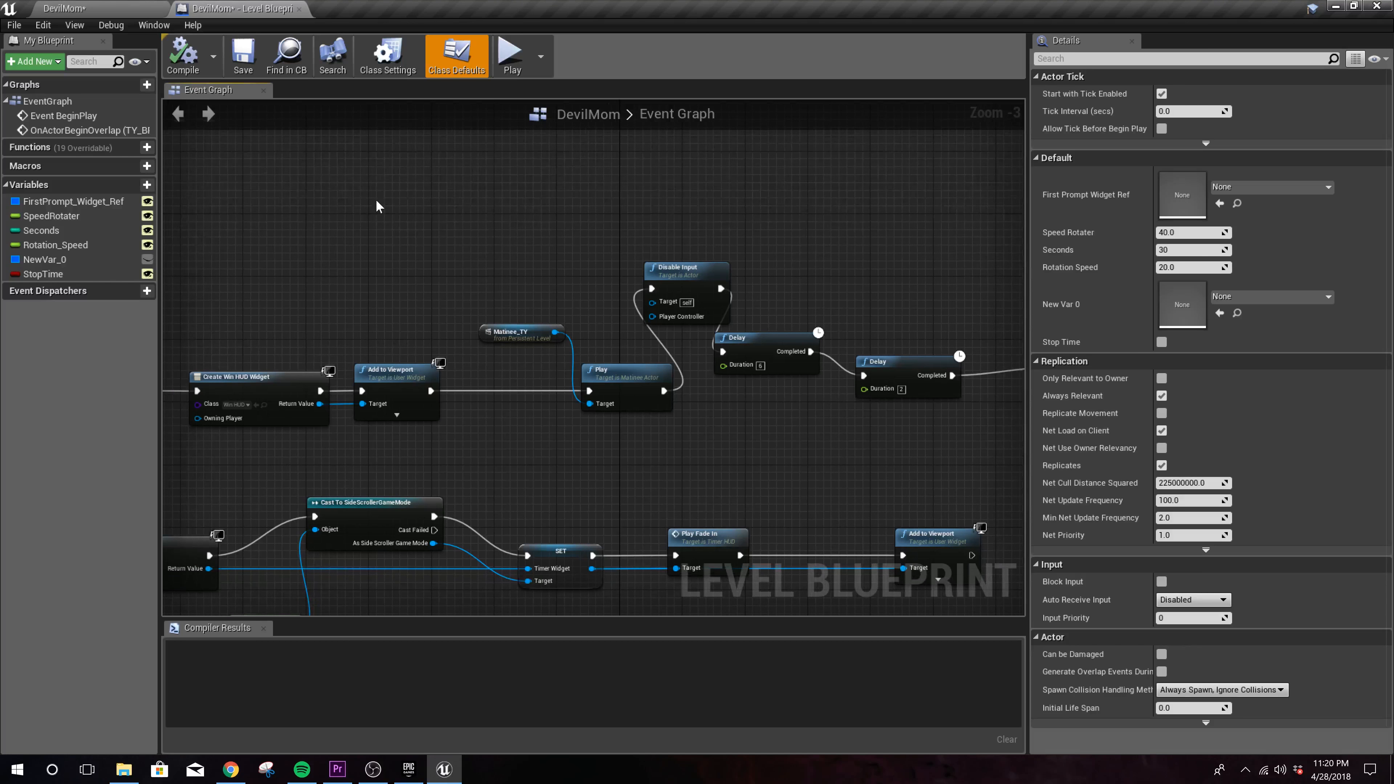
pyautogui.moveTo(378, 206); pyautogui.dragTo(730, 250, button='right')
pyautogui.moveTo(392, 270); pyautogui.dragTo(555, 295, button='right')
# Step: Select the TriggerSphere in the level and add an On Actor Begin Overlap event for it in the Level Blueprint
pyautogui.click(59, 10)
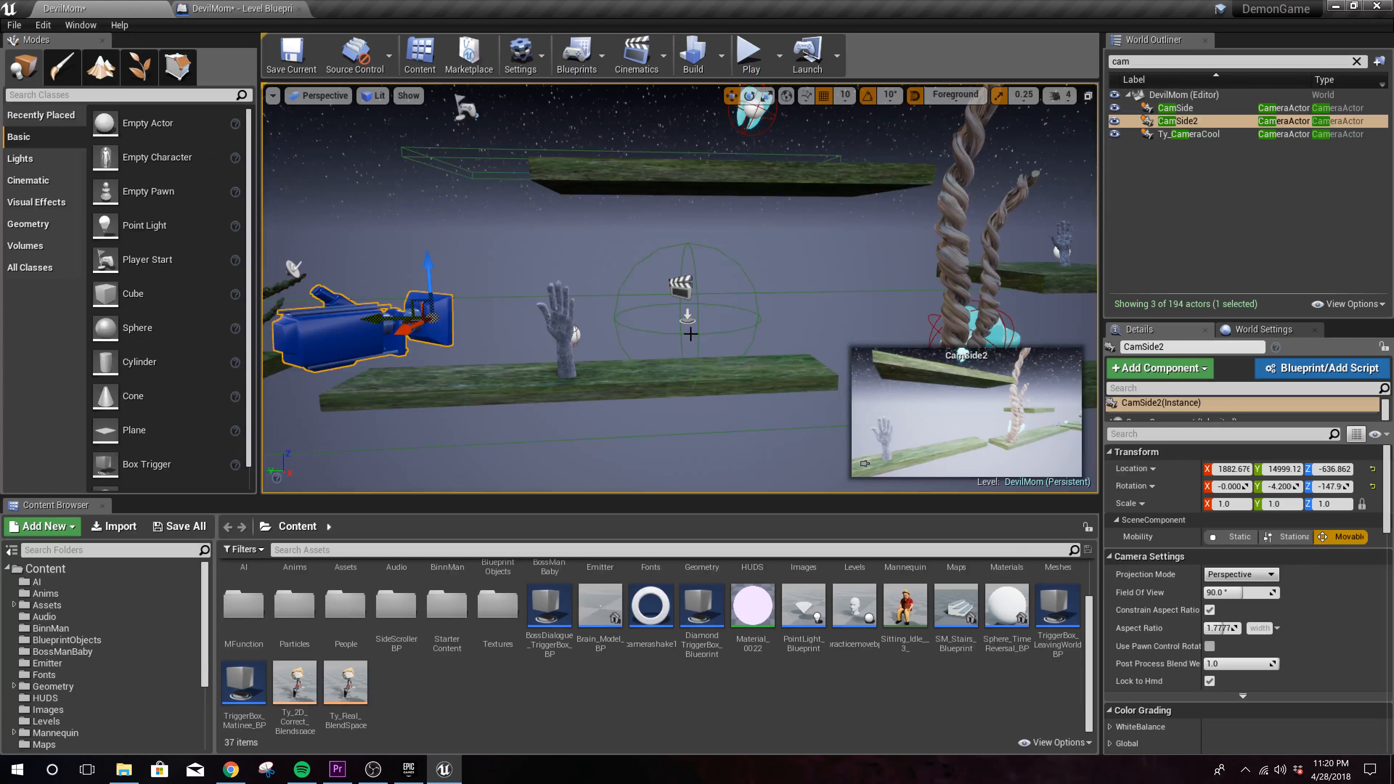
pyautogui.click(687, 318)
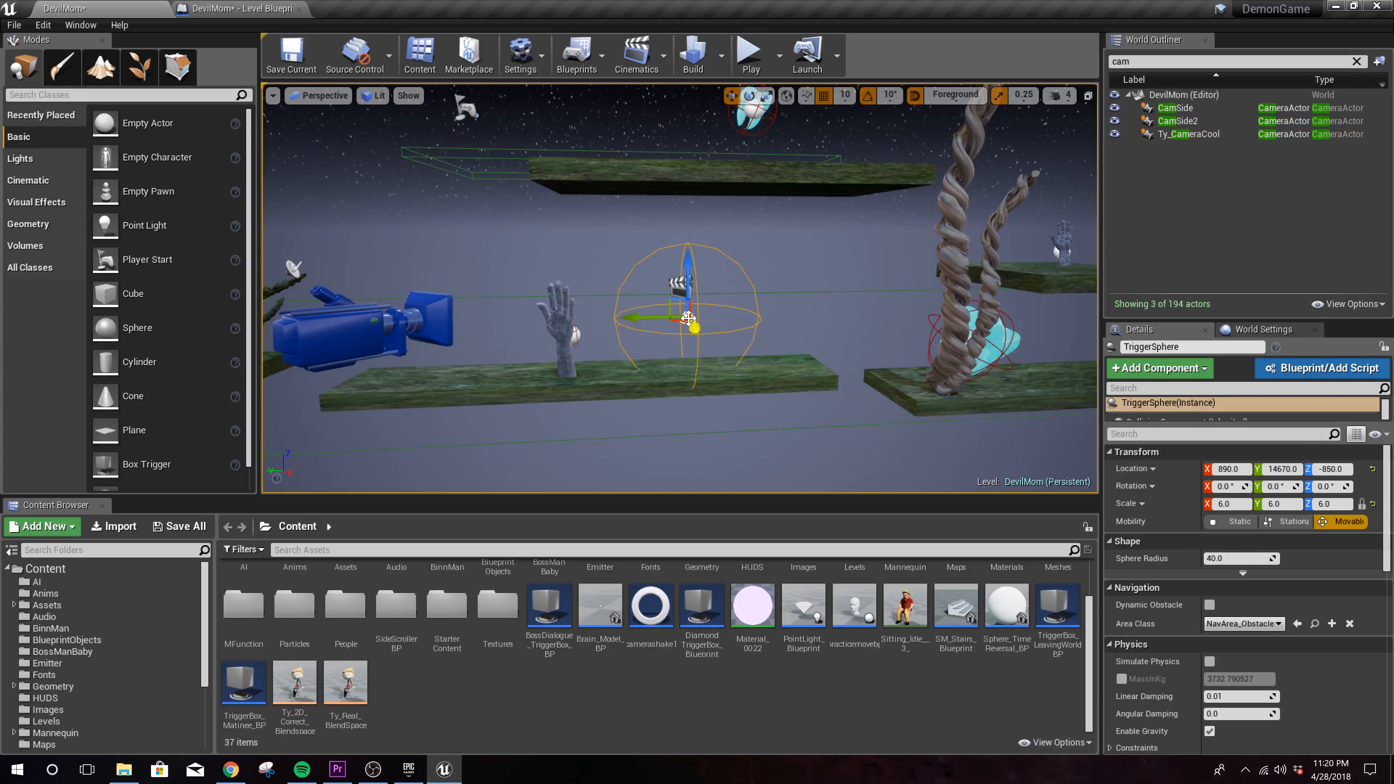
pyautogui.click(203, 10)
pyautogui.rightClick(319, 305)
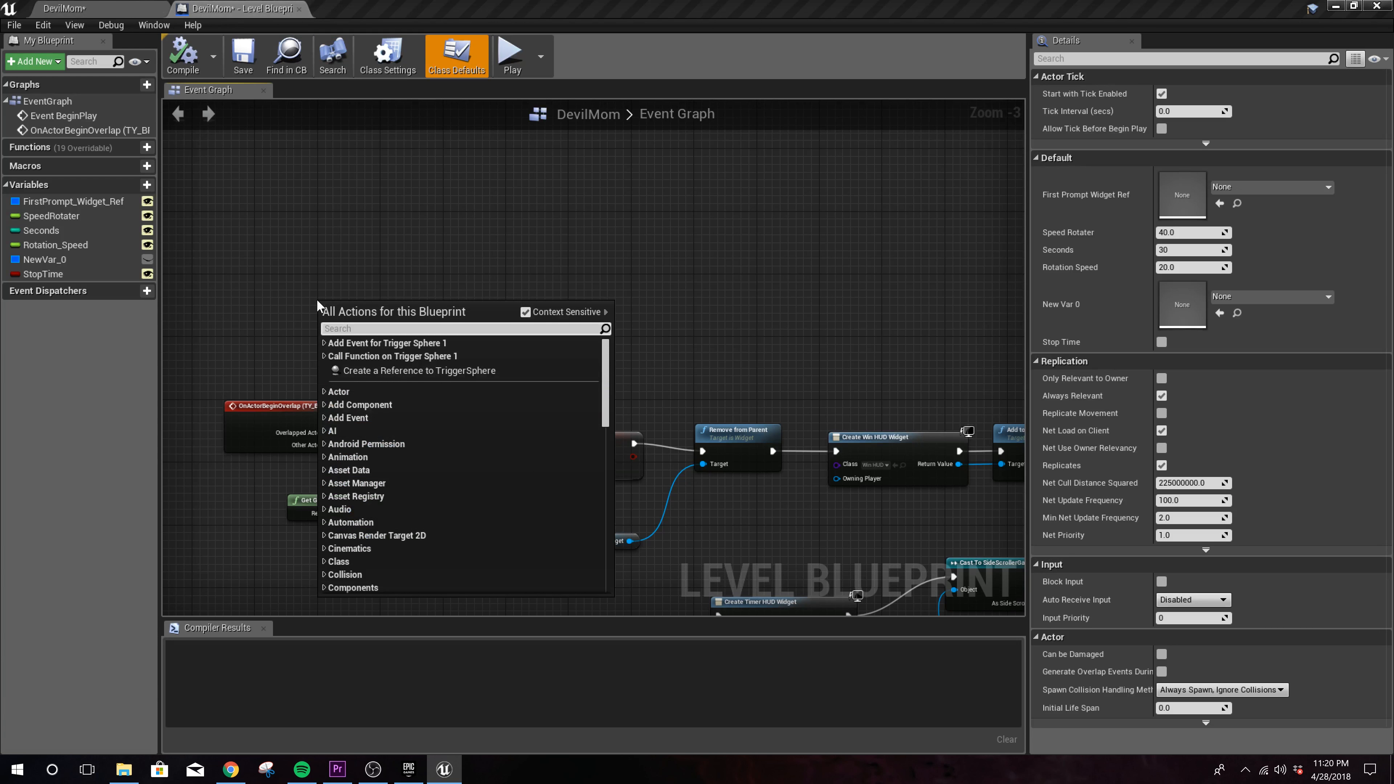
pyautogui.write('onact')
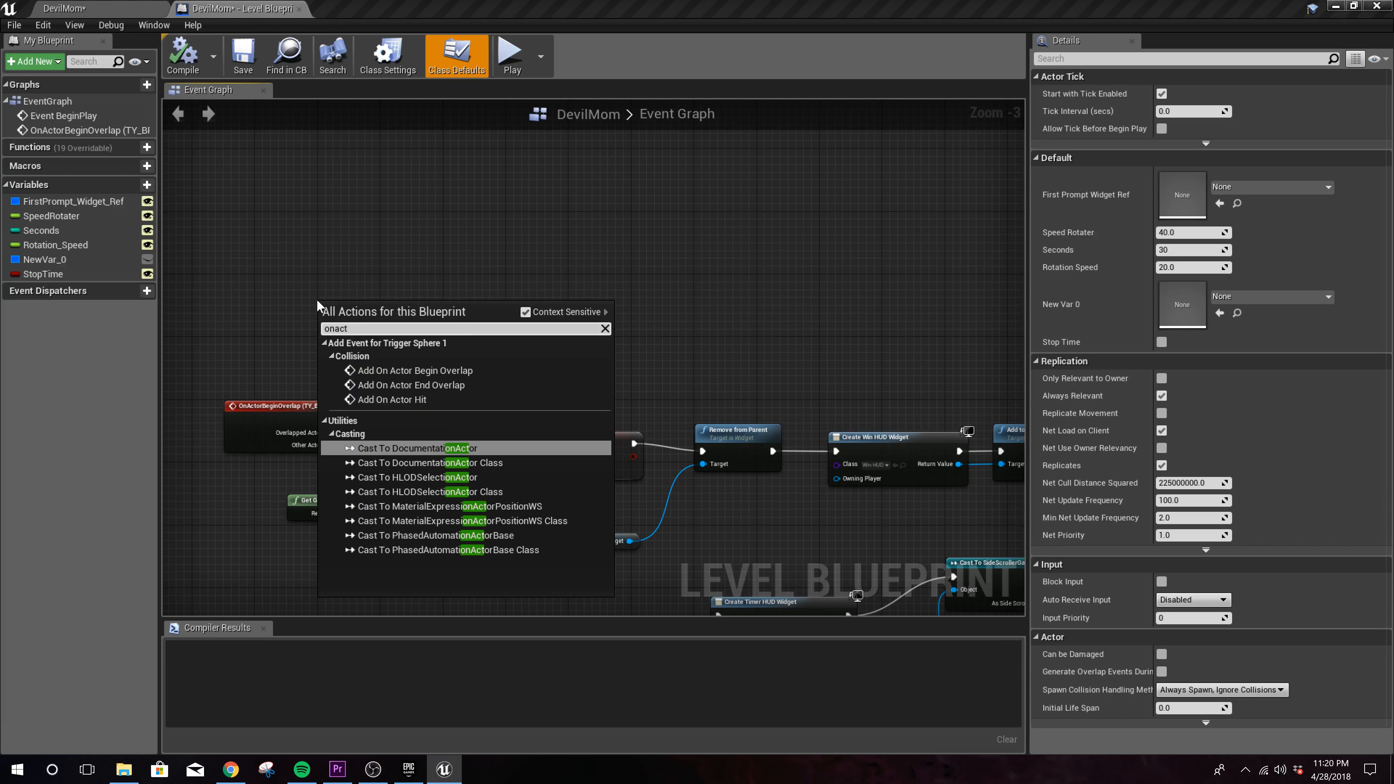
pyautogui.click(373, 370)
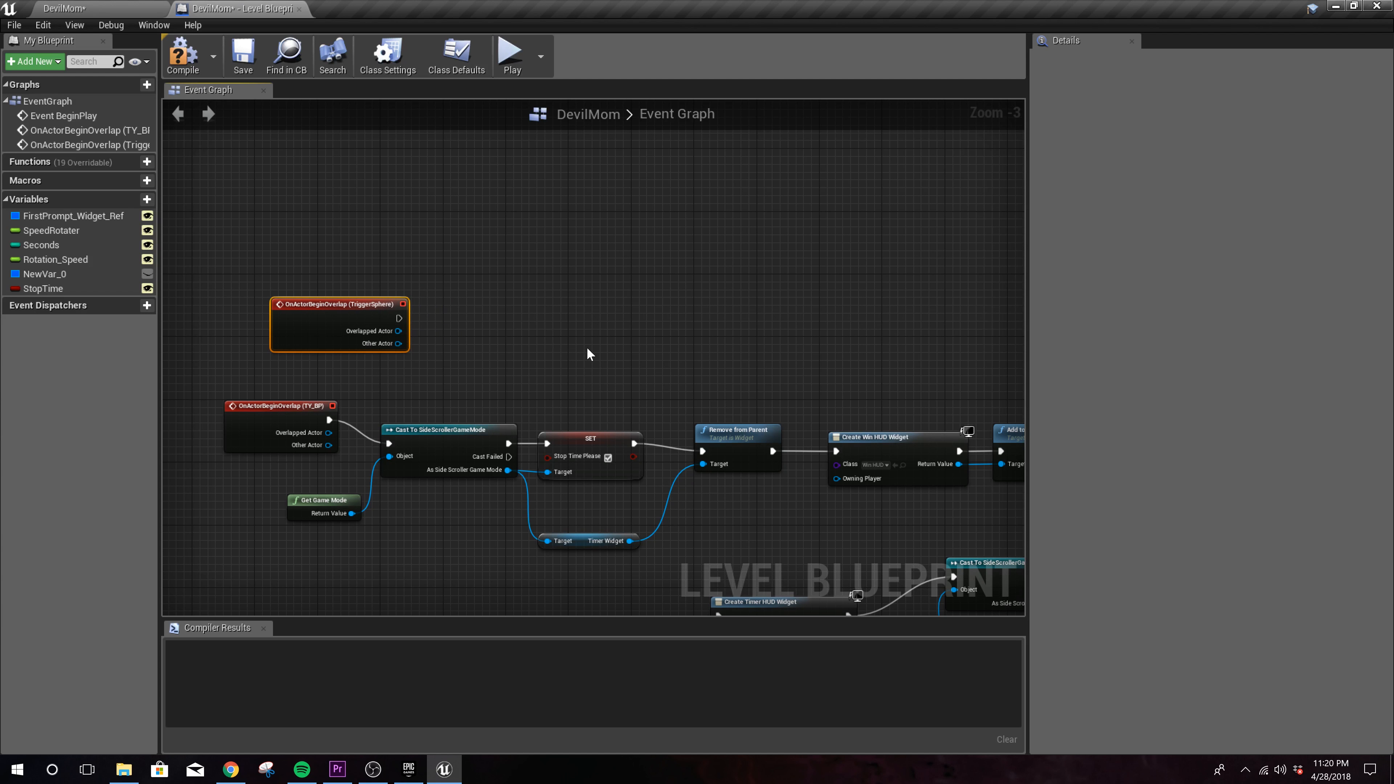
# Step: Move the TriggerSphere overlap event into the empty graph area above the TY_BP overlap chain
pyautogui.moveTo(635, 348); pyautogui.dragTo(684, 512, button='right')
pyautogui.moveTo(428, 478); pyautogui.dragTo(329, 344)
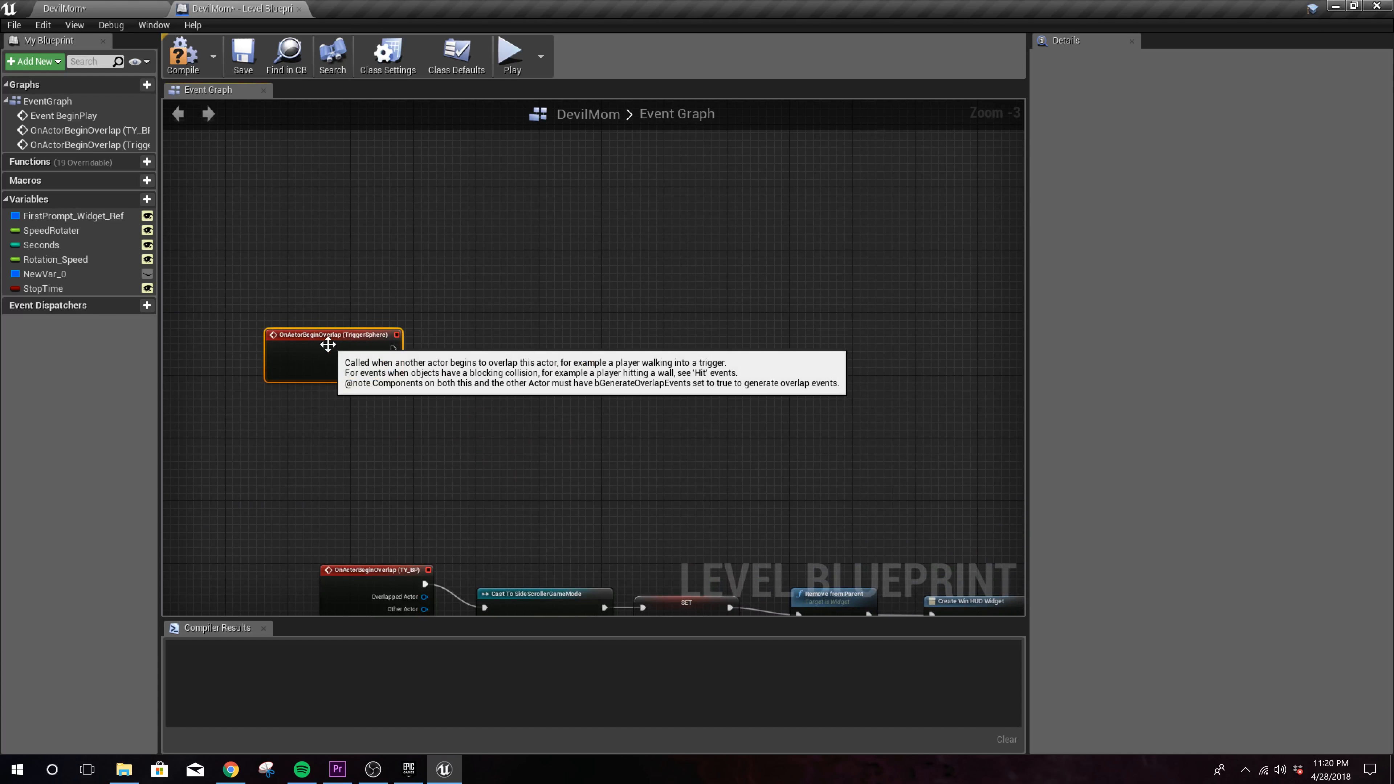
pyautogui.moveTo(463, 350); pyautogui.dragTo(464, 411, button='right')
pyautogui.moveTo(336, 402); pyautogui.dragTo(357, 380)
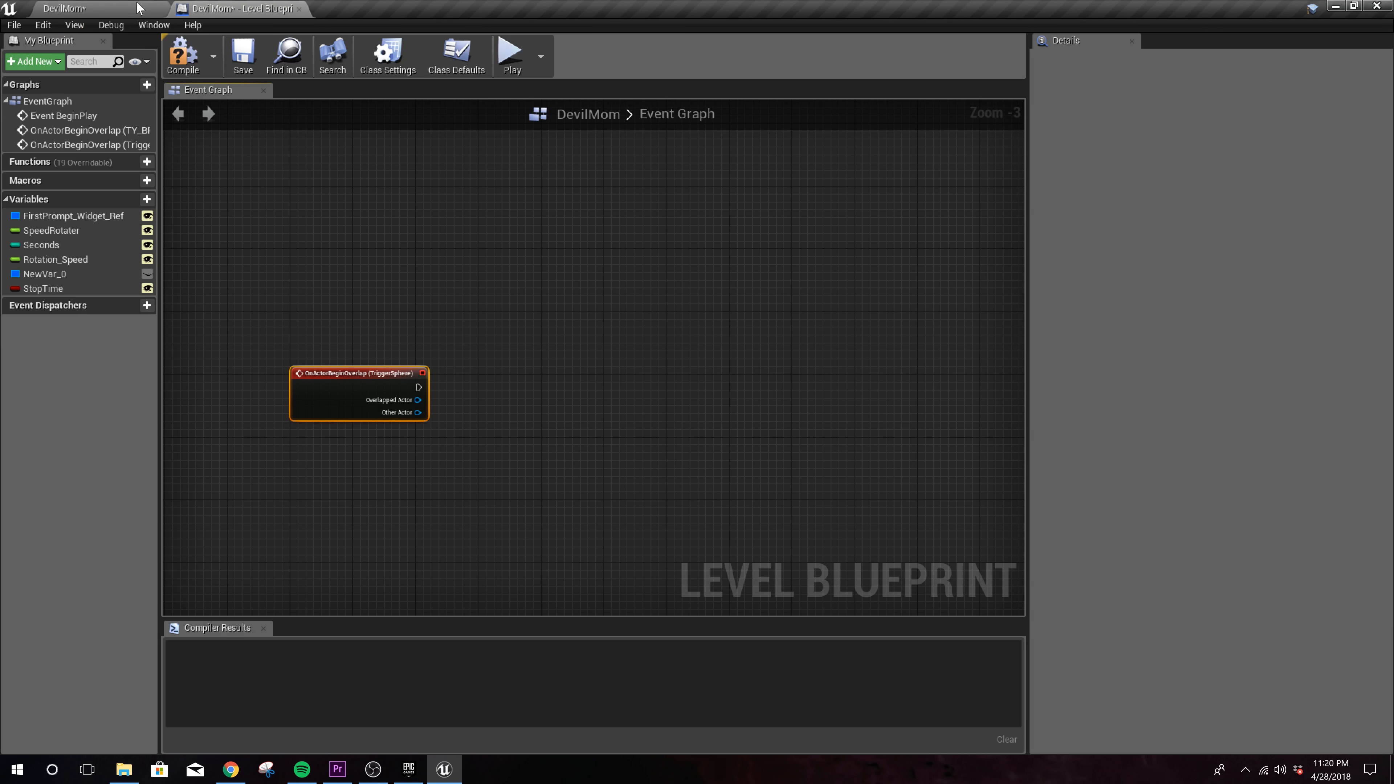
# Step: Select the MatineeSides actor in the level, clear the actor search filter and return to the Level Blueprint
pyautogui.click(121, 9)
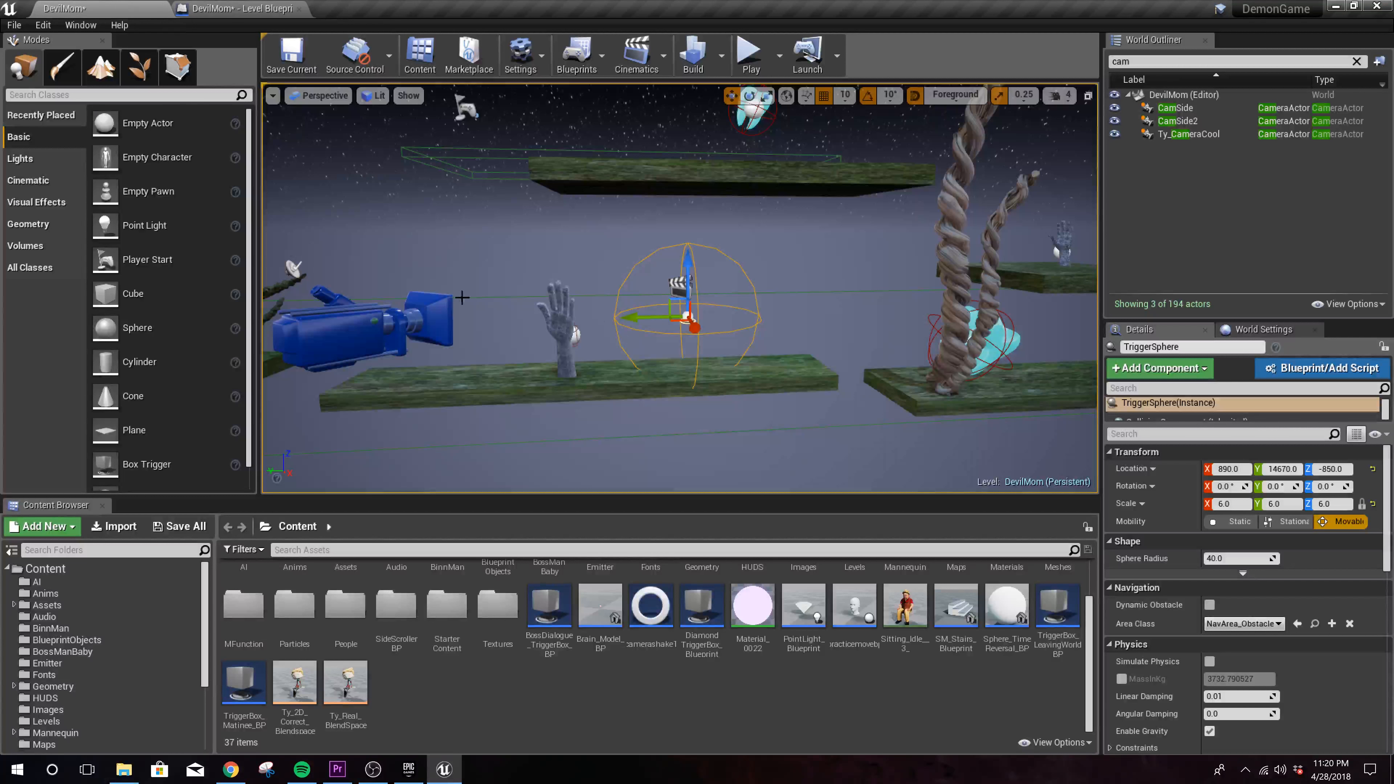
pyautogui.click(676, 285)
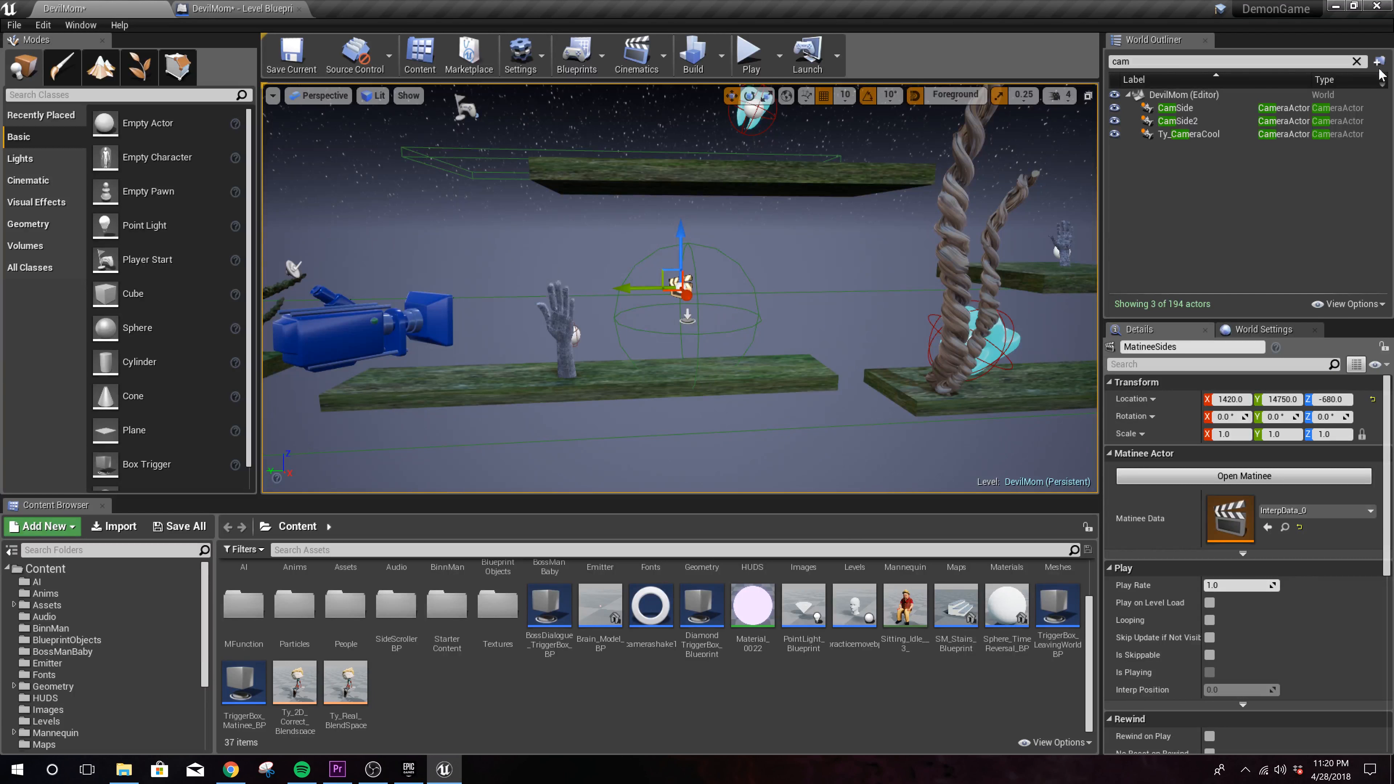
pyautogui.click(1356, 61)
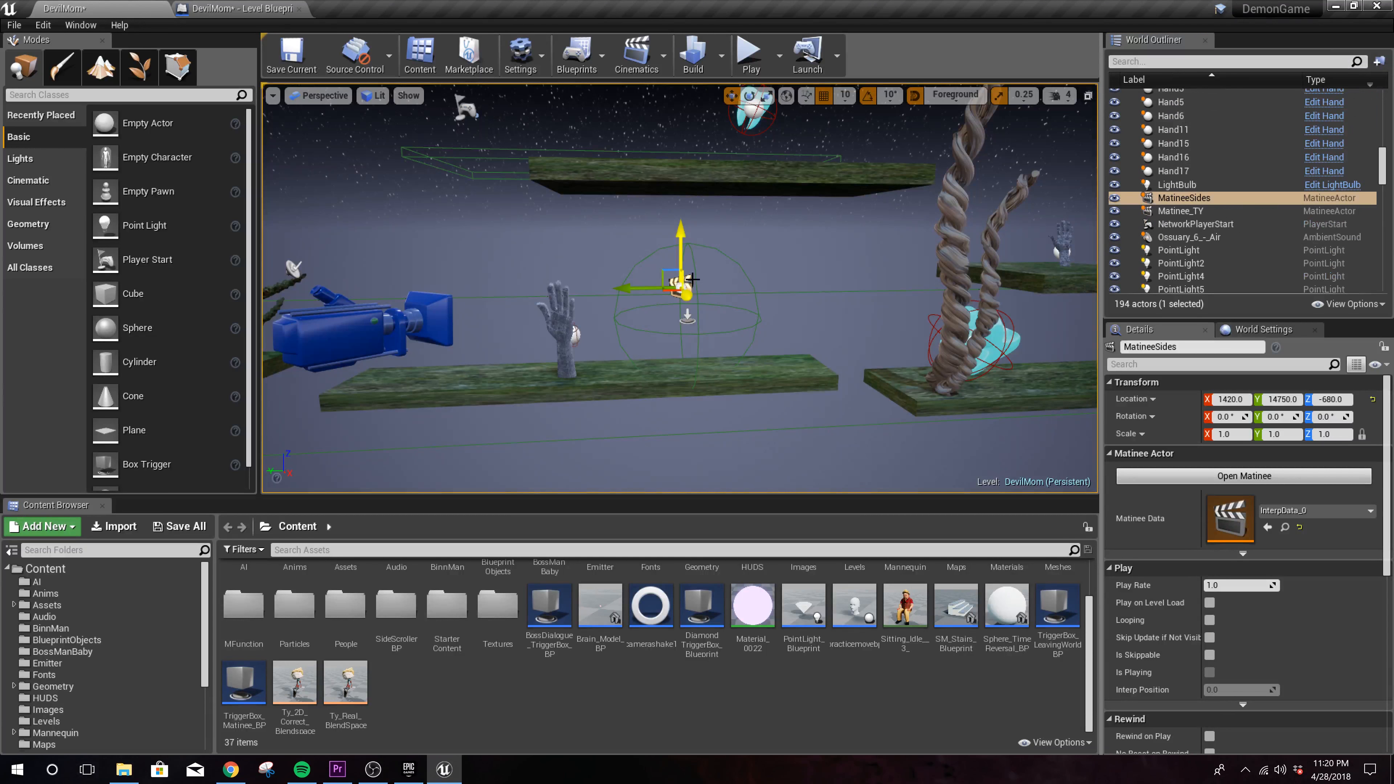
pyautogui.click(710, 282)
pyautogui.click(681, 285)
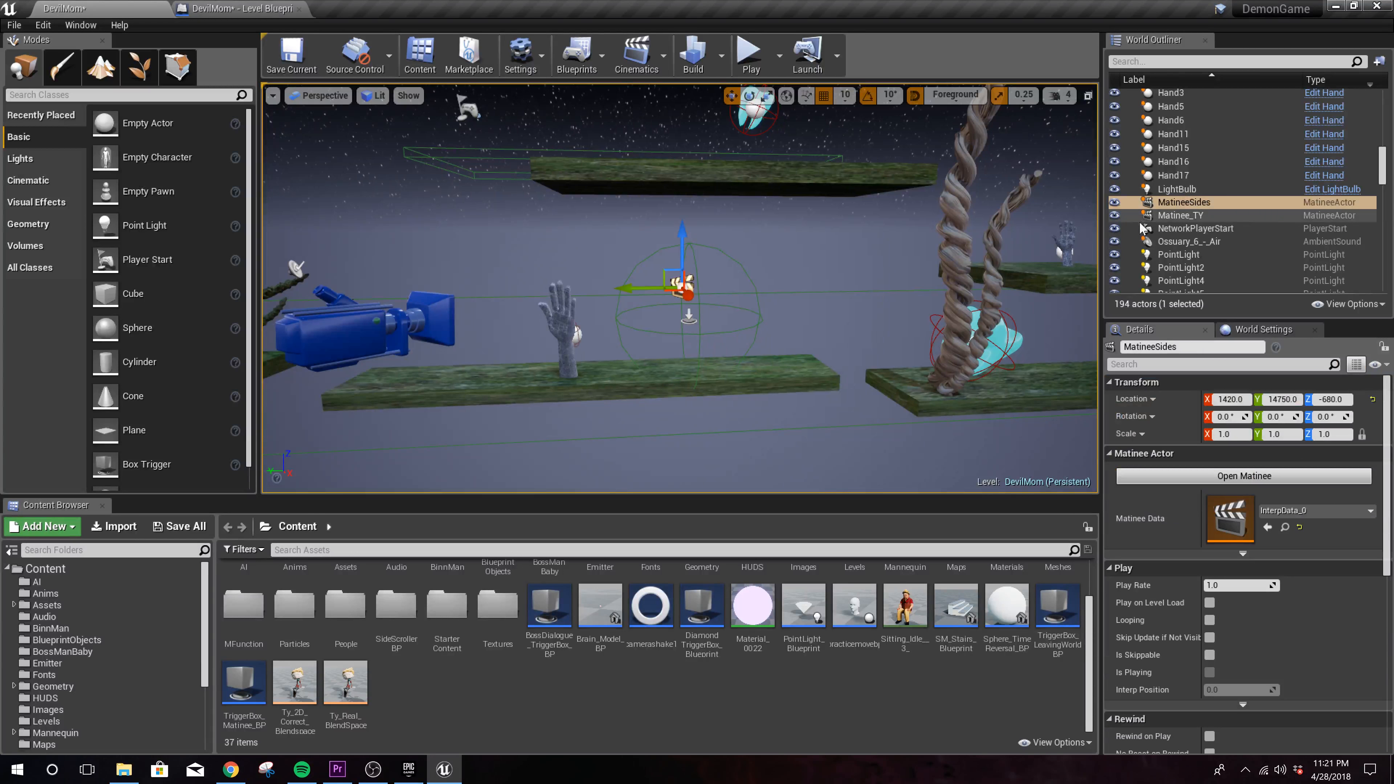
pyautogui.click(242, 8)
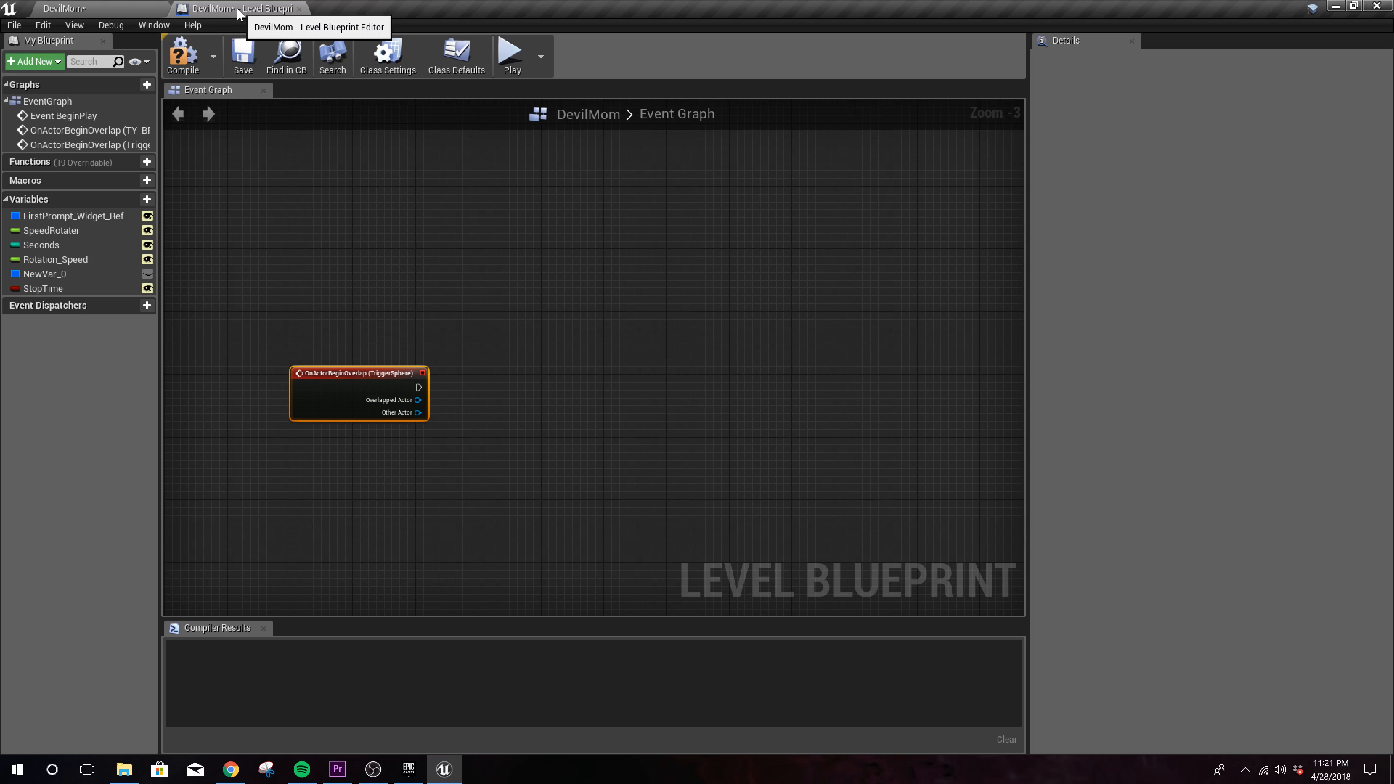
pyautogui.moveTo(419, 387); pyautogui.dragTo(521, 380)
pyautogui.write('pl')
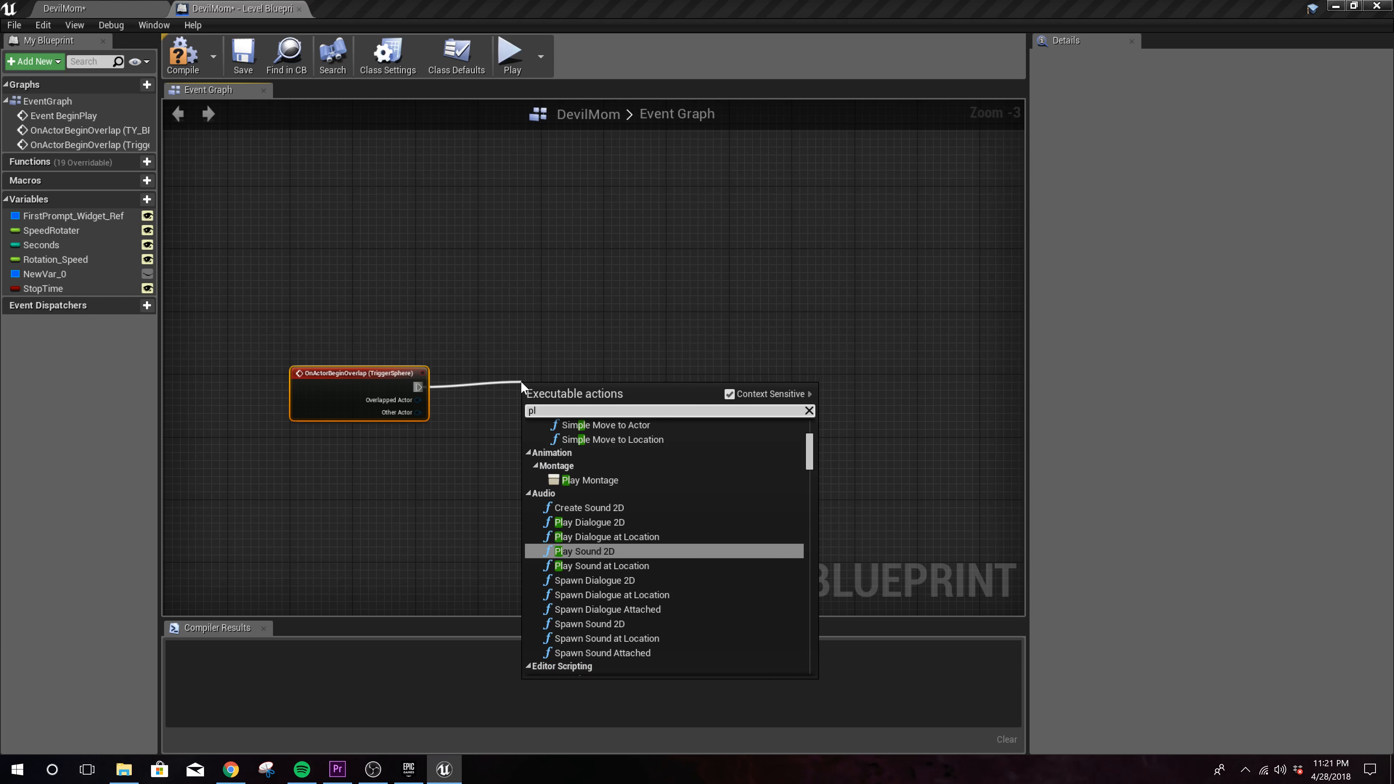
pyautogui.write('ay ')
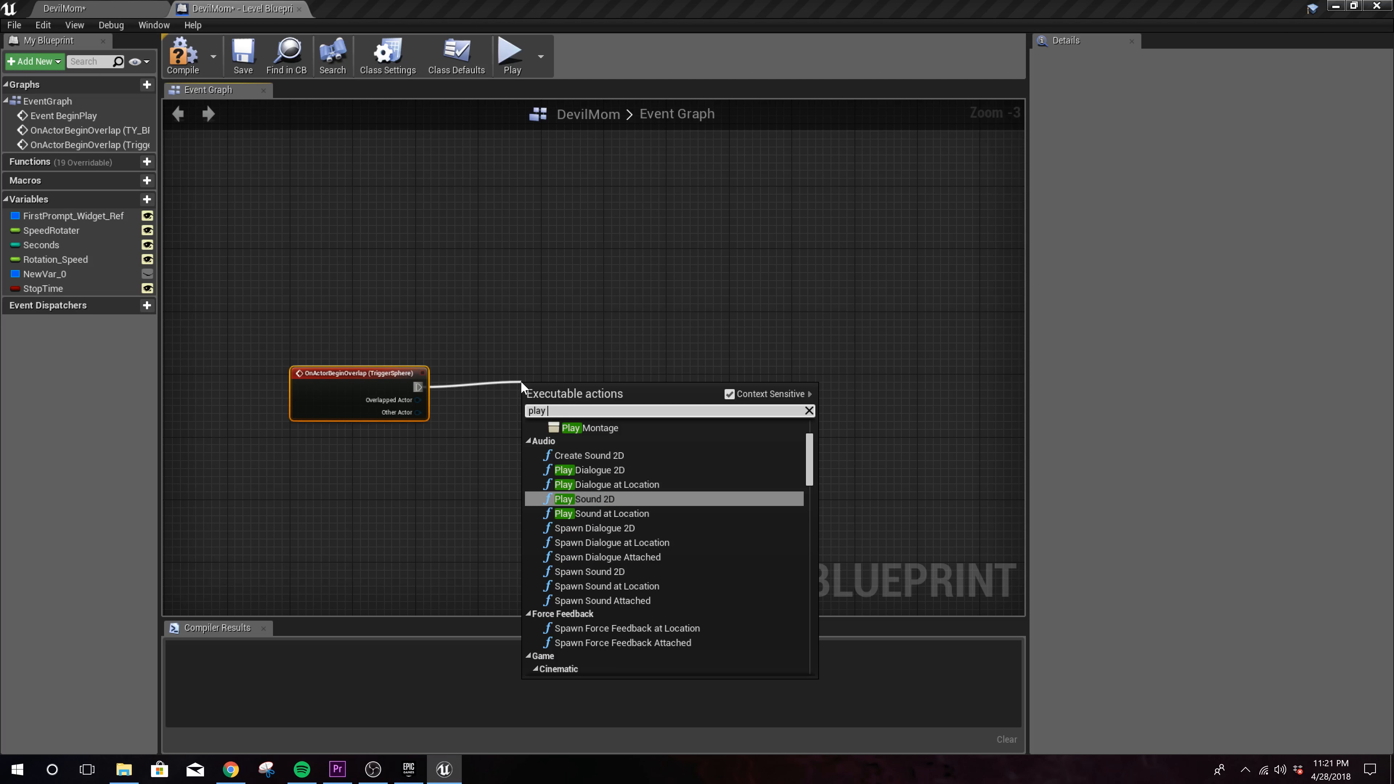
pyautogui.write('ma')
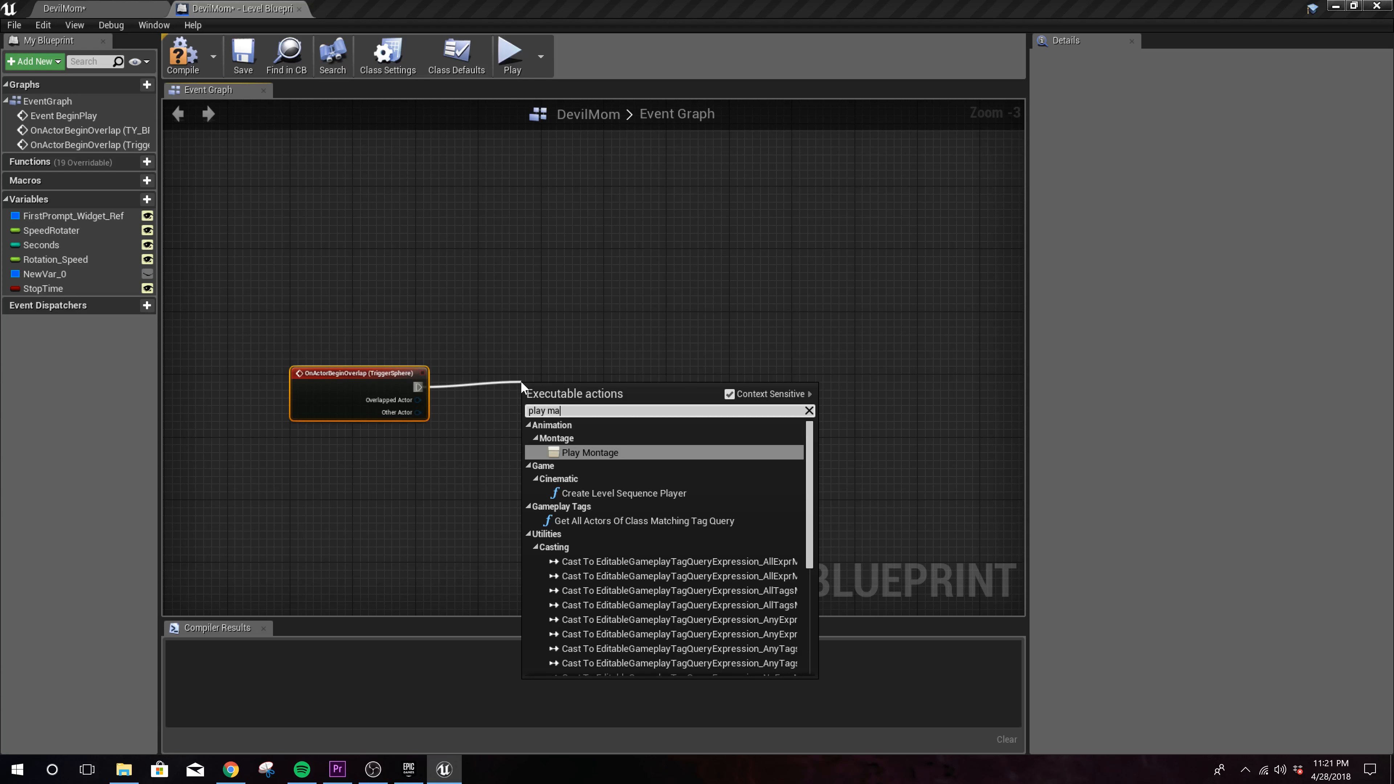
pyautogui.press('Escape')
pyautogui.click(501, 332)
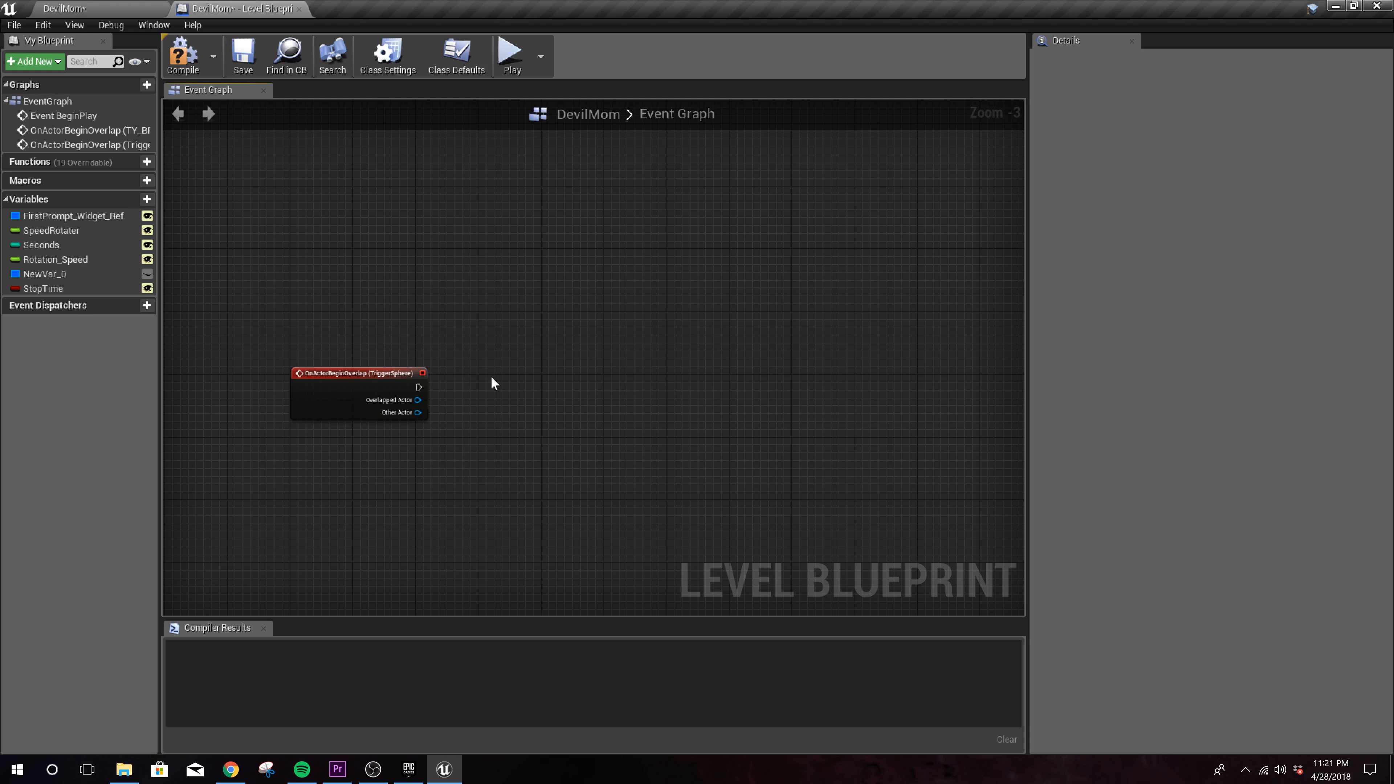
# Step: Add the cinematic Play function for MatineeSides to the graph and place it beside the TriggerSphere overlap event
pyautogui.rightClick(500, 394)
pyautogui.write('play')
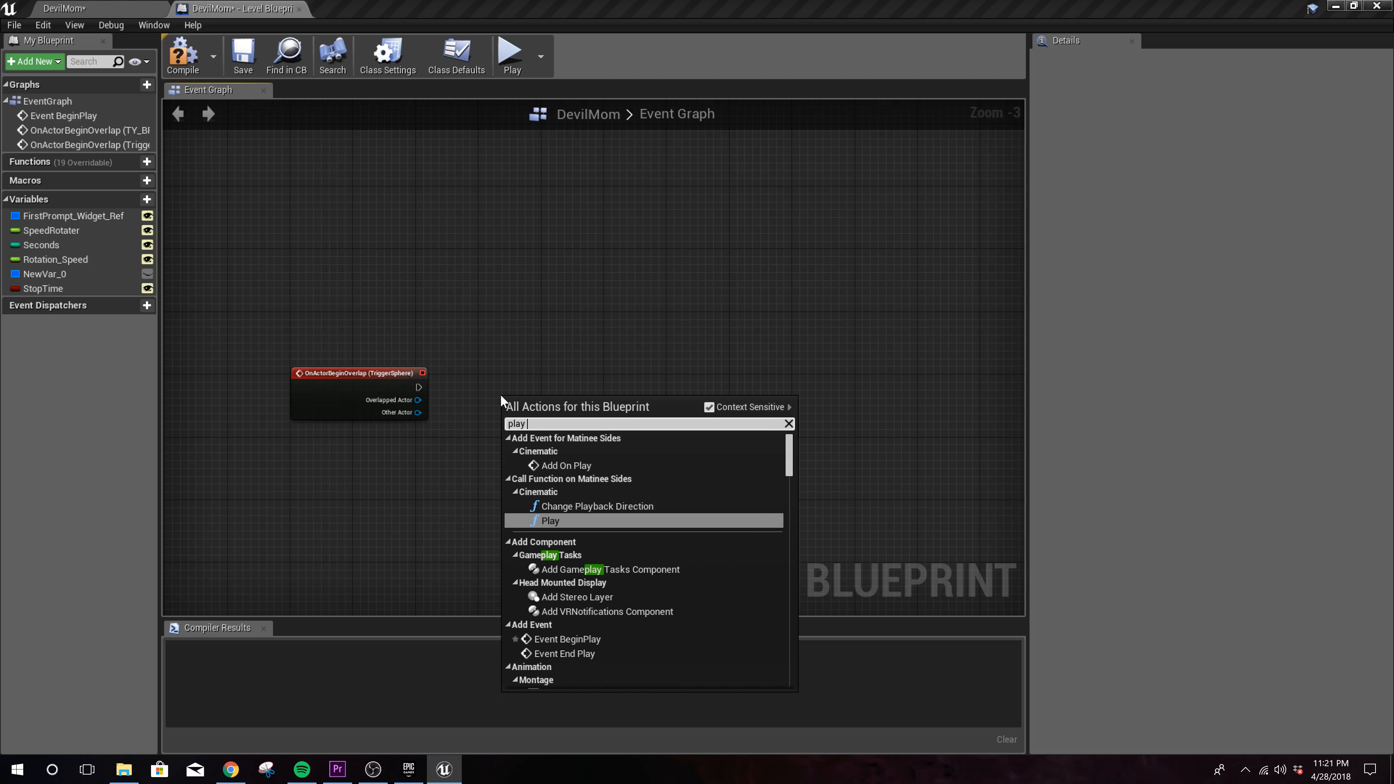
pyautogui.press('BackSpace')
pyautogui.press('BackSpace')
pyautogui.press('BackSpace')
pyautogui.press('BackSpace')
pyautogui.press('BackSpace')
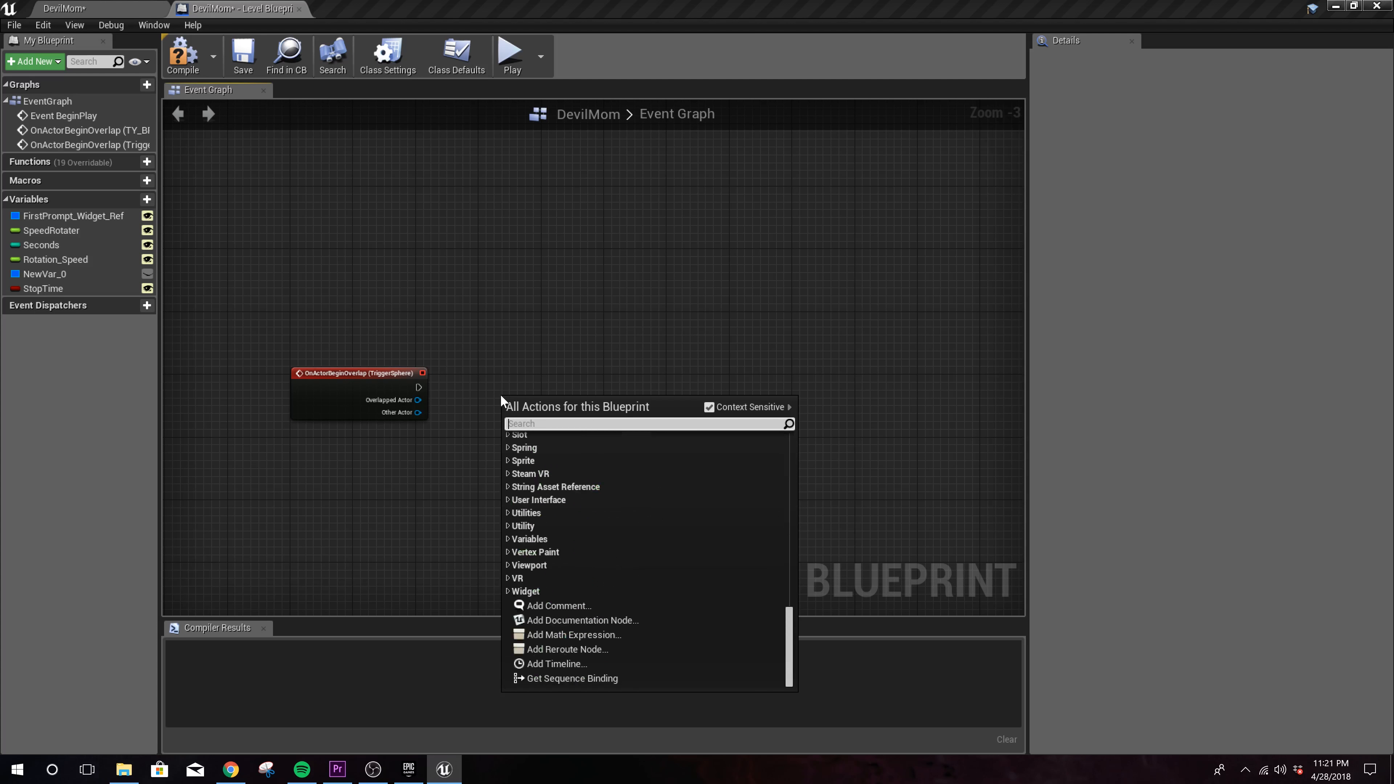
pyautogui.write('cin')
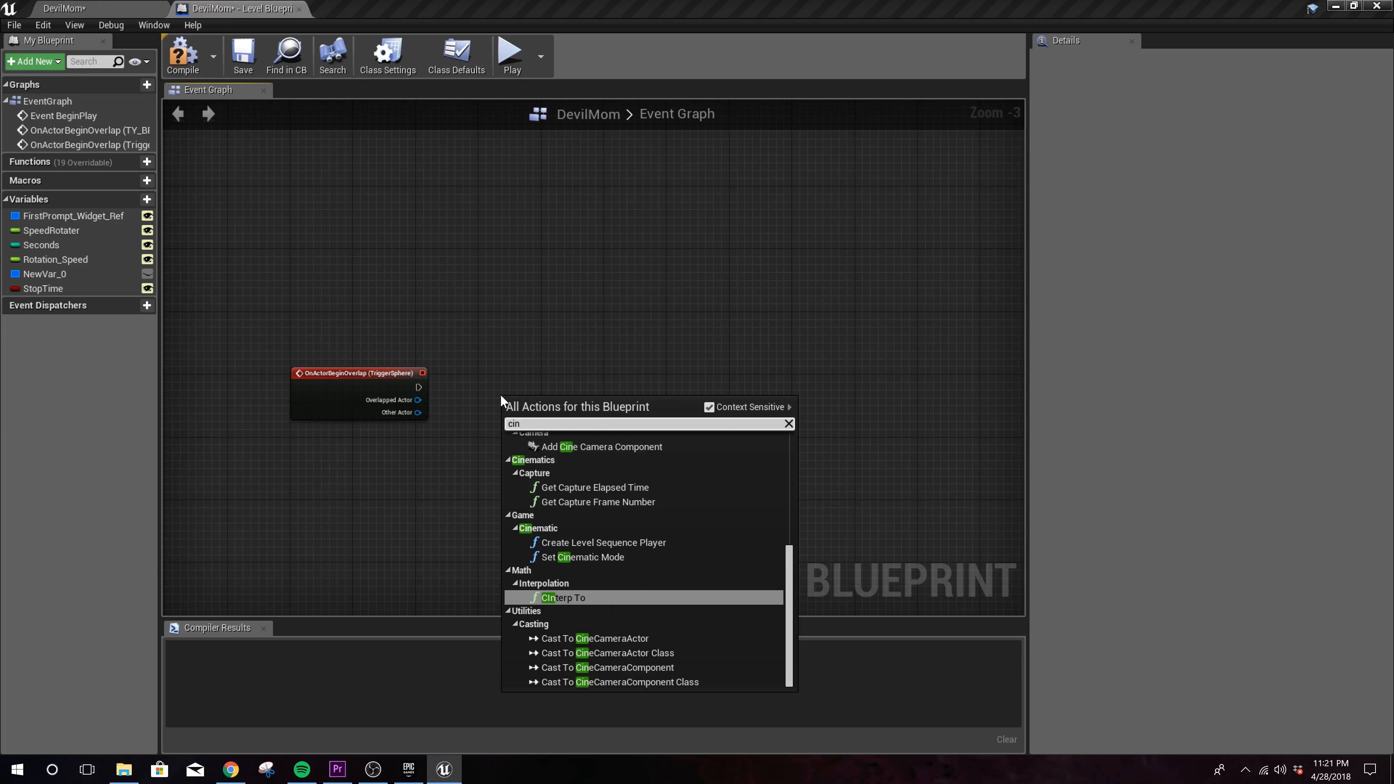
pyautogui.write('ema')
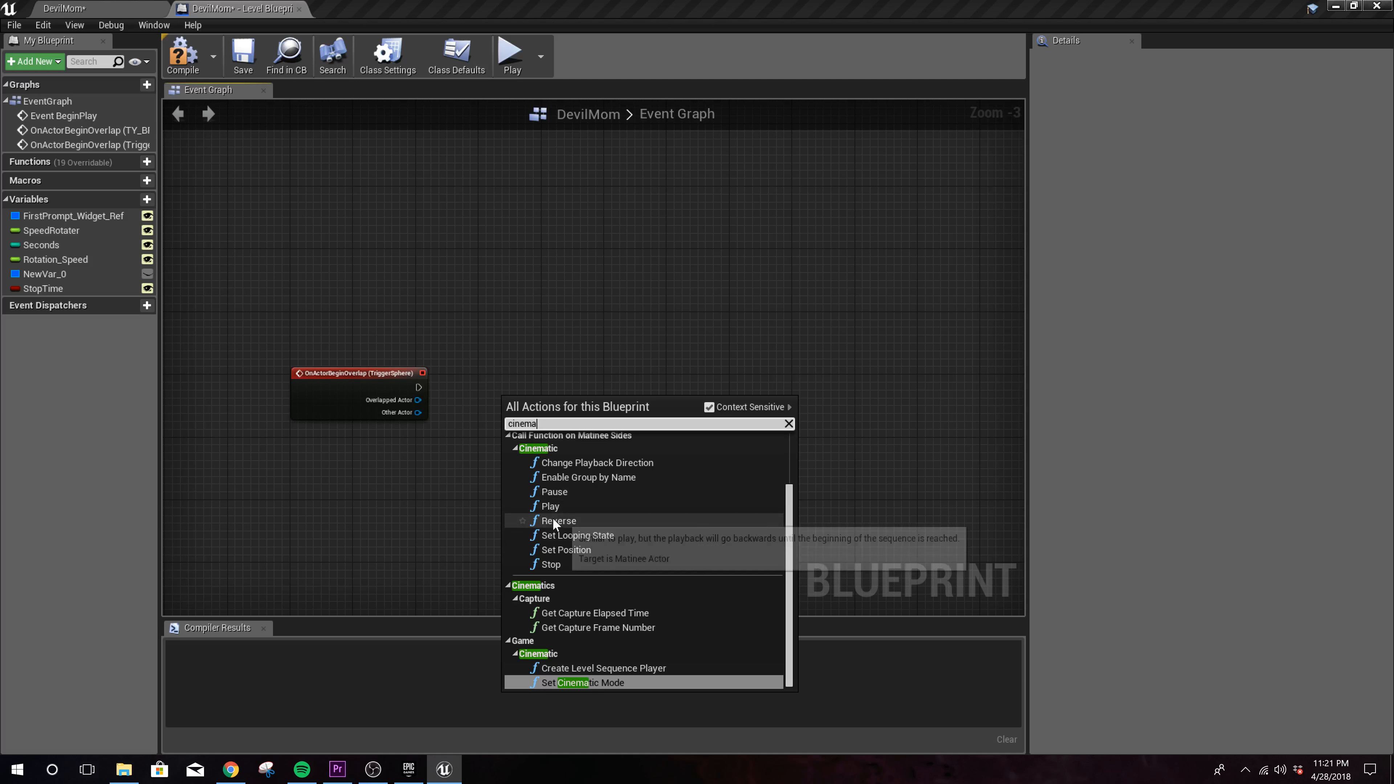
pyautogui.click(551, 506)
pyautogui.moveTo(562, 420); pyautogui.dragTo(540, 369)
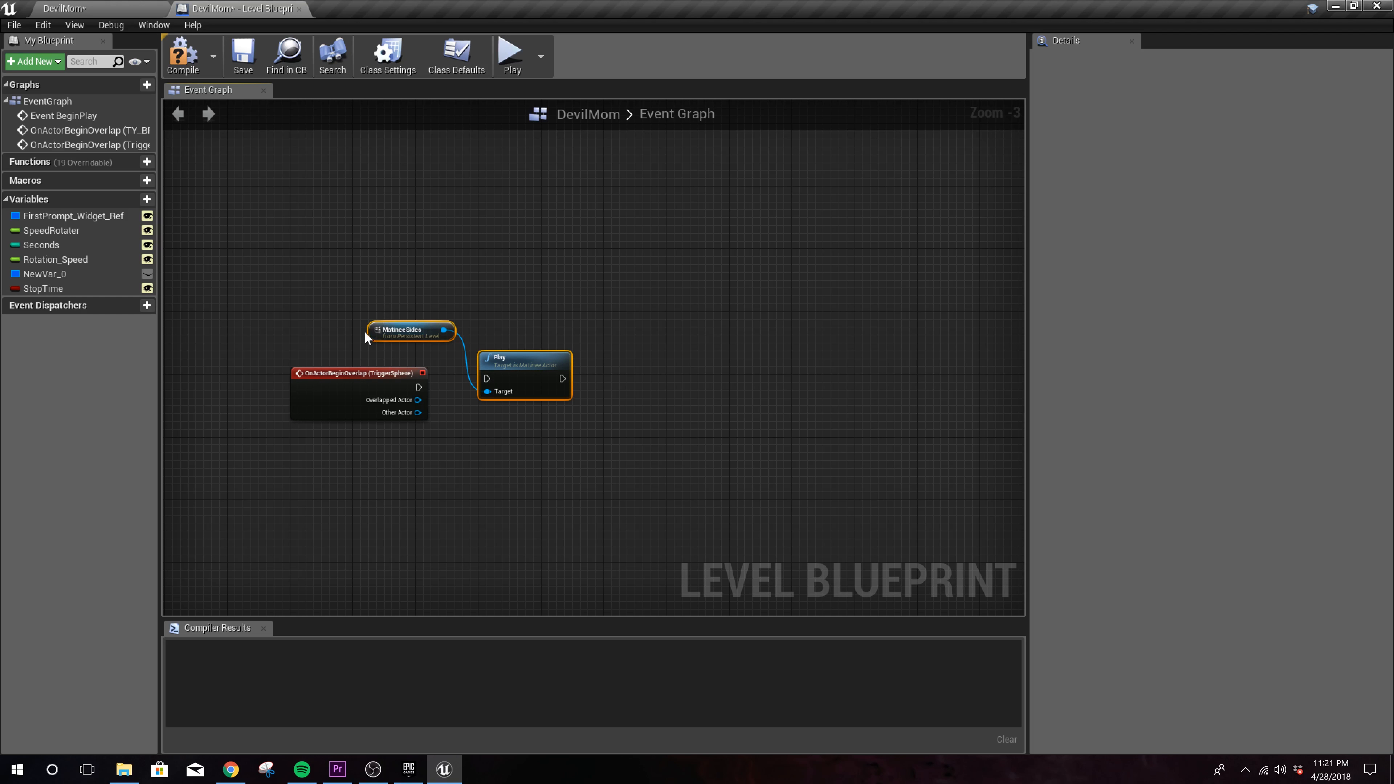
pyautogui.click(503, 308)
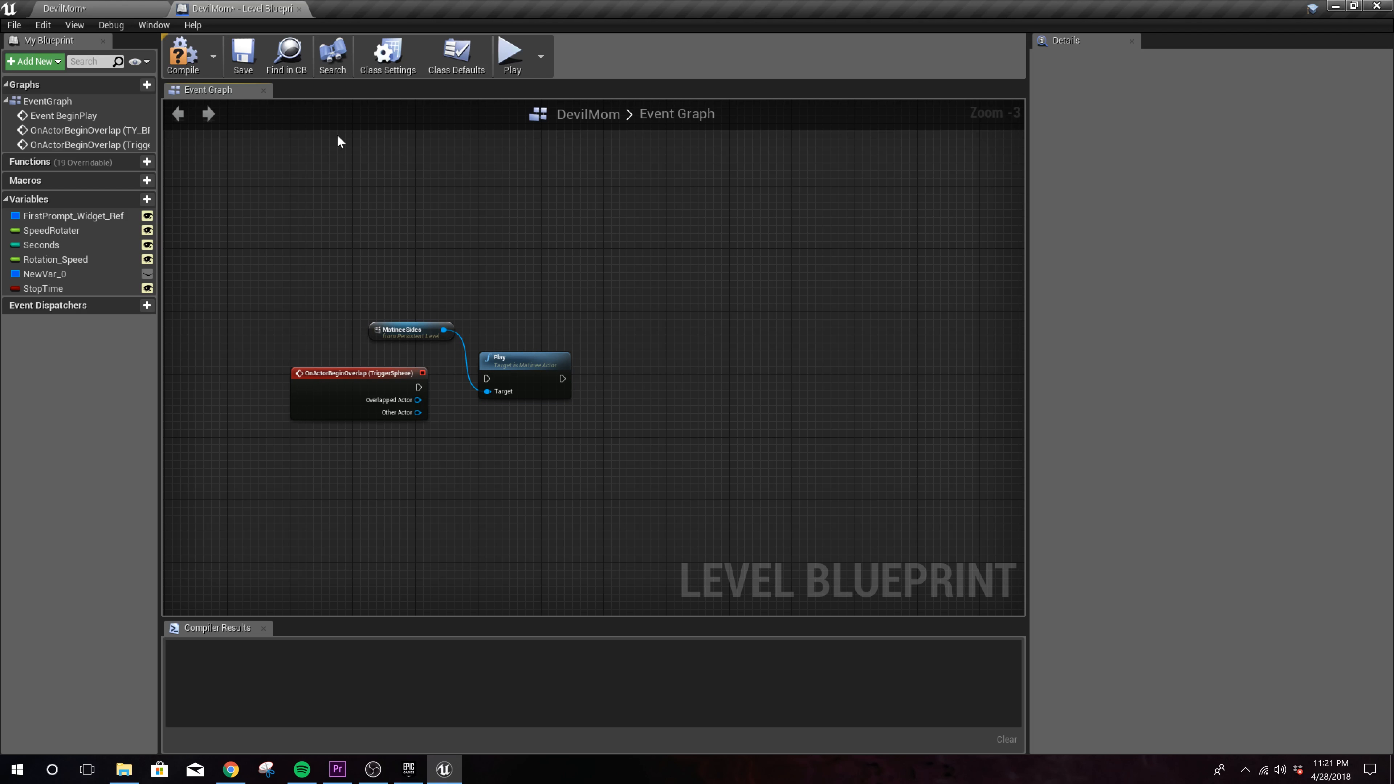
pyautogui.moveTo(235, 4); pyautogui.dragTo(869, 201)
pyautogui.moveTo(979, 206); pyautogui.dragTo(465, 165)
pyautogui.moveTo(1184, 202); pyautogui.dragTo(531, 288)
pyautogui.moveTo(349, 161); pyautogui.dragTo(240, 12)
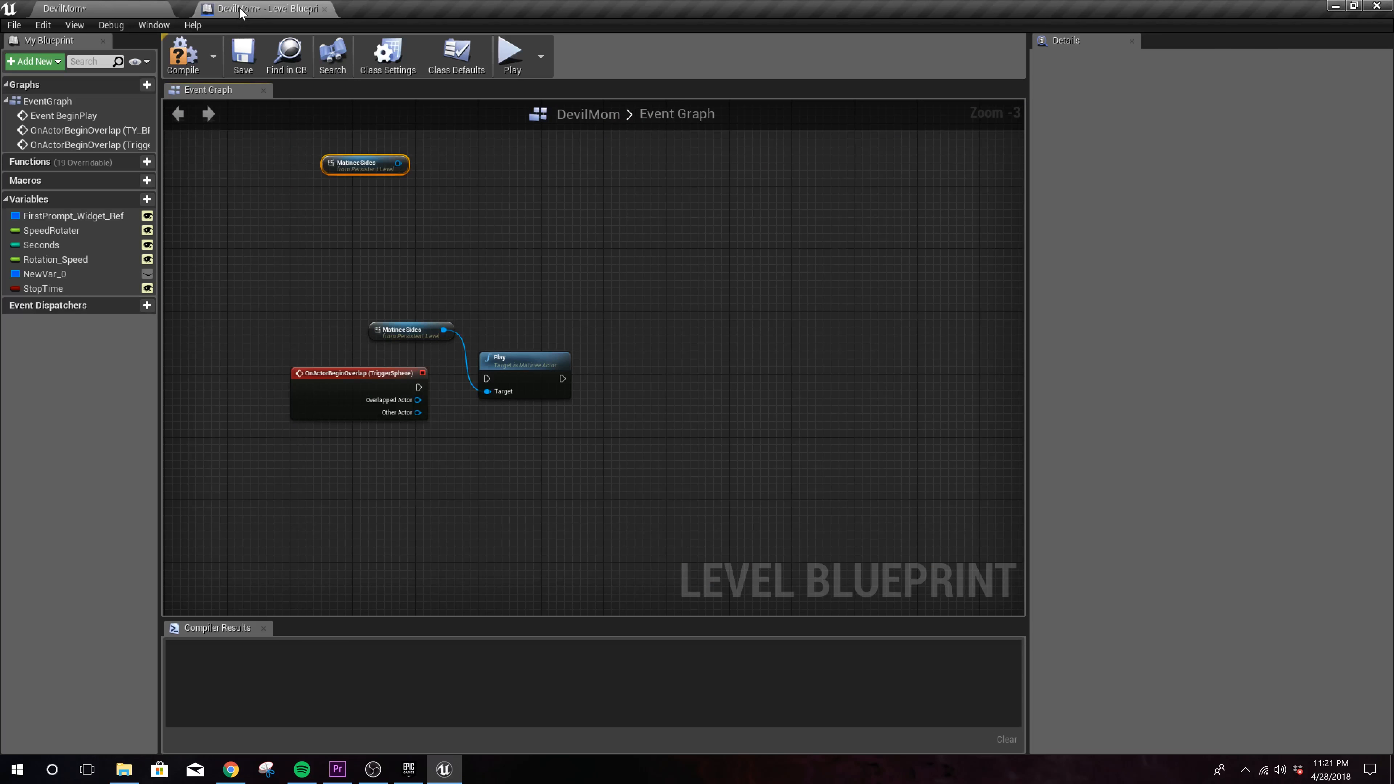
pyautogui.moveTo(365, 165); pyautogui.dragTo(419, 282)
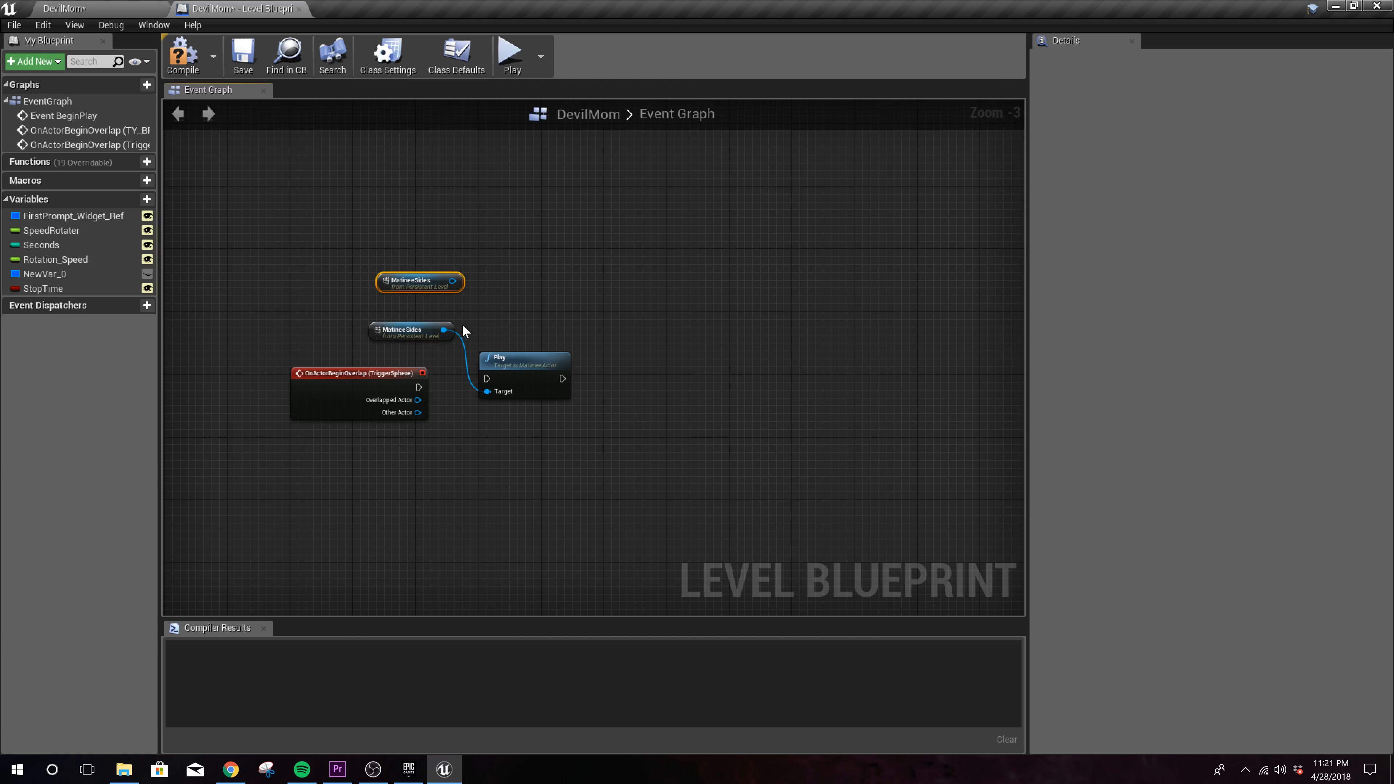
pyautogui.press('Delete')
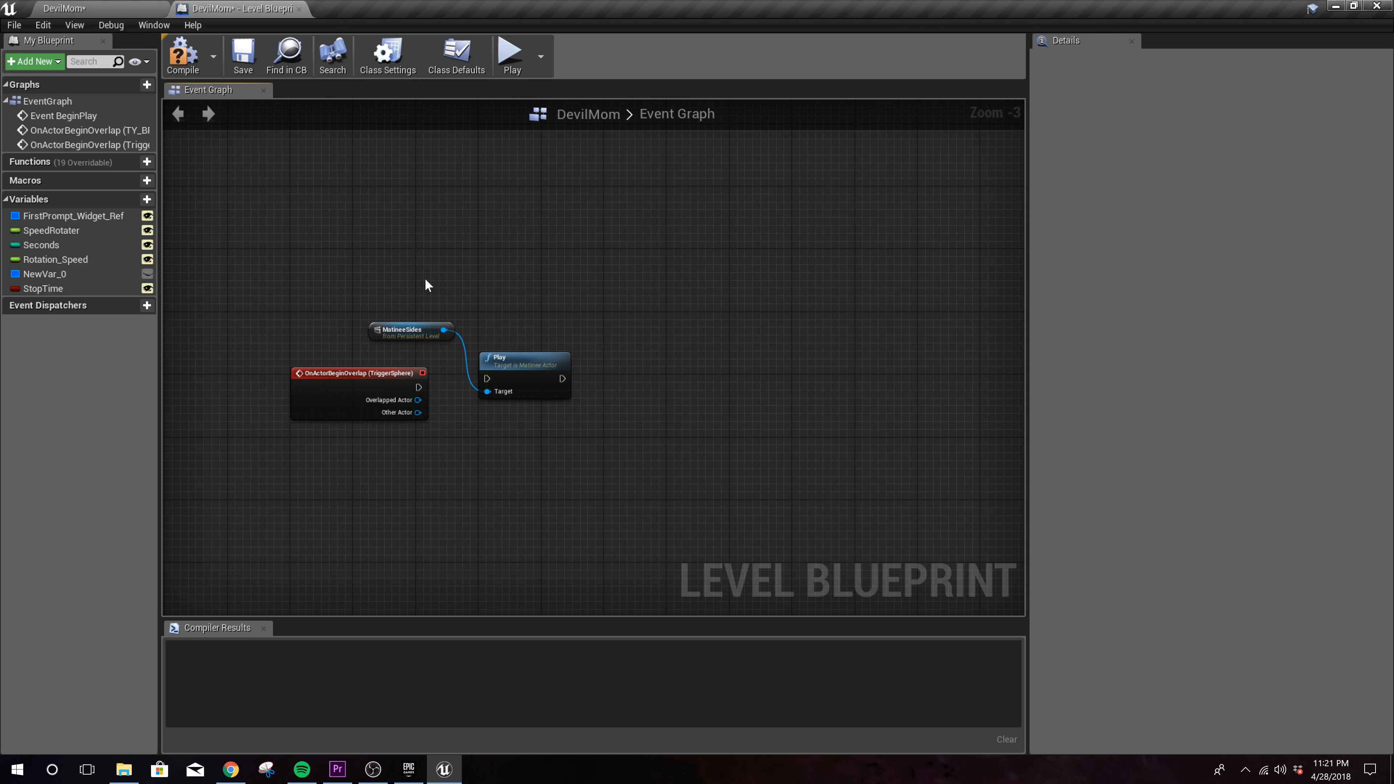
# Step: Connect the TriggerSphere overlap event to the Play node's execution input, and compile and save the Level Blueprint
pyautogui.moveTo(414, 389); pyautogui.dragTo(486, 379)
pyautogui.moveTo(374, 385); pyautogui.dragTo(388, 377)
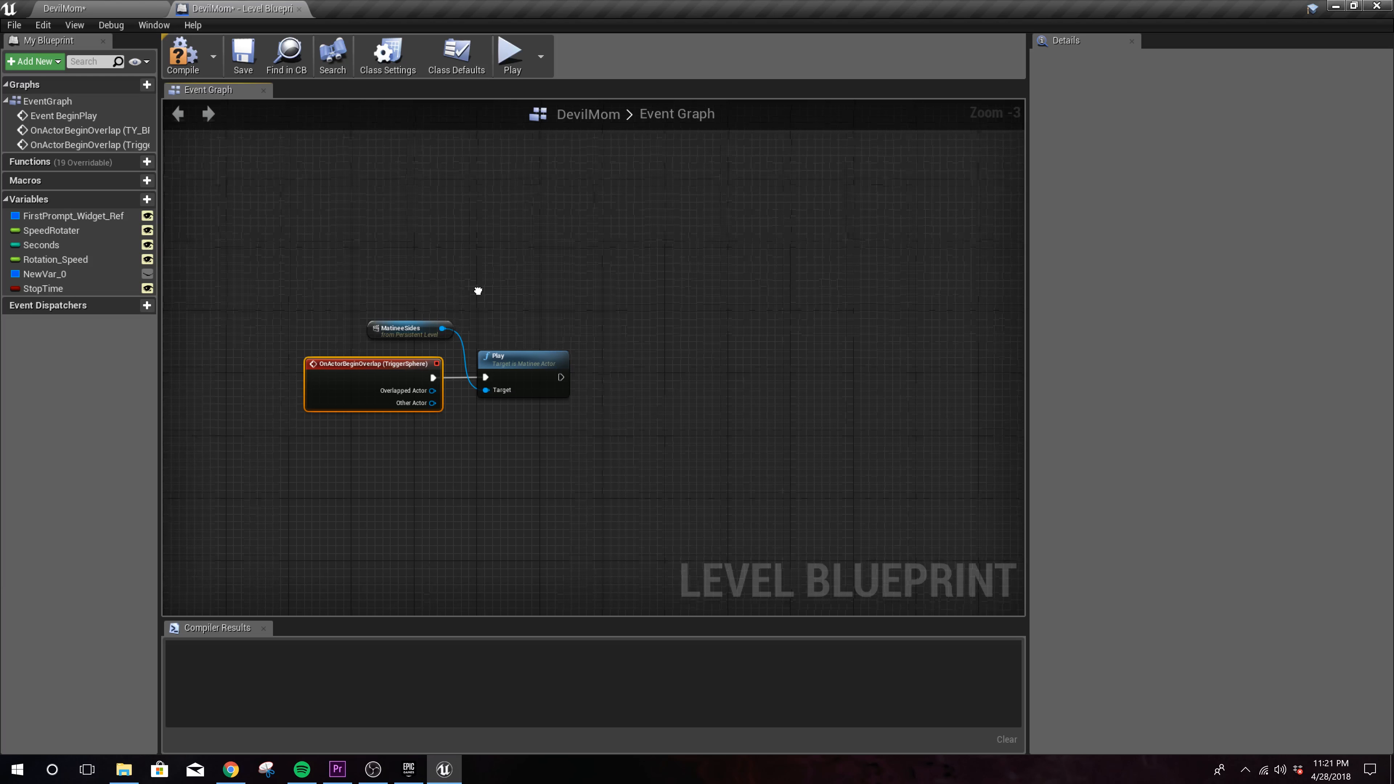
pyautogui.moveTo(475, 290); pyautogui.dragTo(443, 312, button='right')
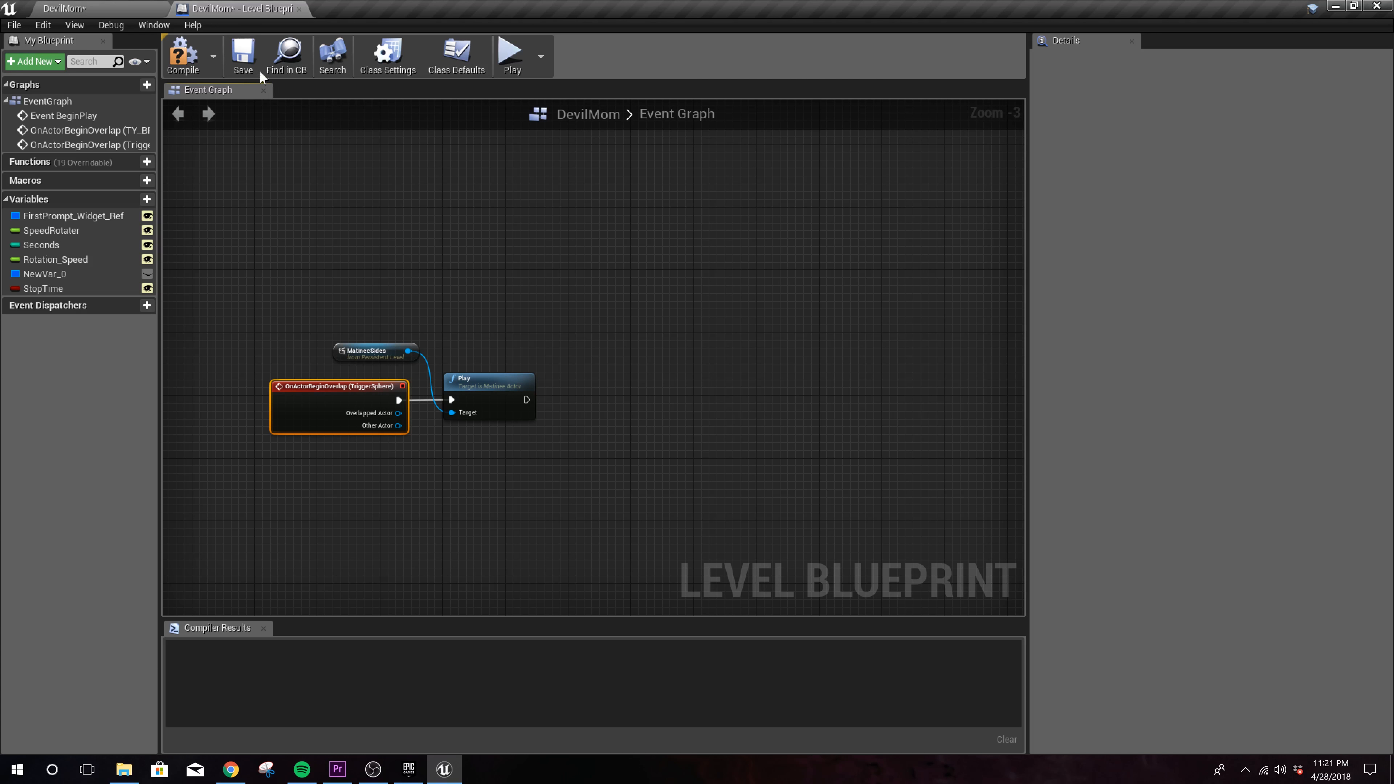
pyautogui.click(182, 55)
pyautogui.click(243, 54)
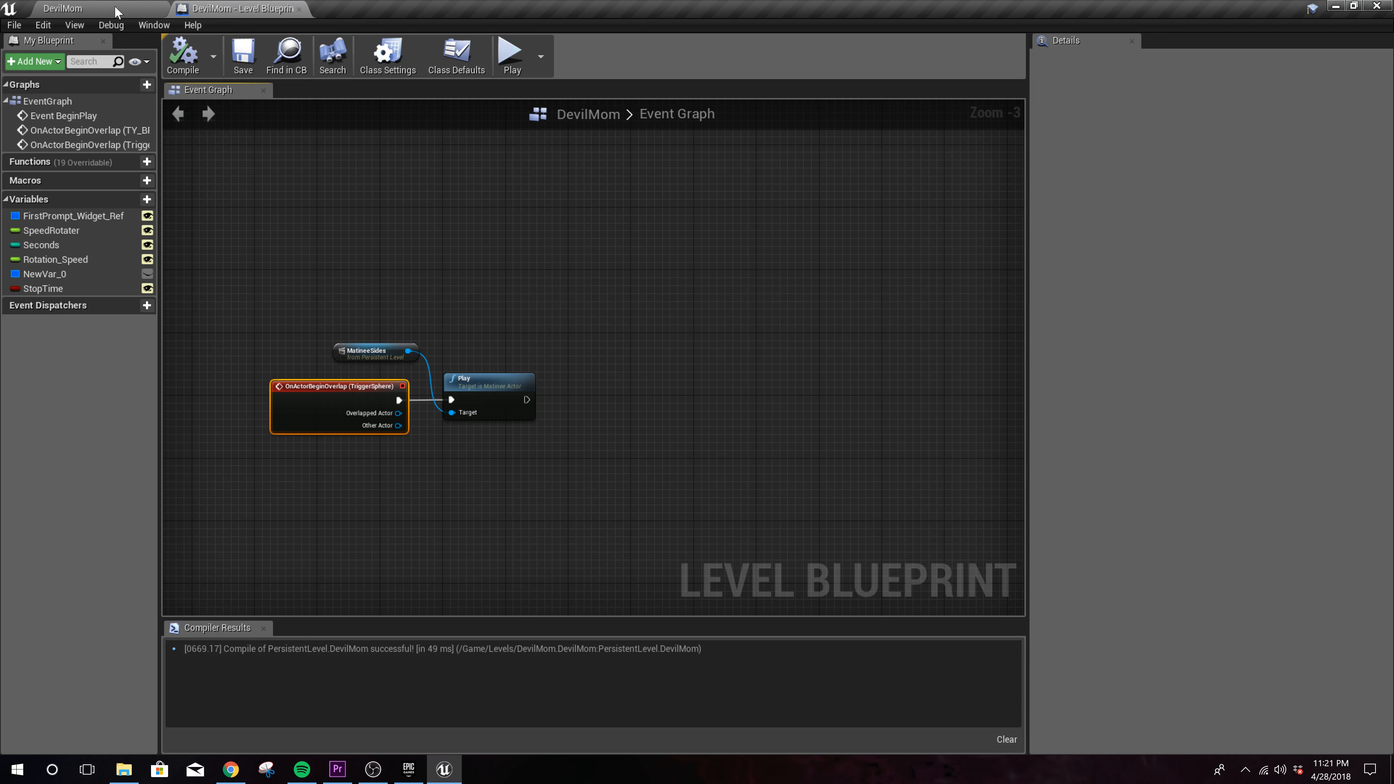
# Step: Play-test the level with Play on Level Load enabled for the MatineeSides actor, and turn the option off again
pyautogui.click(115, 10)
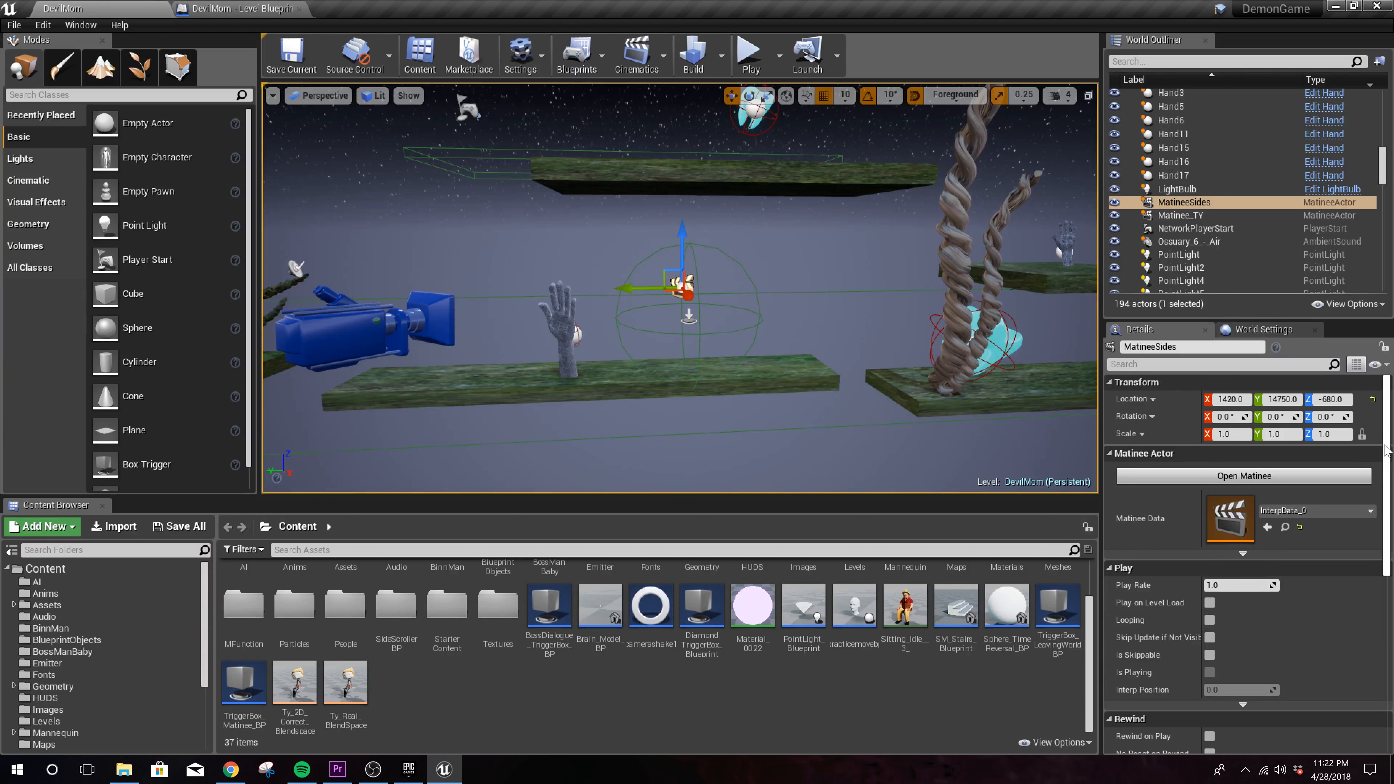
pyautogui.scroll(-3, 1278, 532)
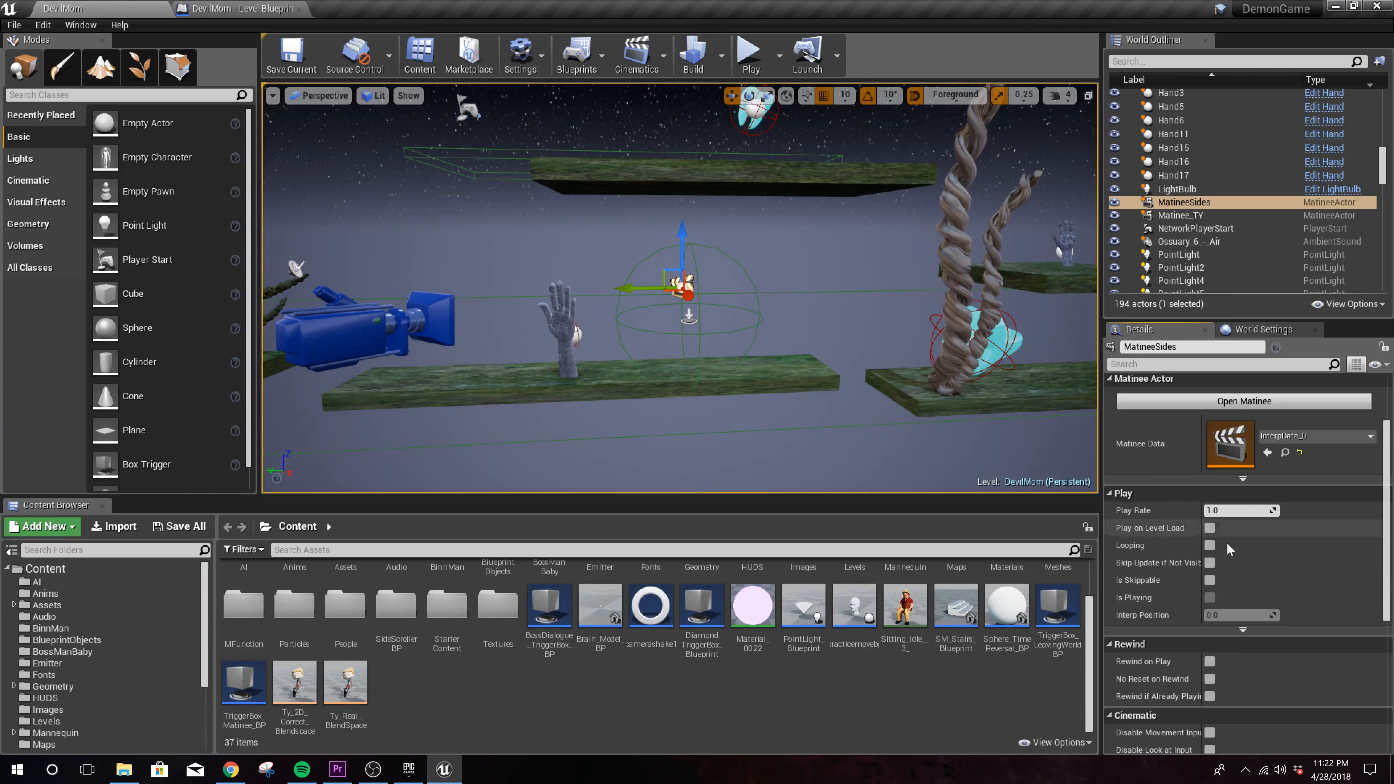
pyautogui.click(1209, 528)
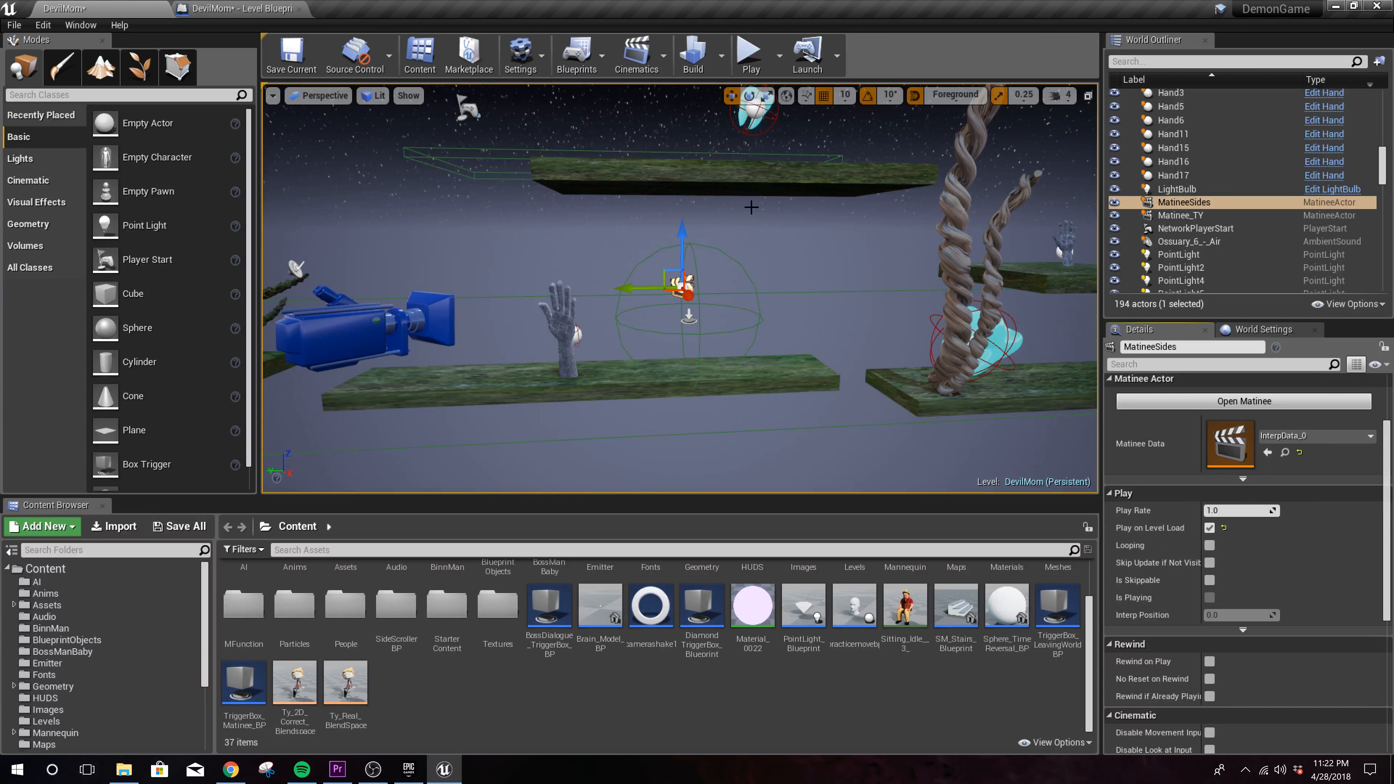
pyautogui.click(740, 55)
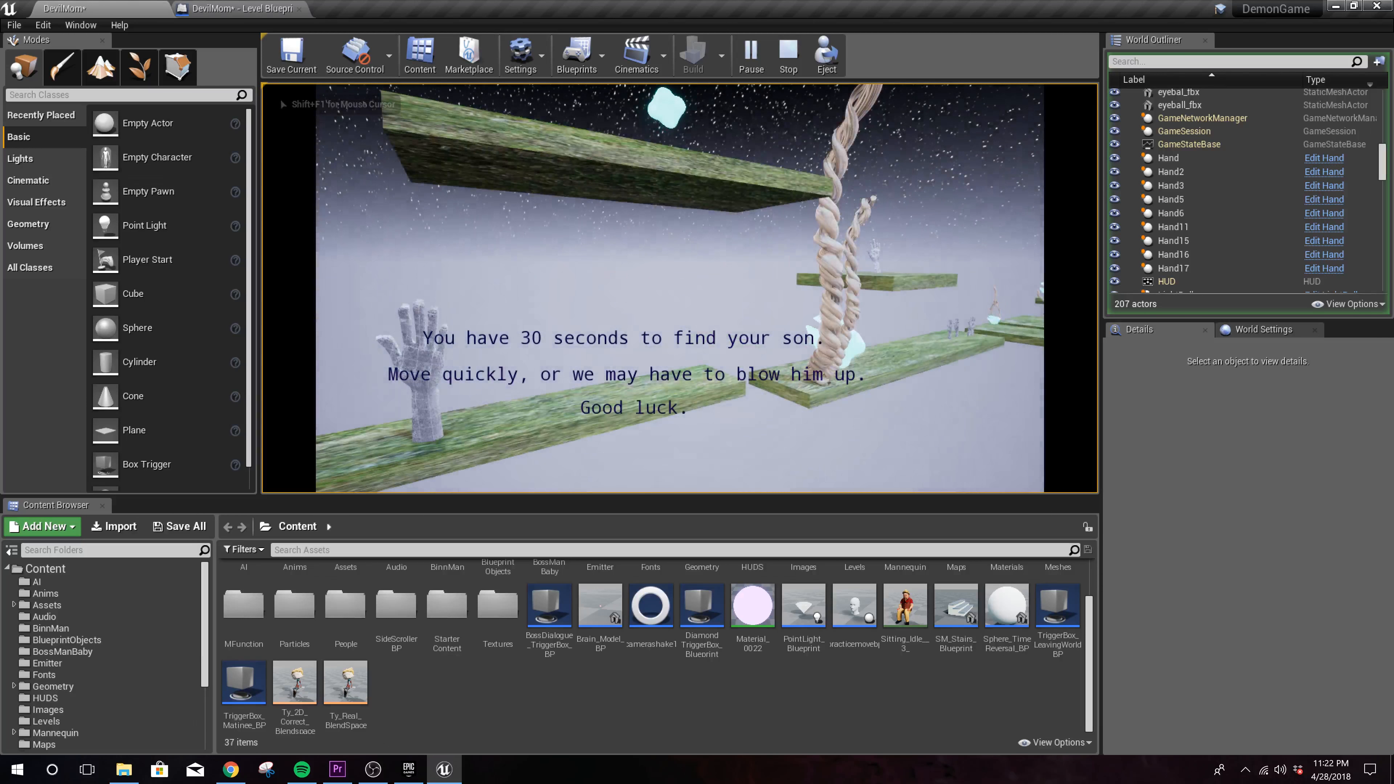
pyautogui.press('Escape')
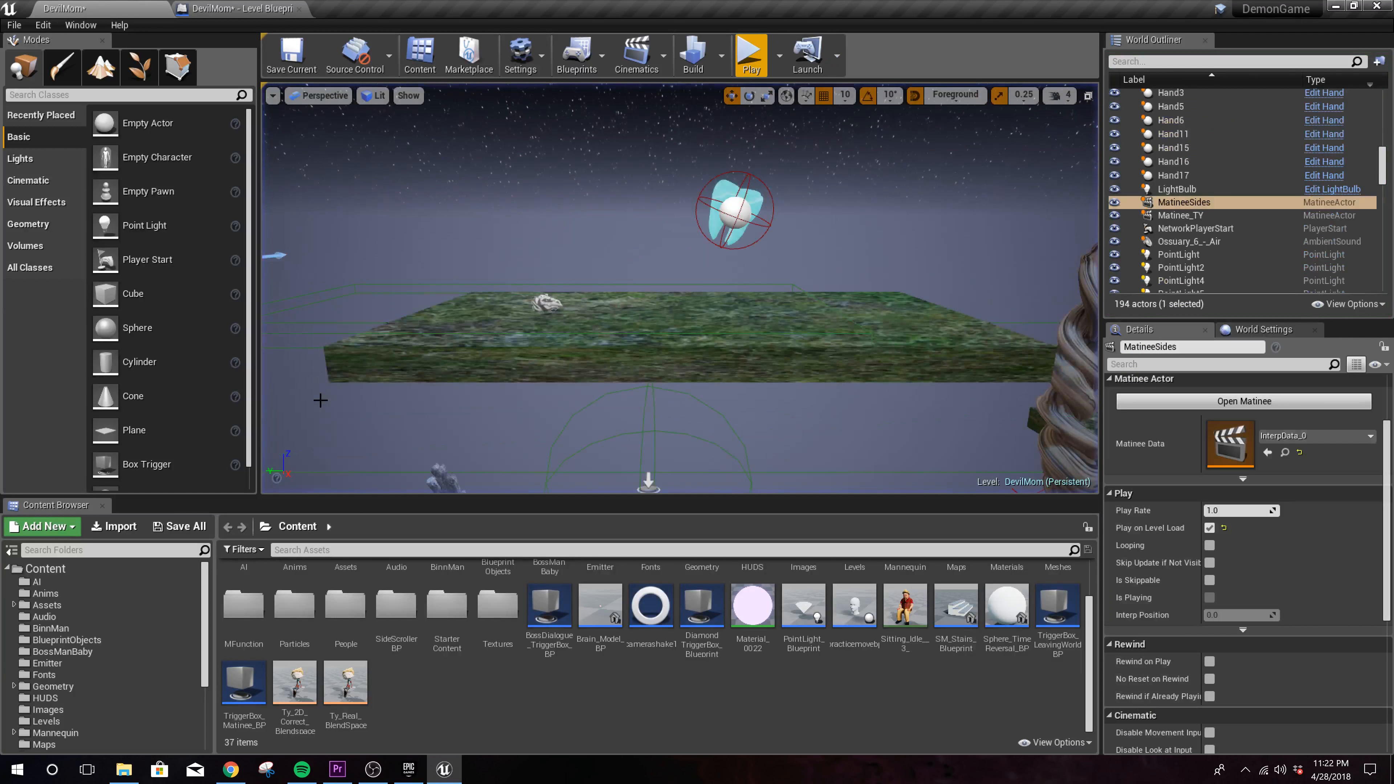
pyautogui.click(1209, 527)
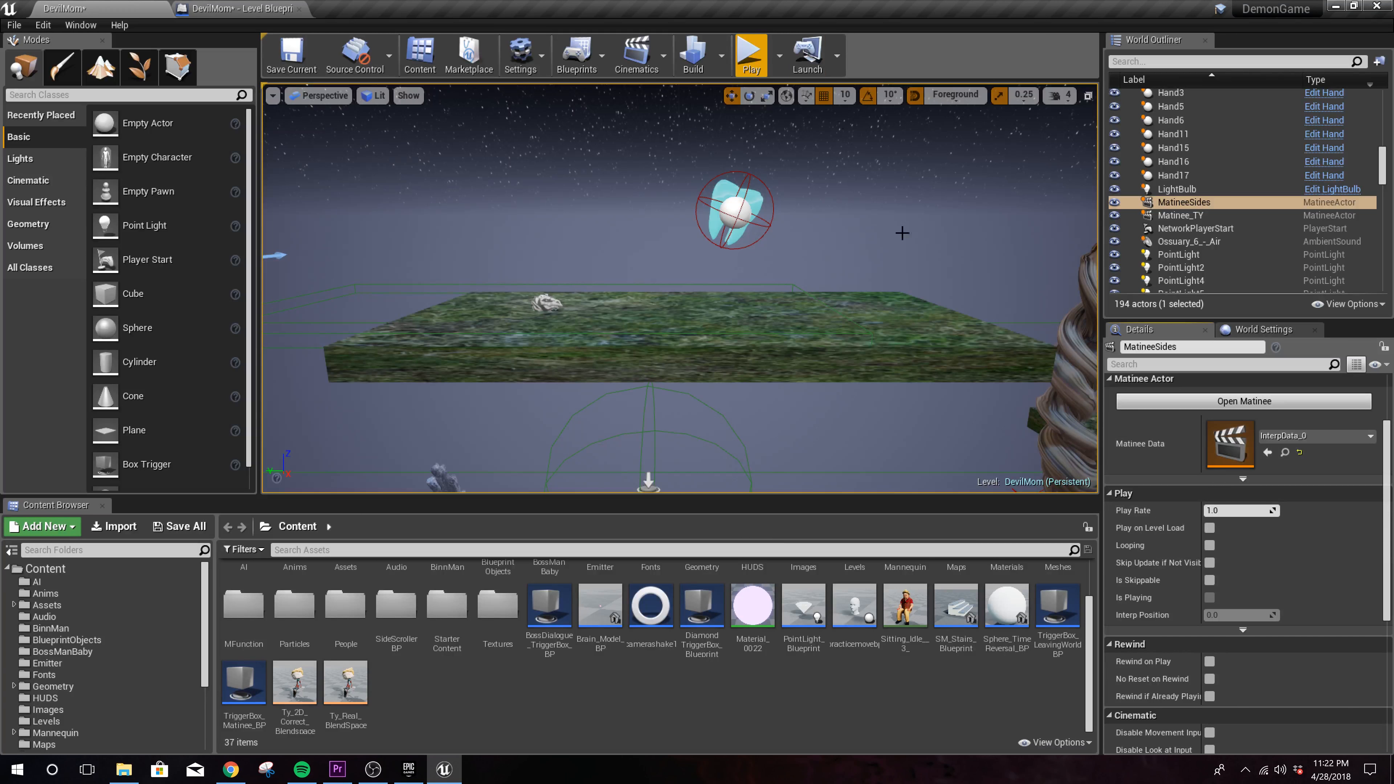
# Step: Play-test the level by running the character in and out of the TriggerSphere to check the overlap-driven MatineeSides cinematic
pyautogui.click(751, 55)
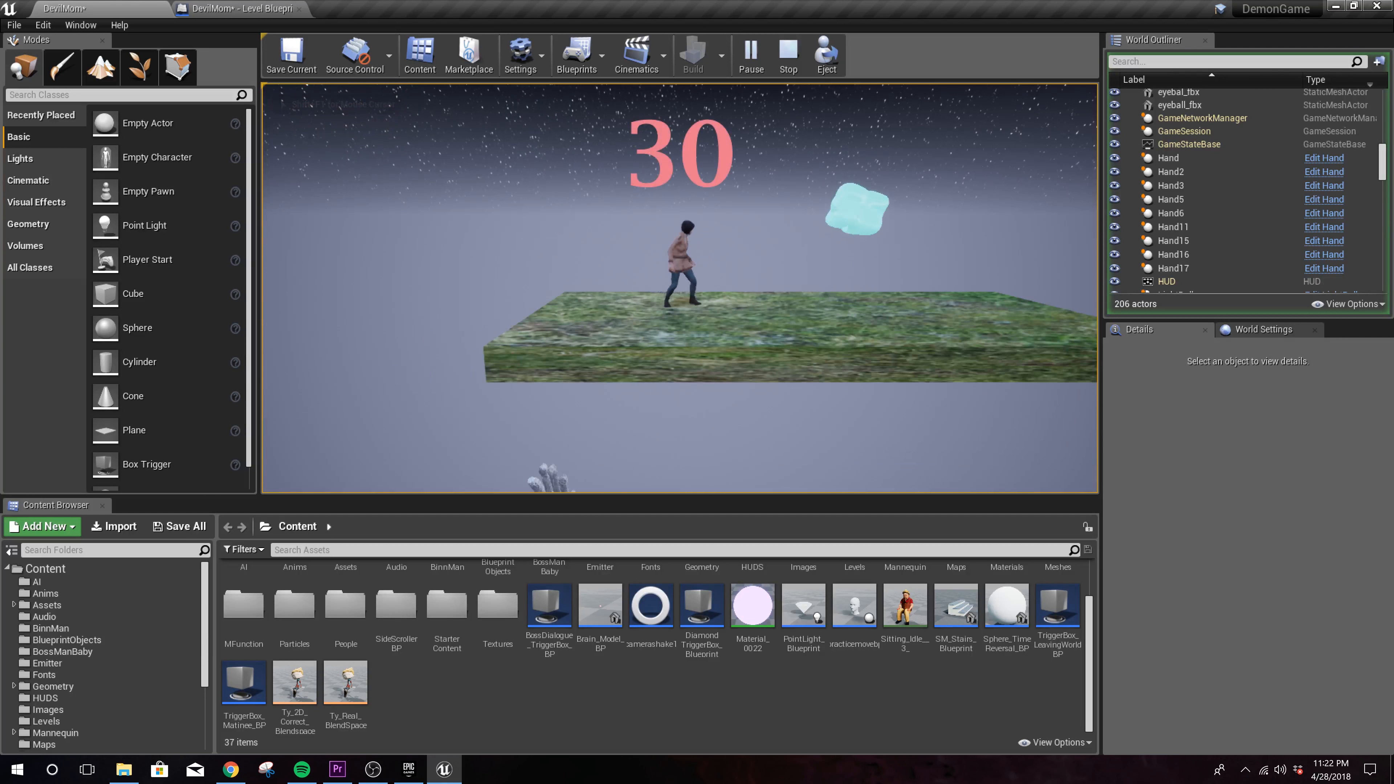
pyautogui.press('d')
pyautogui.press('a')
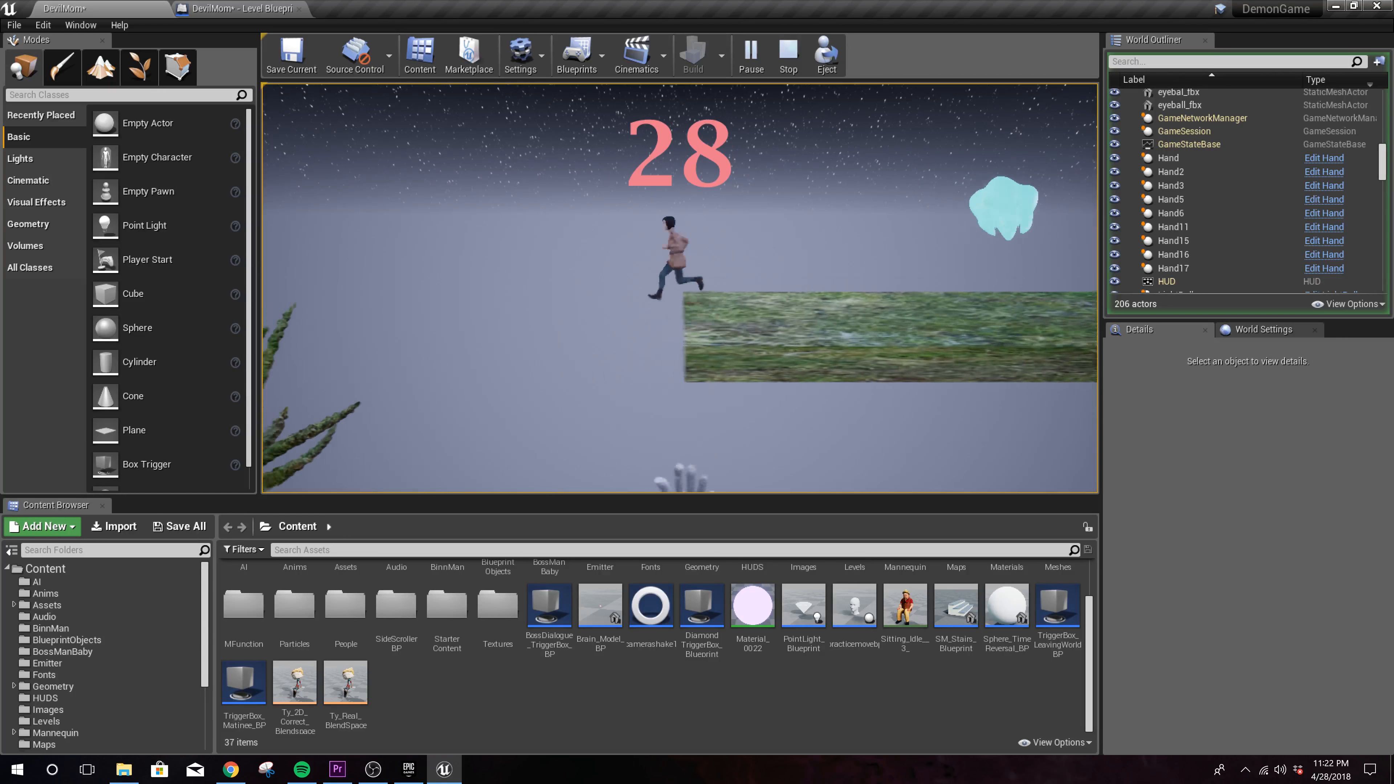
pyautogui.press('d')
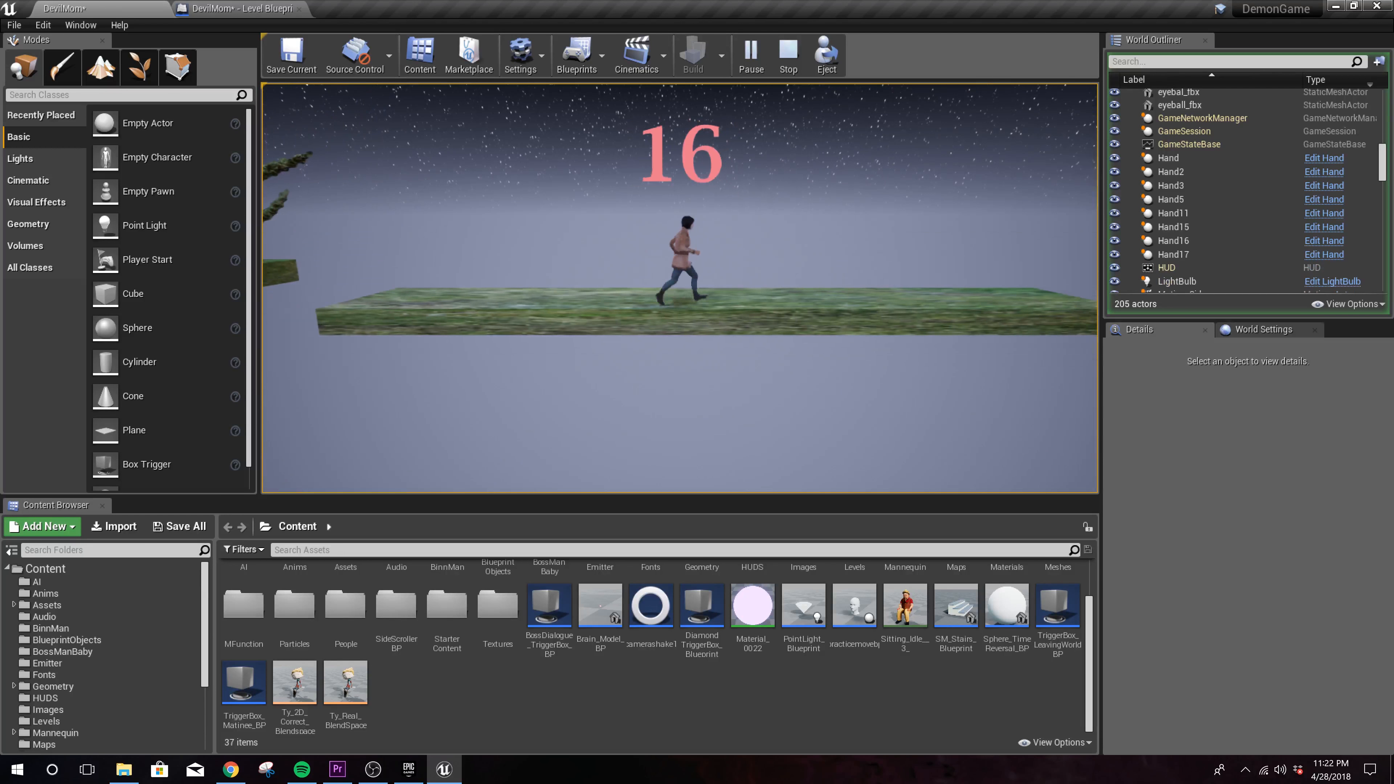
pyautogui.press('d')
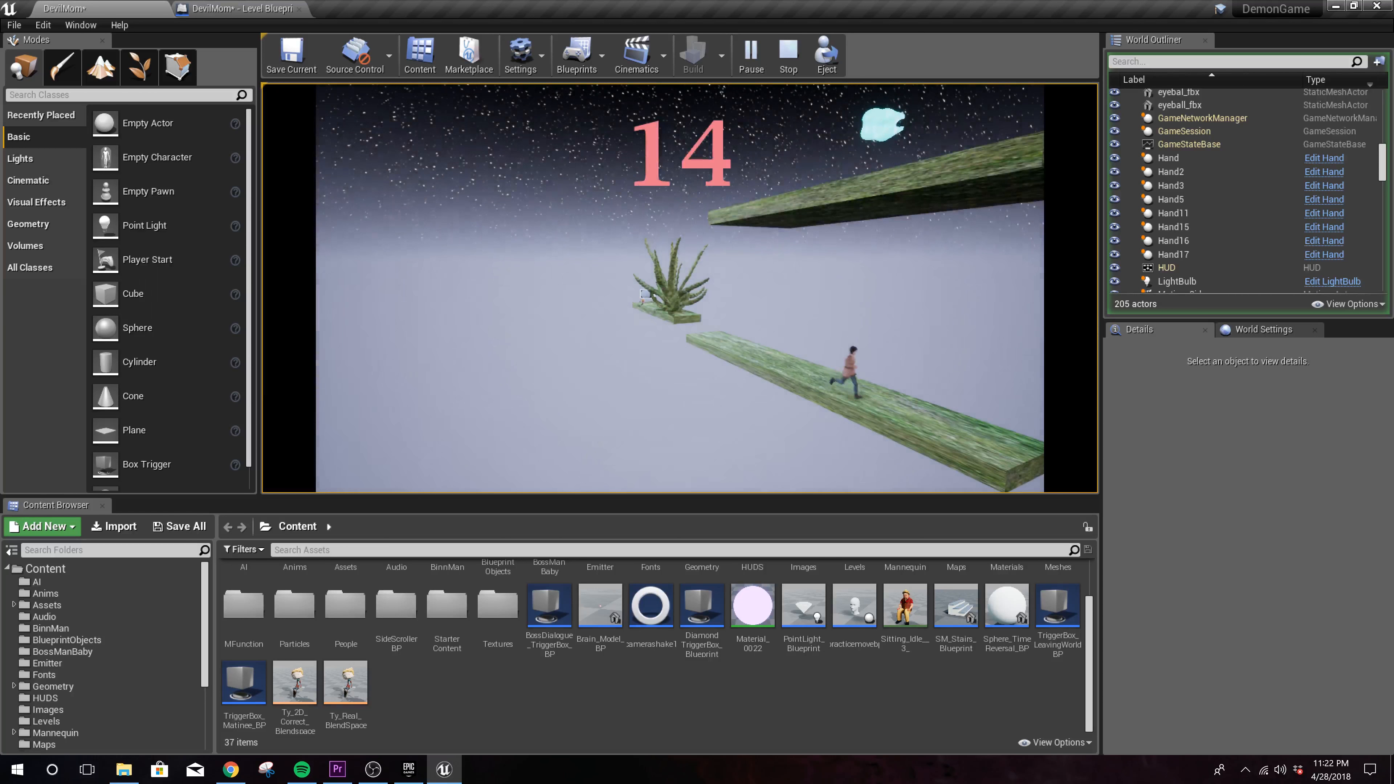
pyautogui.press('a')
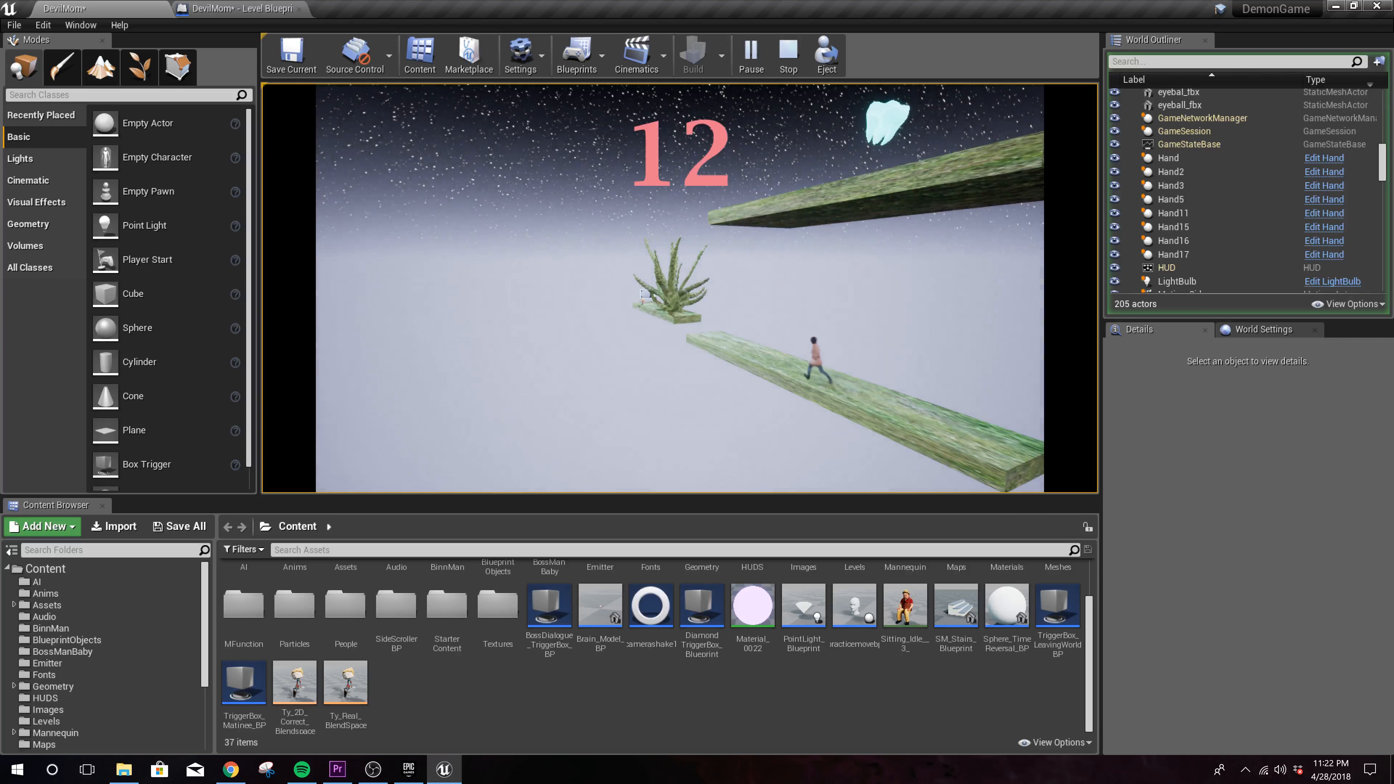
pyautogui.press('d')
pyautogui.press('a')
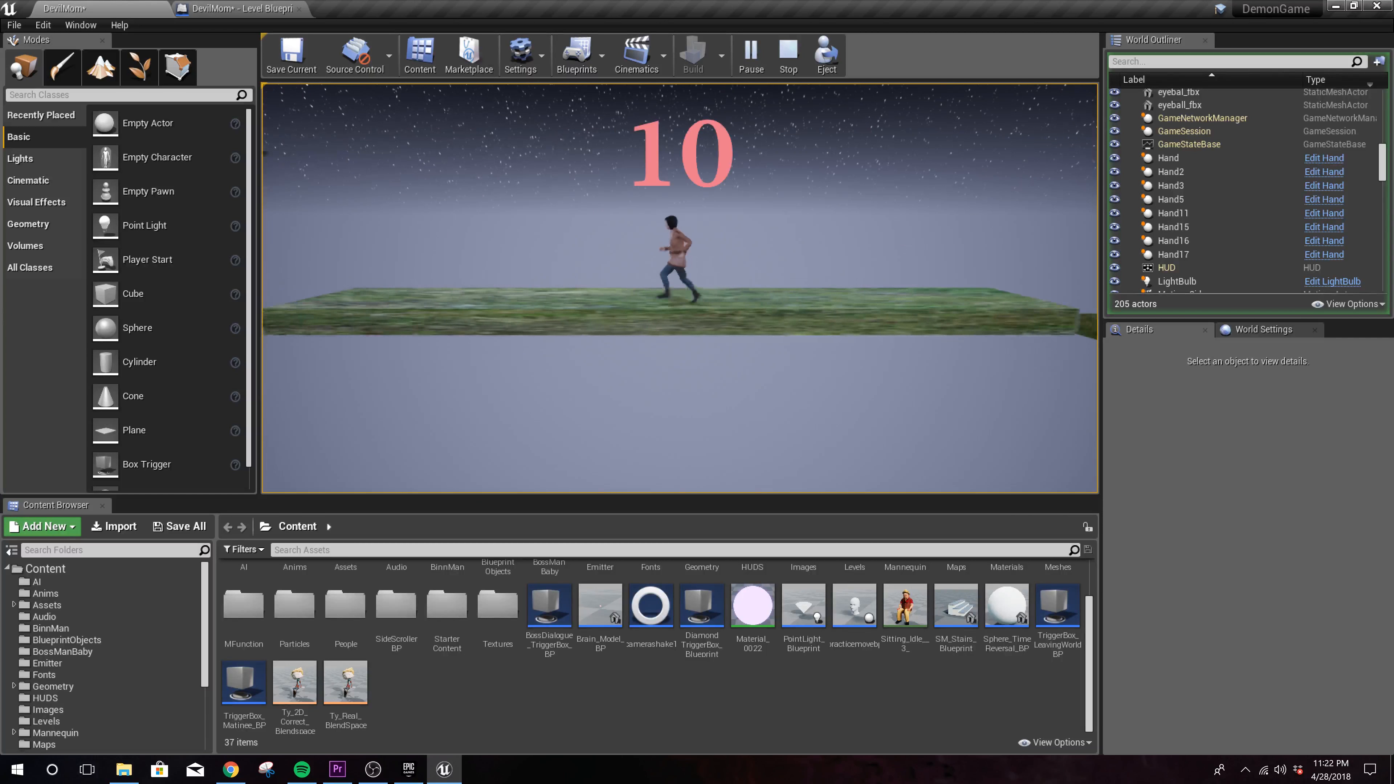
pyautogui.press('d')
pyautogui.press('a')
pyautogui.press('space')
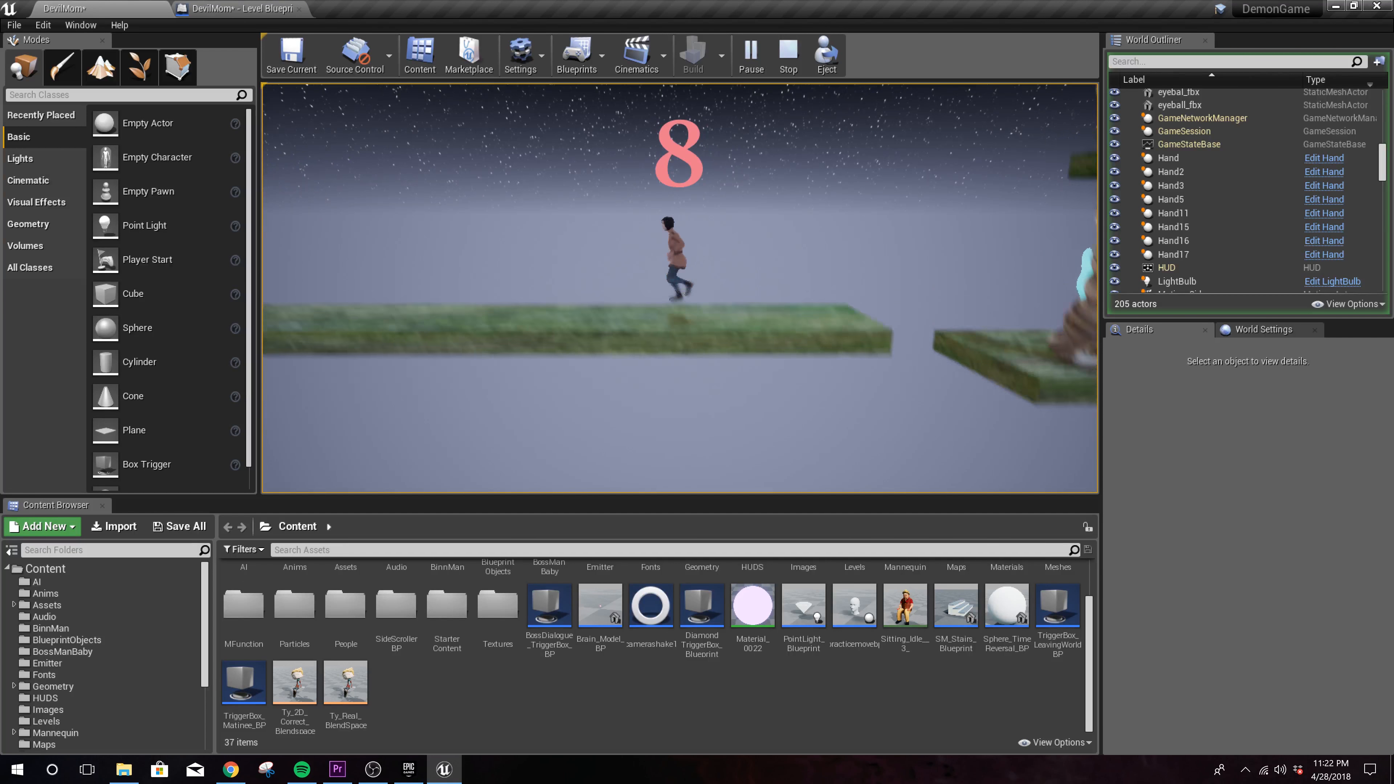
pyautogui.press('Escape')
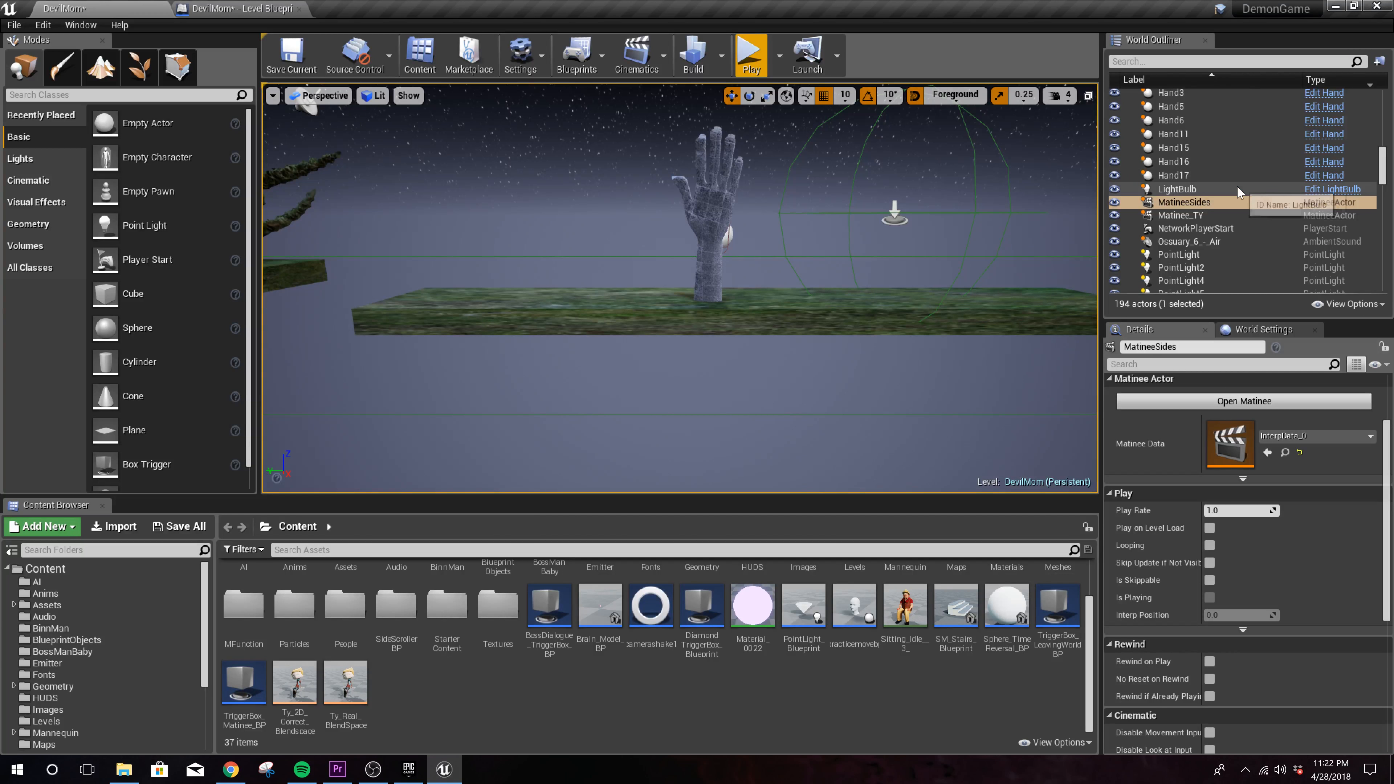
# Step: Focus on the MatineeSides actor and open it in the Matinee editor without converting it to a Level Sequence
pyautogui.doubleClick(1192, 203)
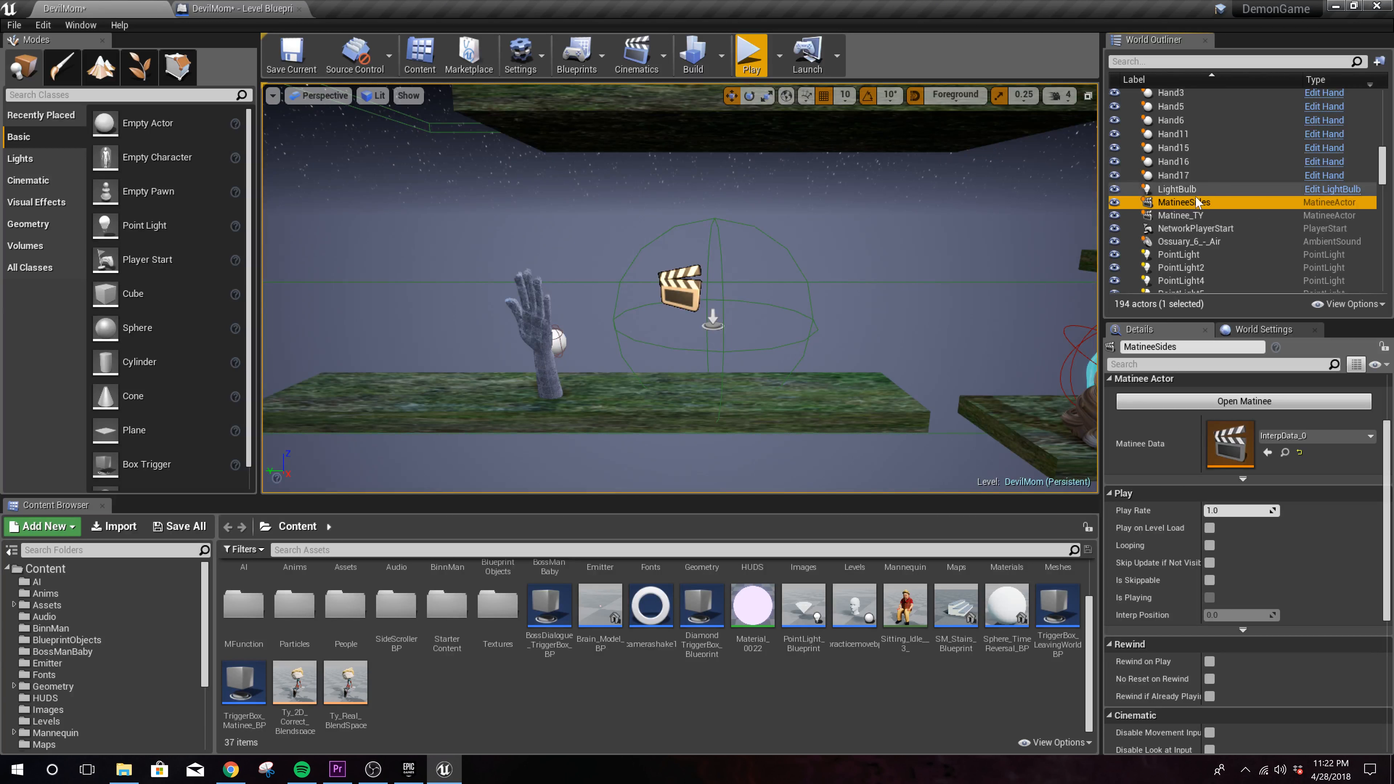
pyautogui.click(1270, 404)
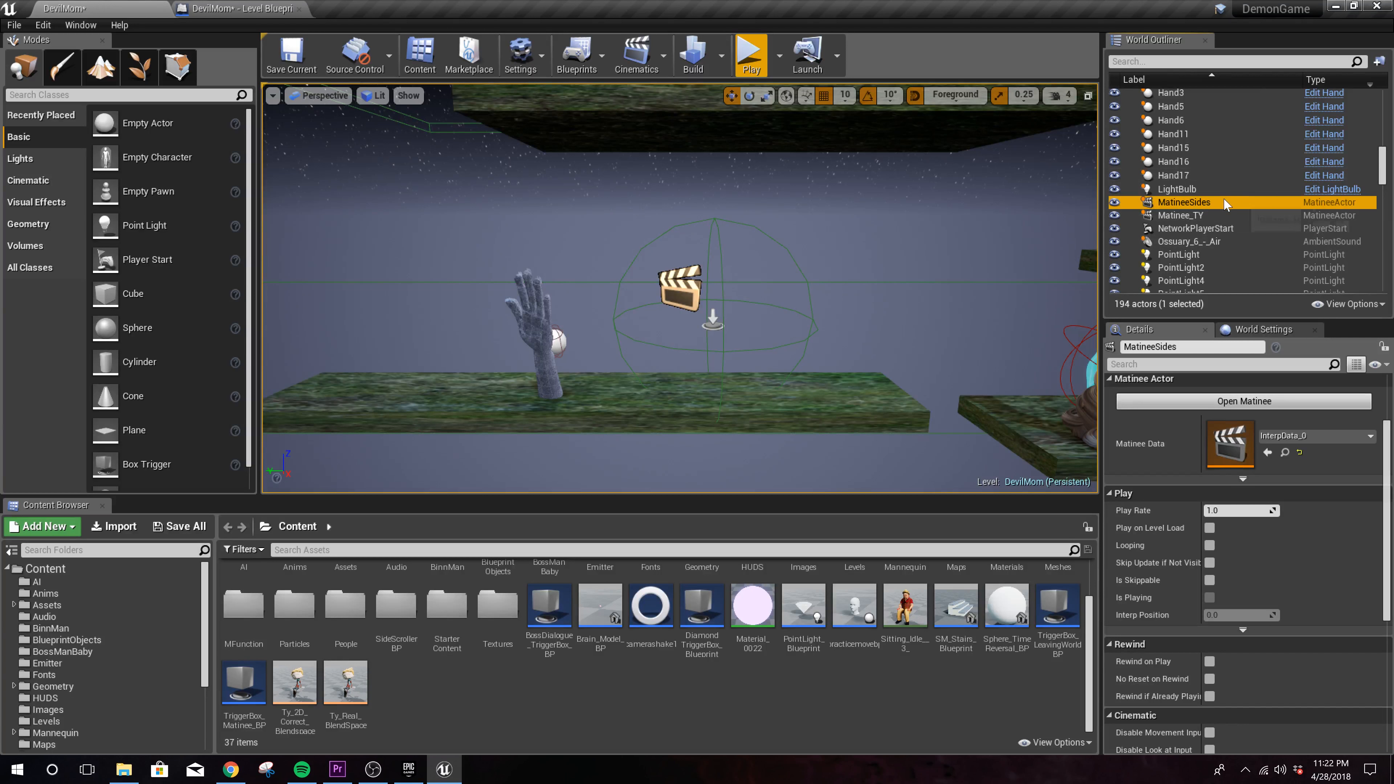
pyautogui.click(1209, 404)
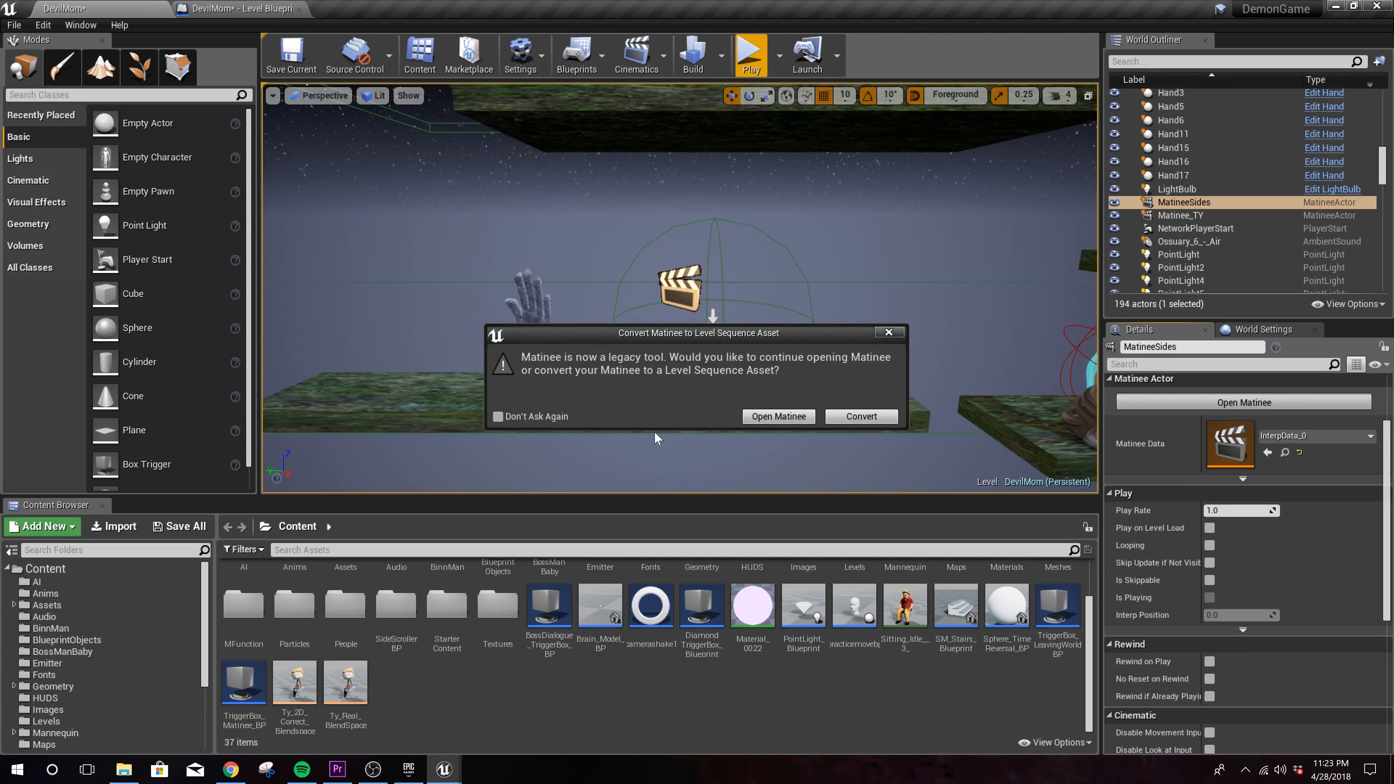
pyautogui.click(779, 416)
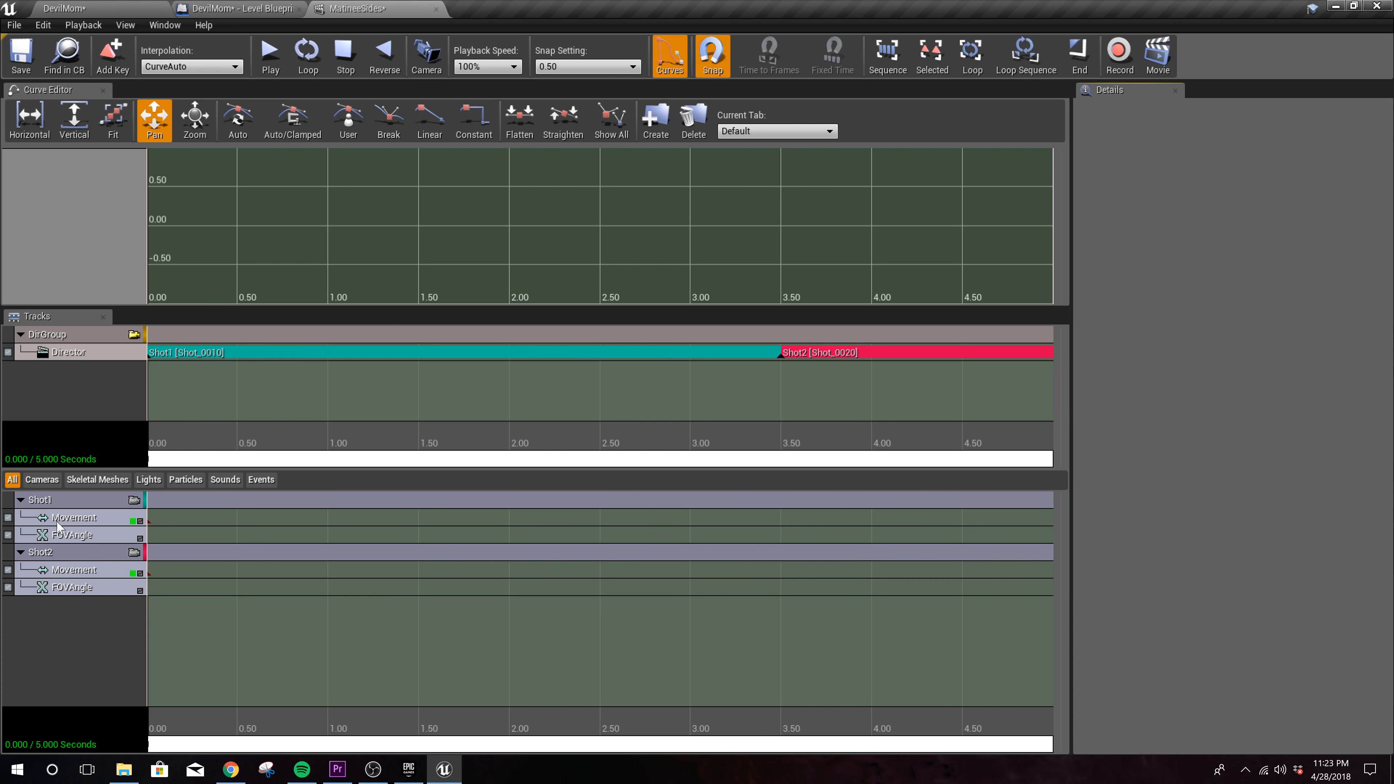
# Step: Select Shot1's FOVAngle track and move the time cursor to about 1 second
pyautogui.click(60, 539)
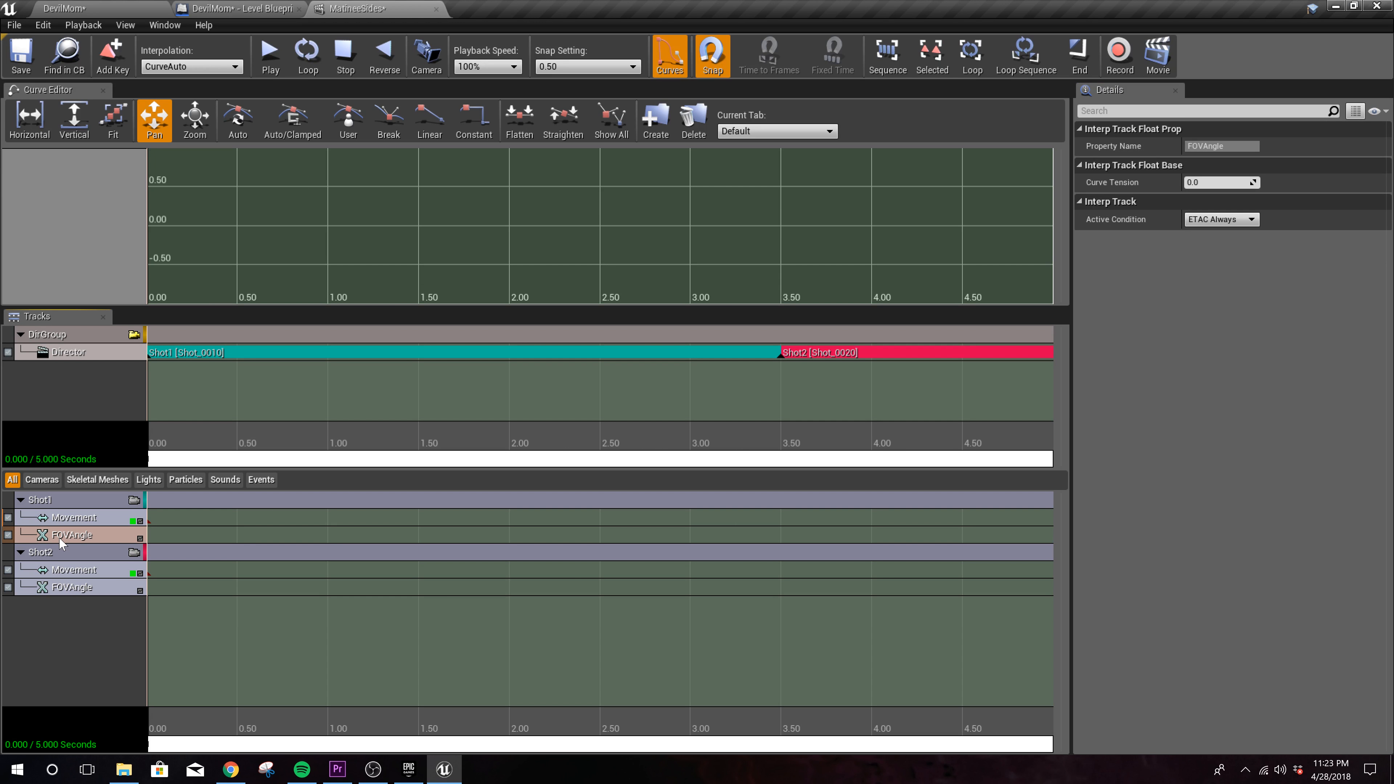
pyautogui.scroll(-3, 453, 593)
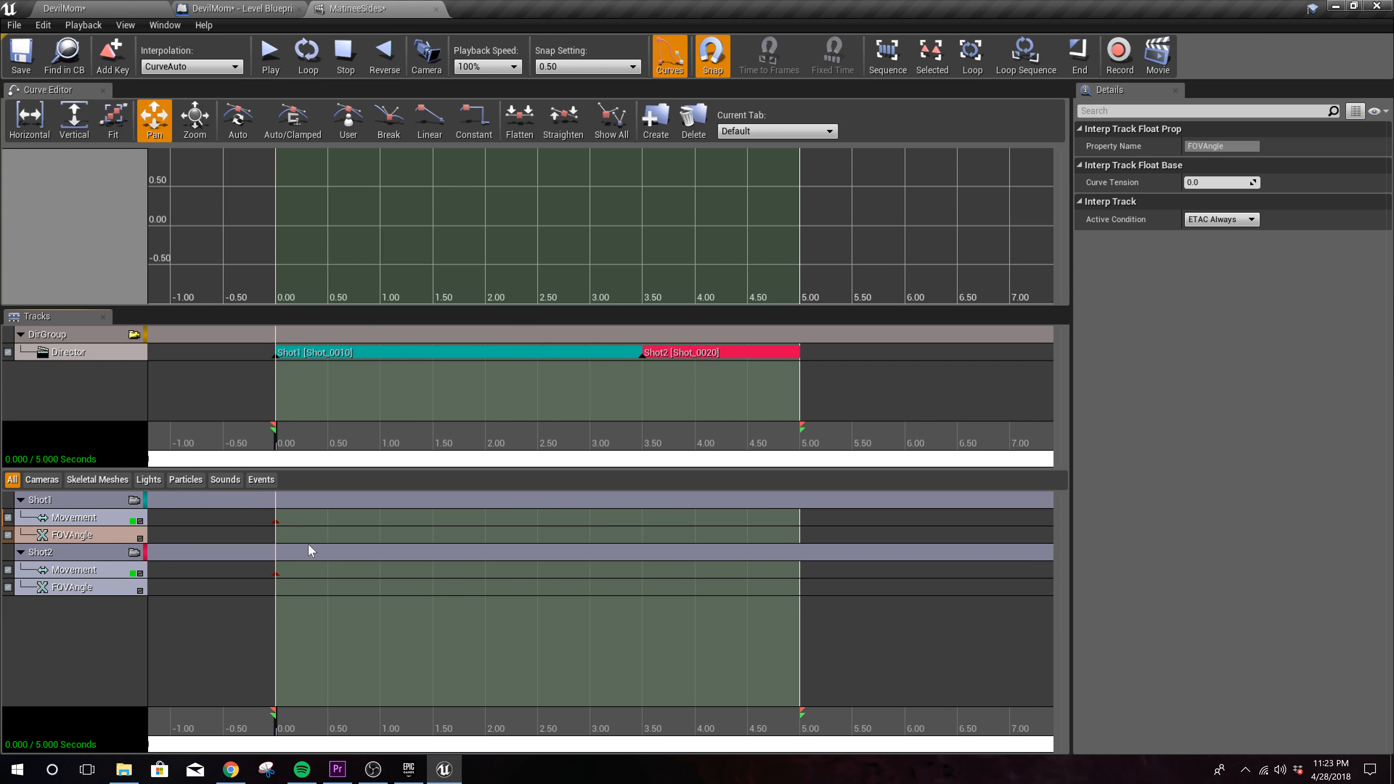
pyautogui.click(292, 521)
pyautogui.click(273, 505)
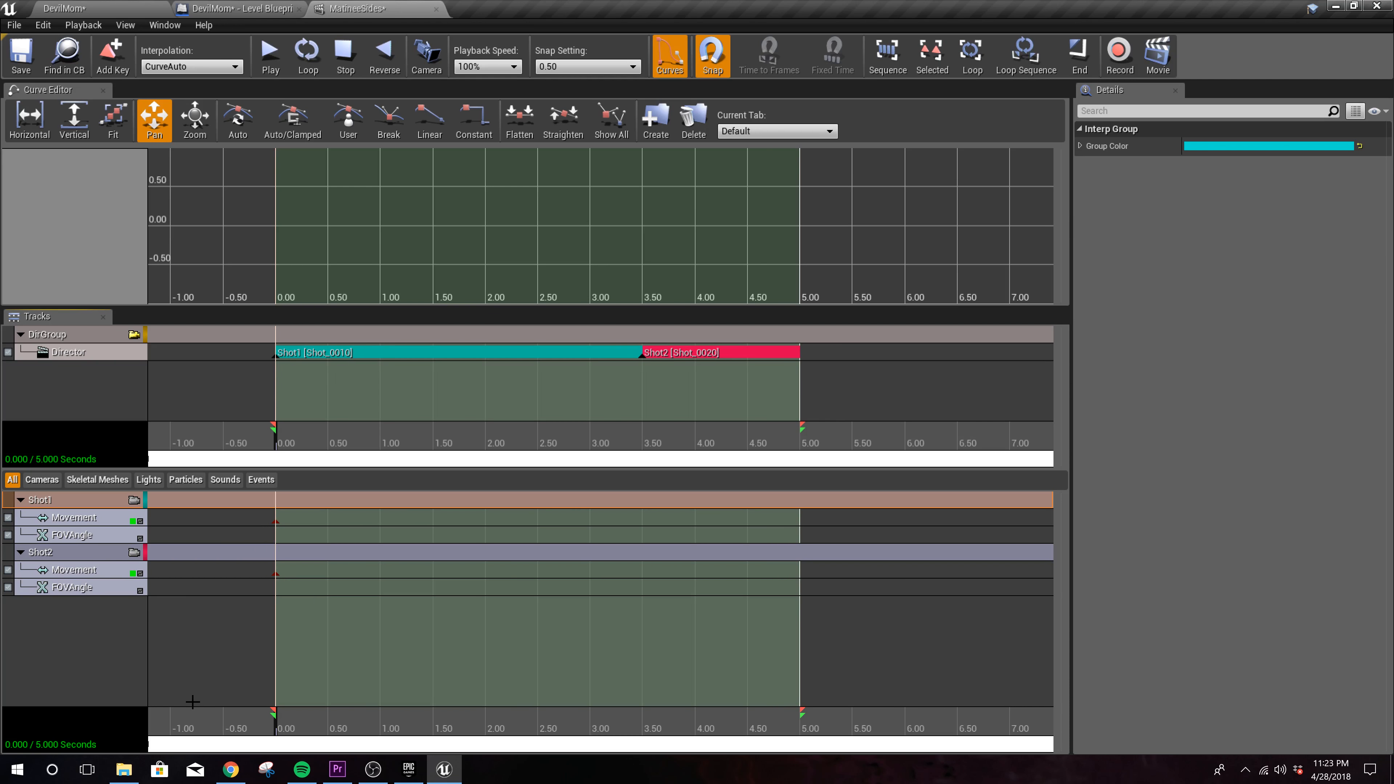
pyautogui.click(61, 530)
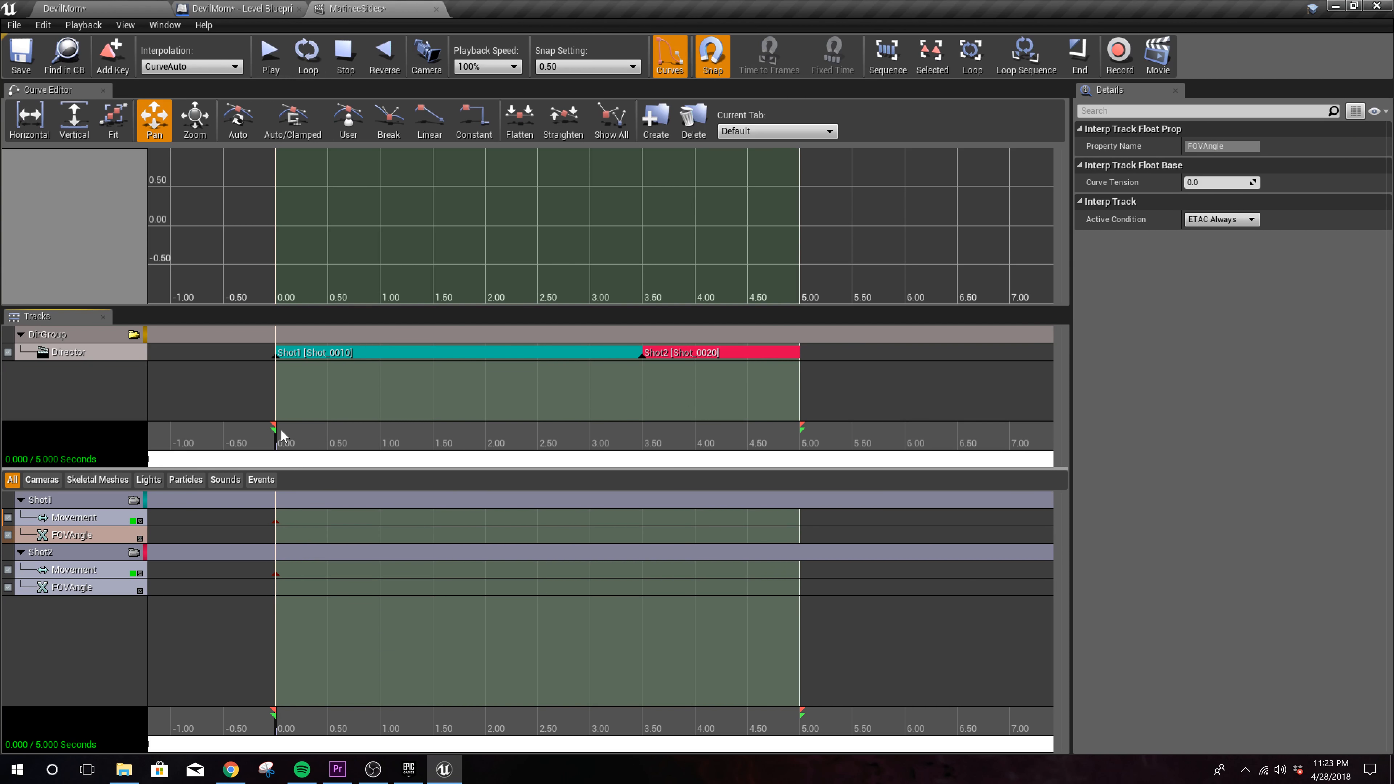
pyautogui.moveTo(277, 445); pyautogui.dragTo(379, 473)
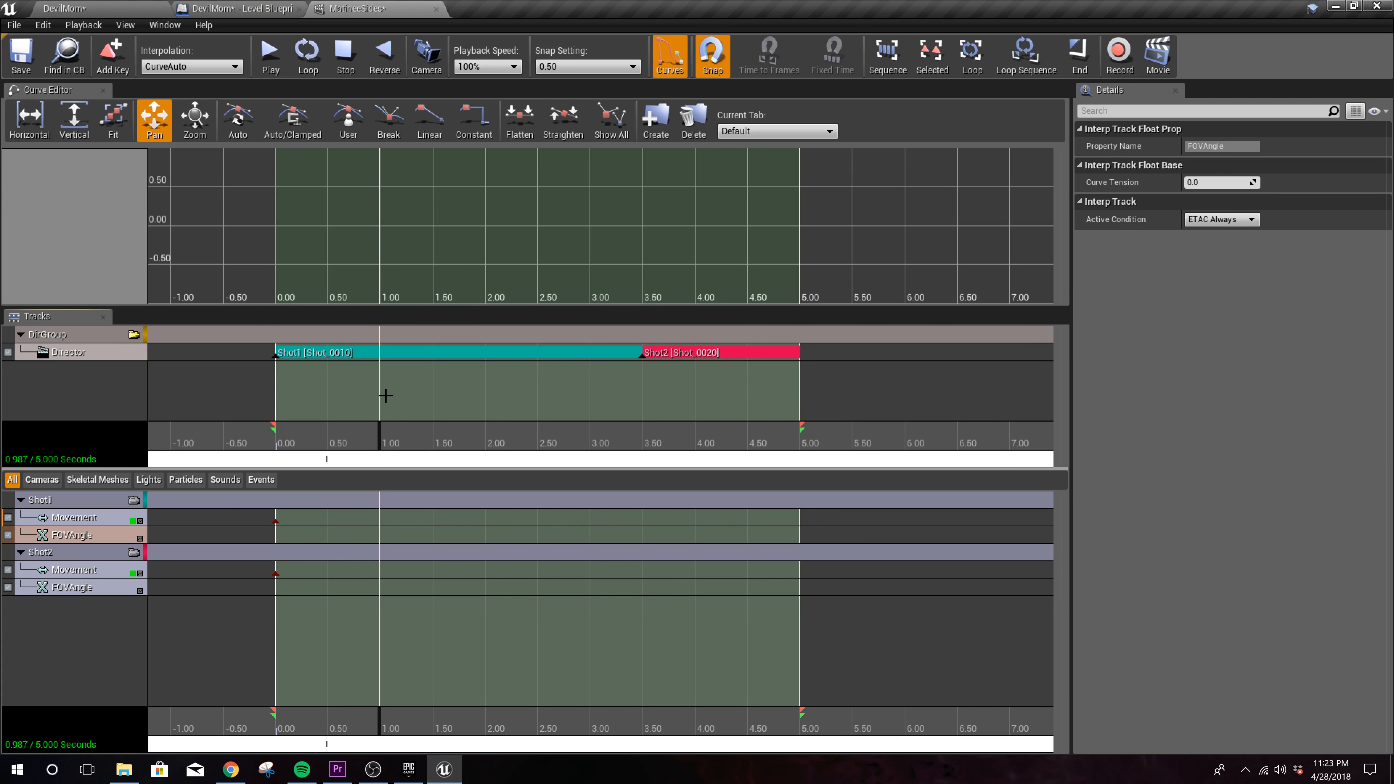
# Step: Add a key at 1.00 s on Shot1's FOVAngle track with a value of 90
pyautogui.press('Return')
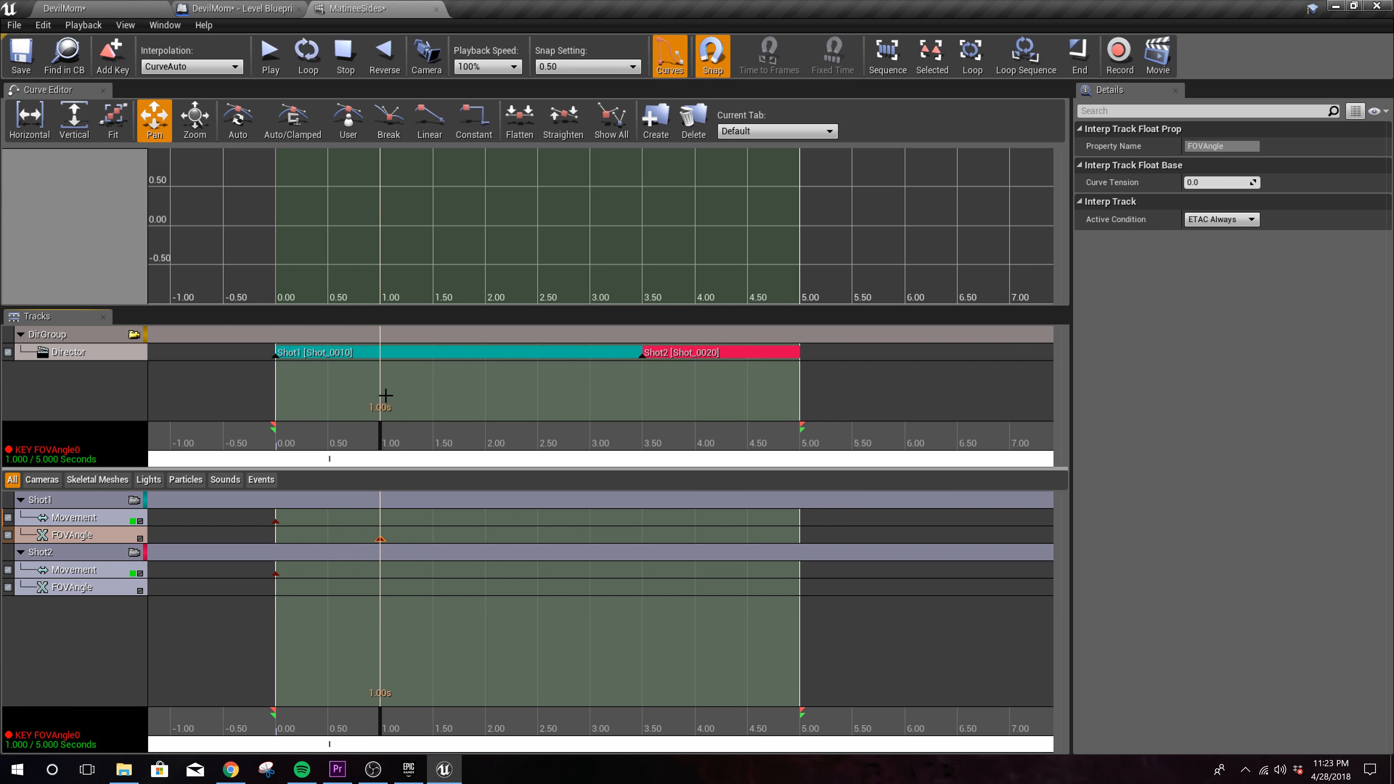
pyautogui.rightClick(379, 539)
pyautogui.moveTo(386, 548)
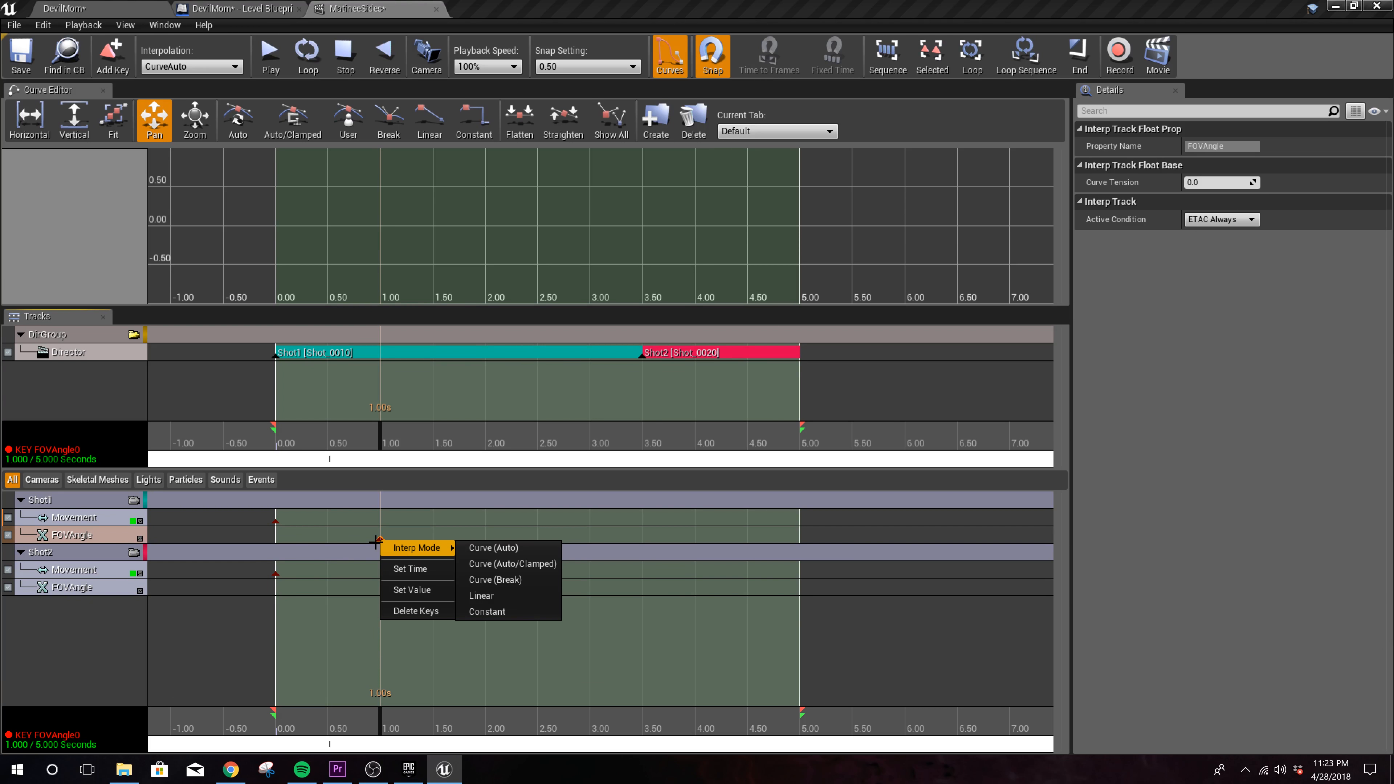
pyautogui.click(399, 591)
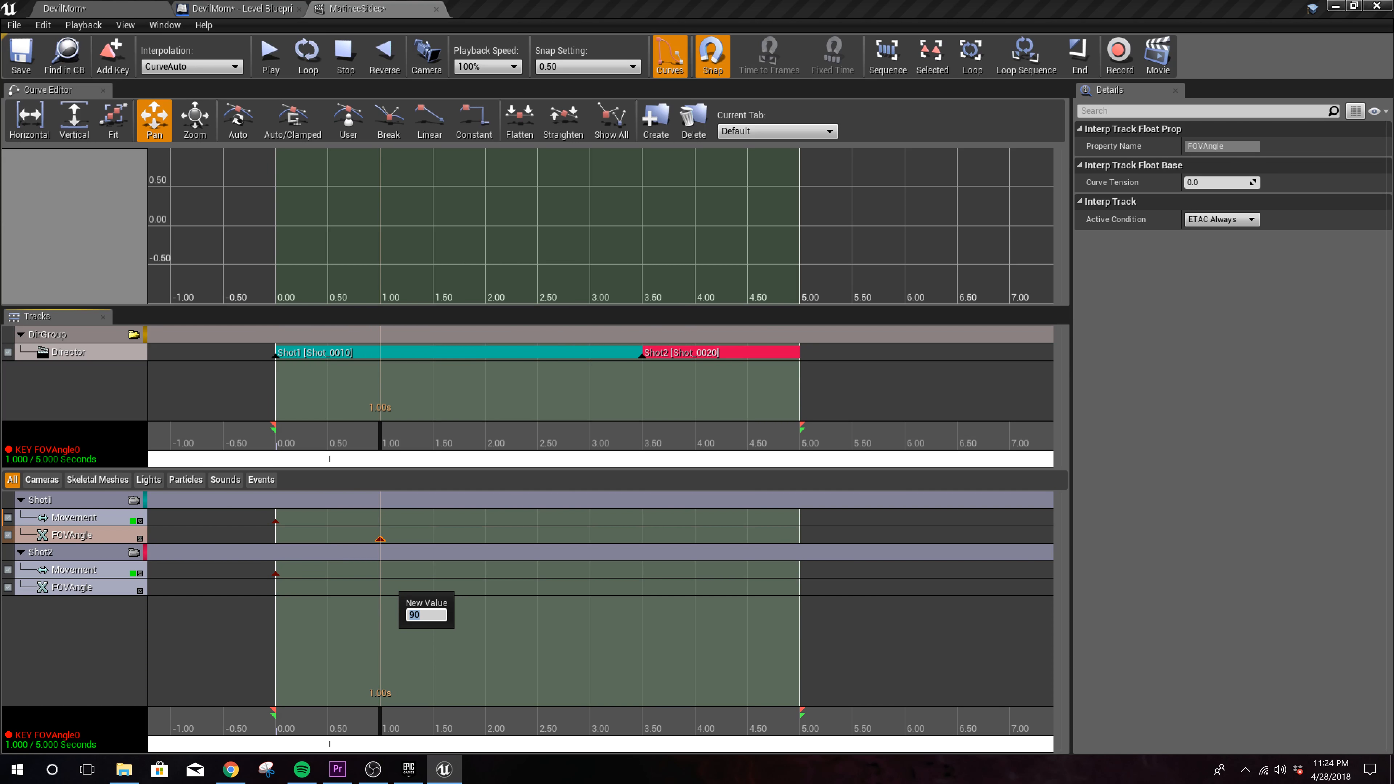
pyautogui.press('Return')
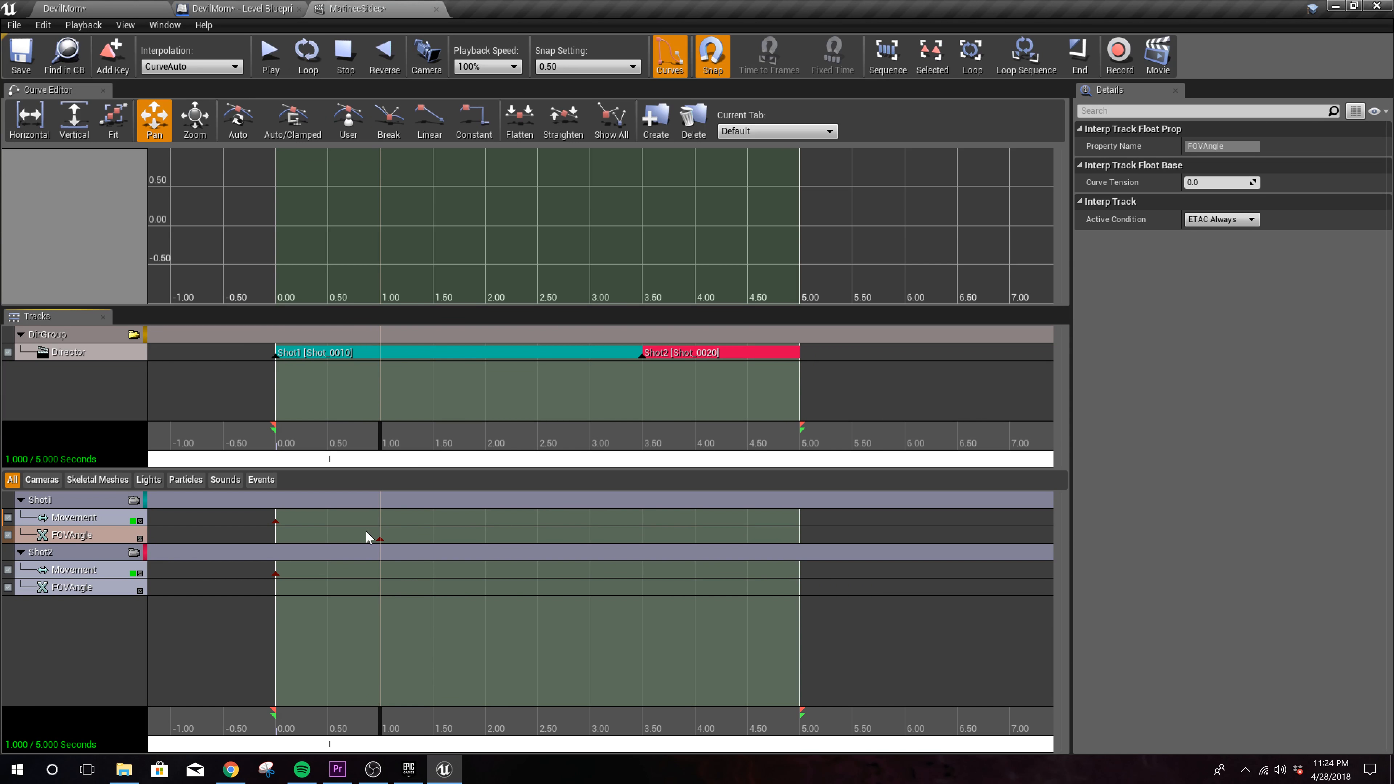
pyautogui.click(379, 539)
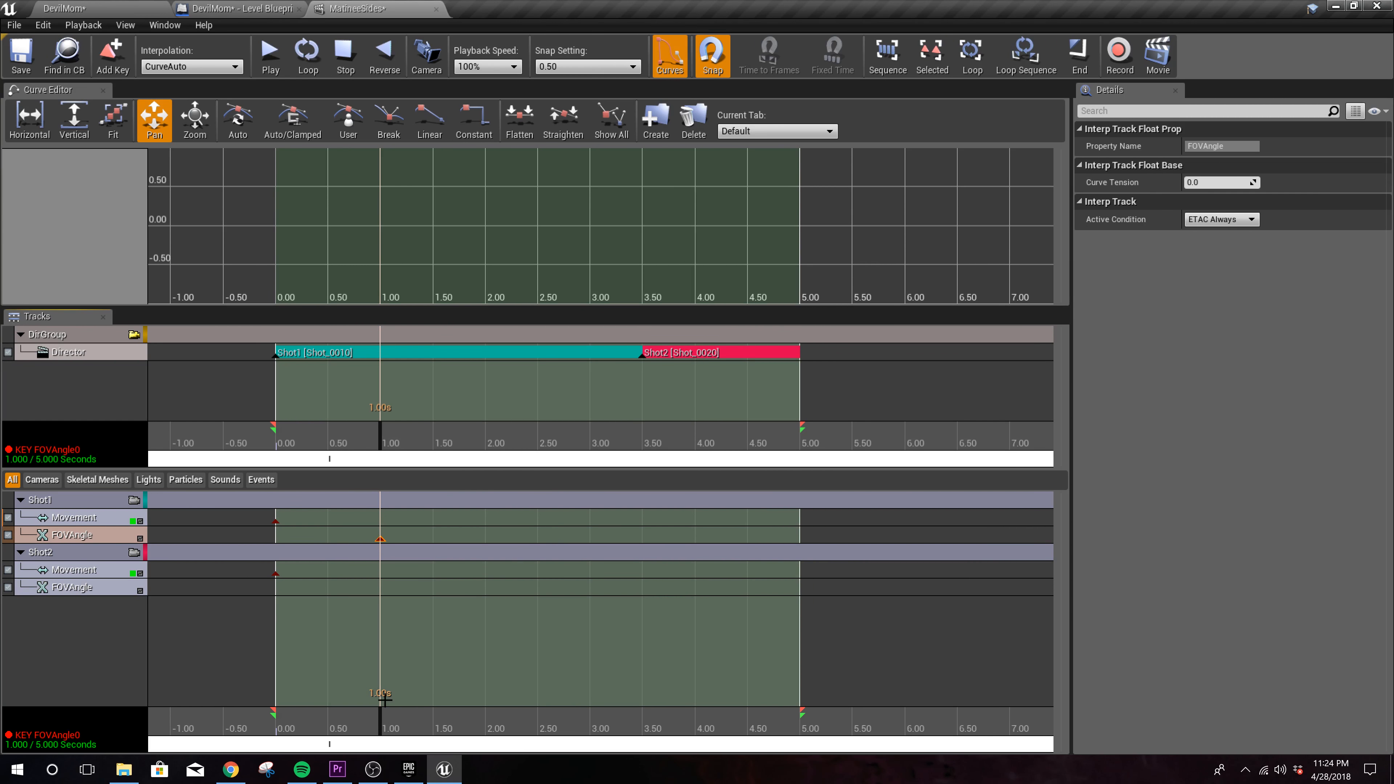
# Step: Add a second key at 2.00 s on Shot1's FOVAngle track and enter a value for it
pyautogui.moveTo(380, 730); pyautogui.dragTo(508, 699)
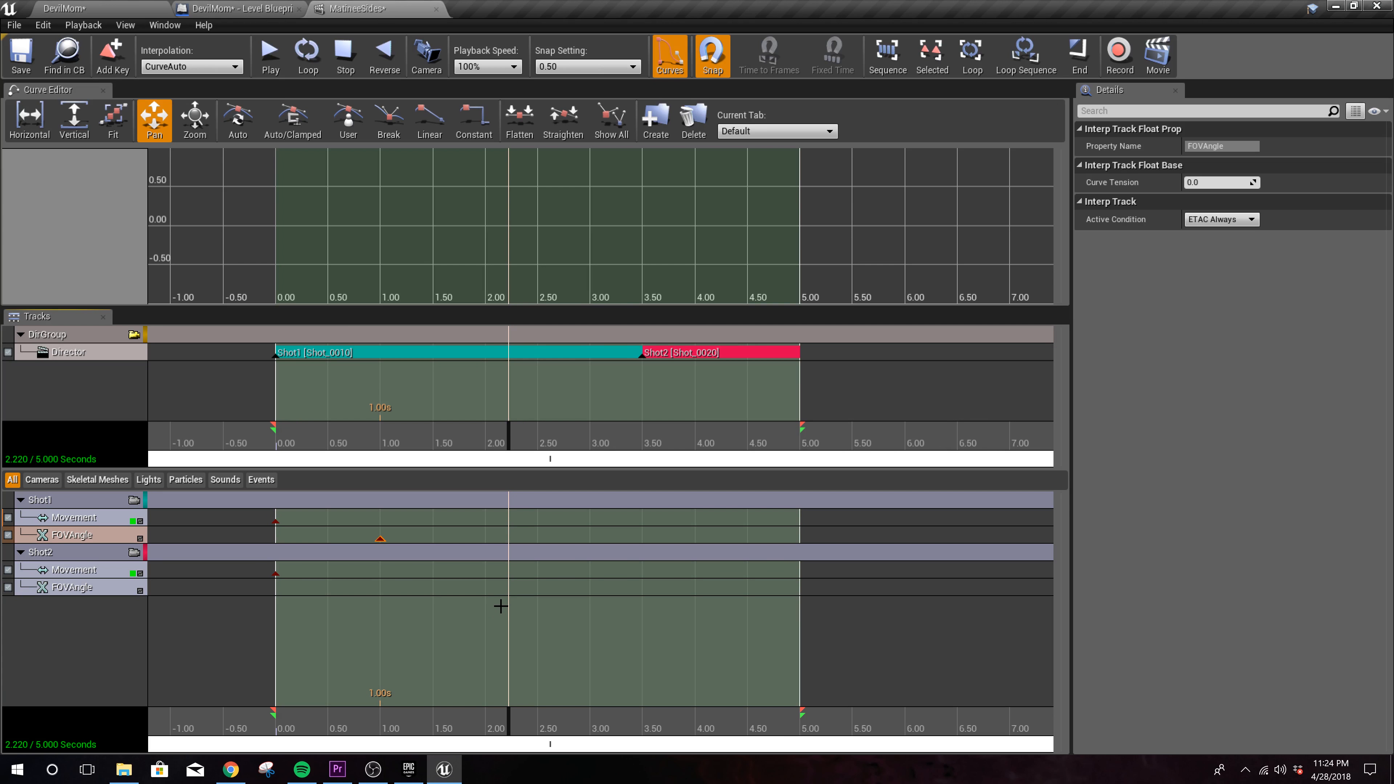
pyautogui.press('Return')
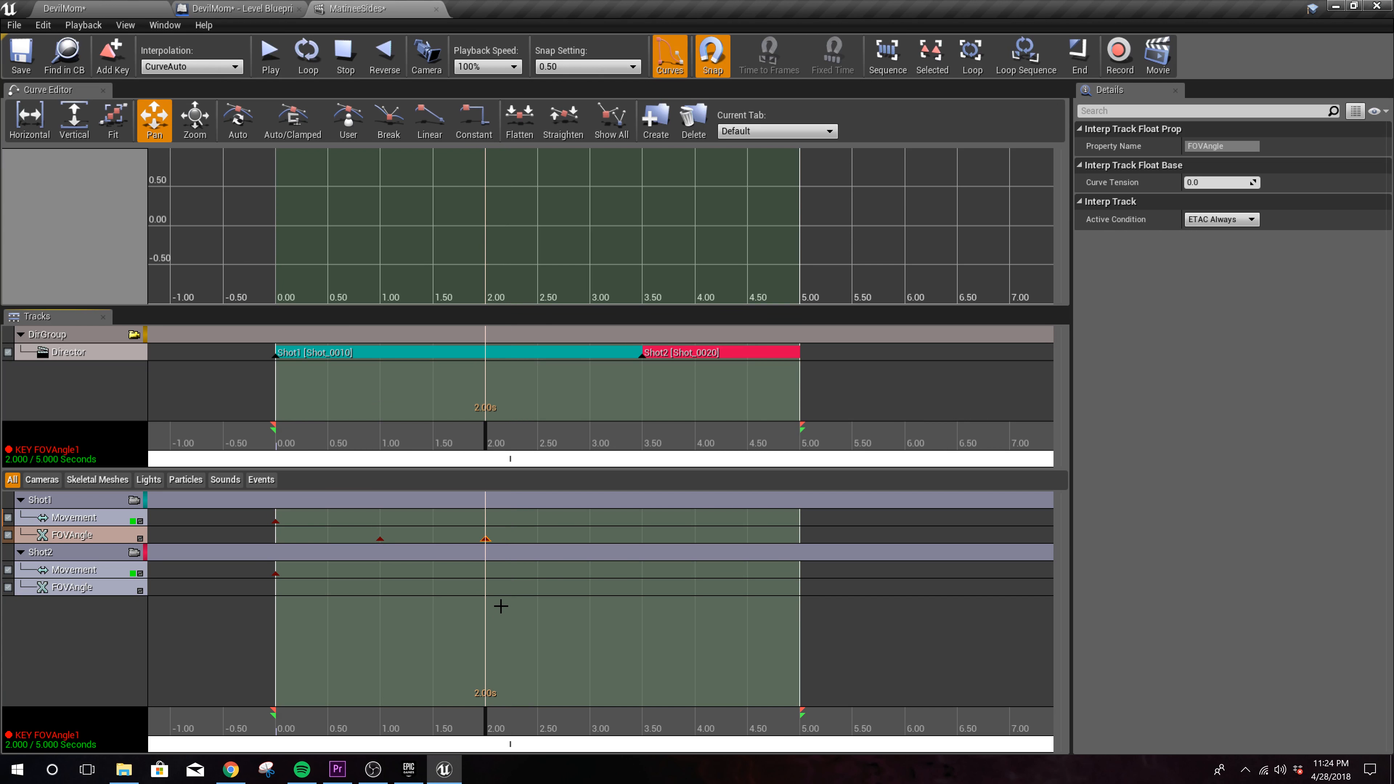
pyautogui.rightClick(483, 540)
pyautogui.click(496, 585)
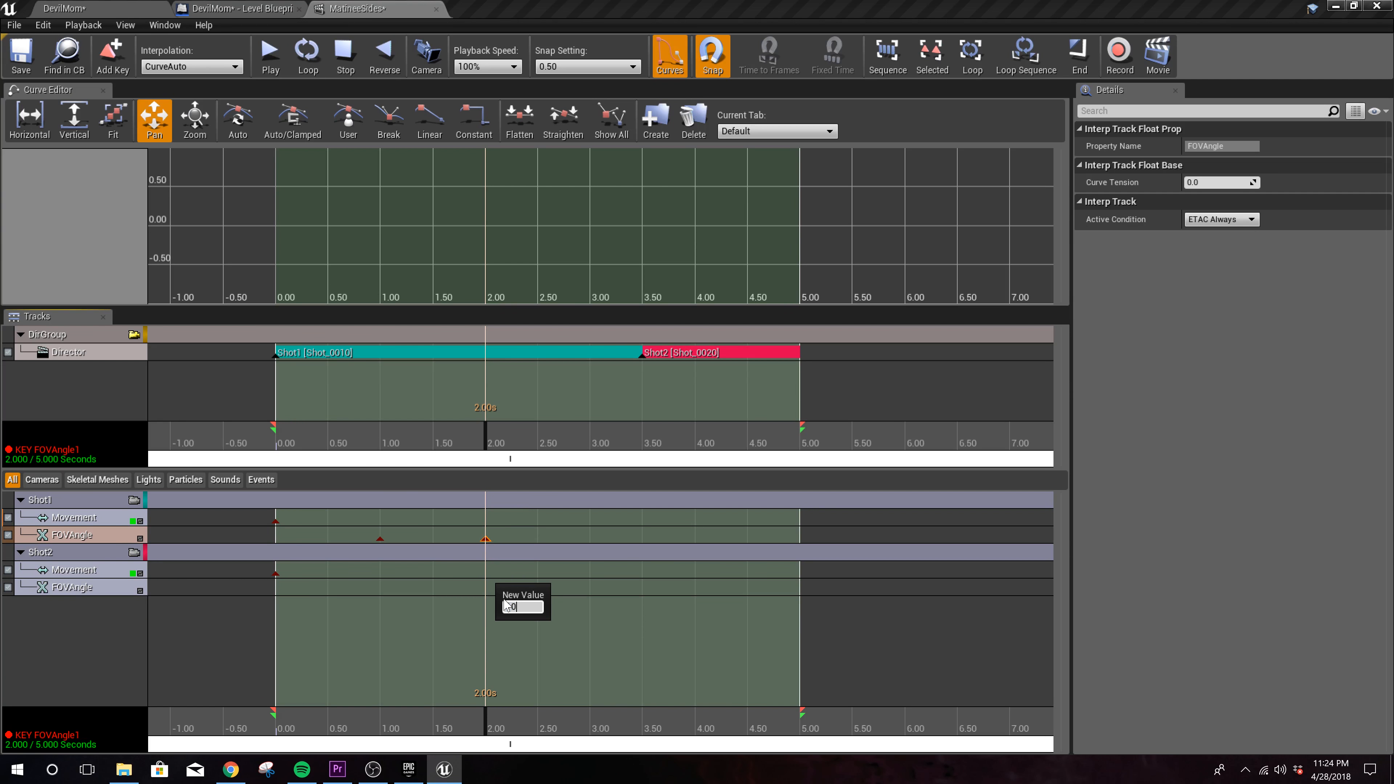
pyautogui.press('Return')
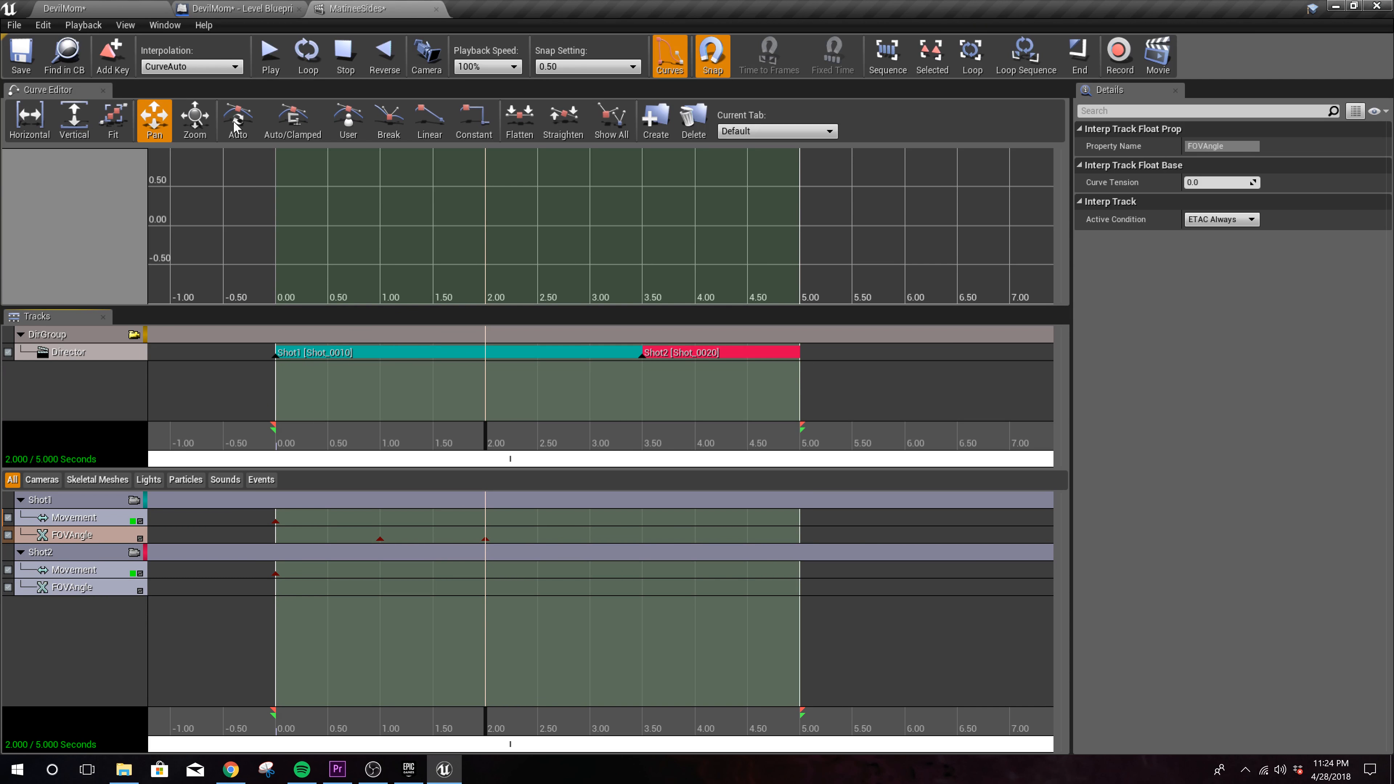
pyautogui.click(19, 60)
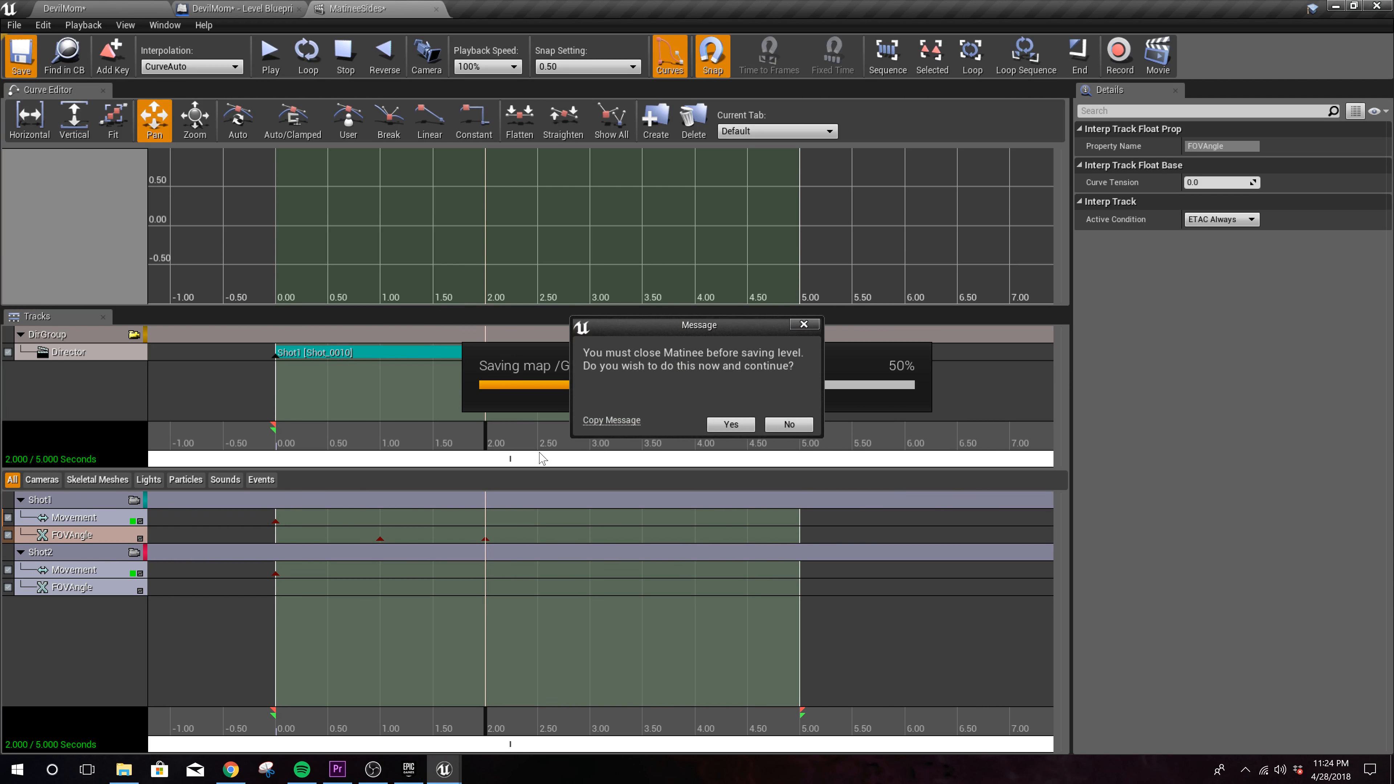
pyautogui.click(803, 326)
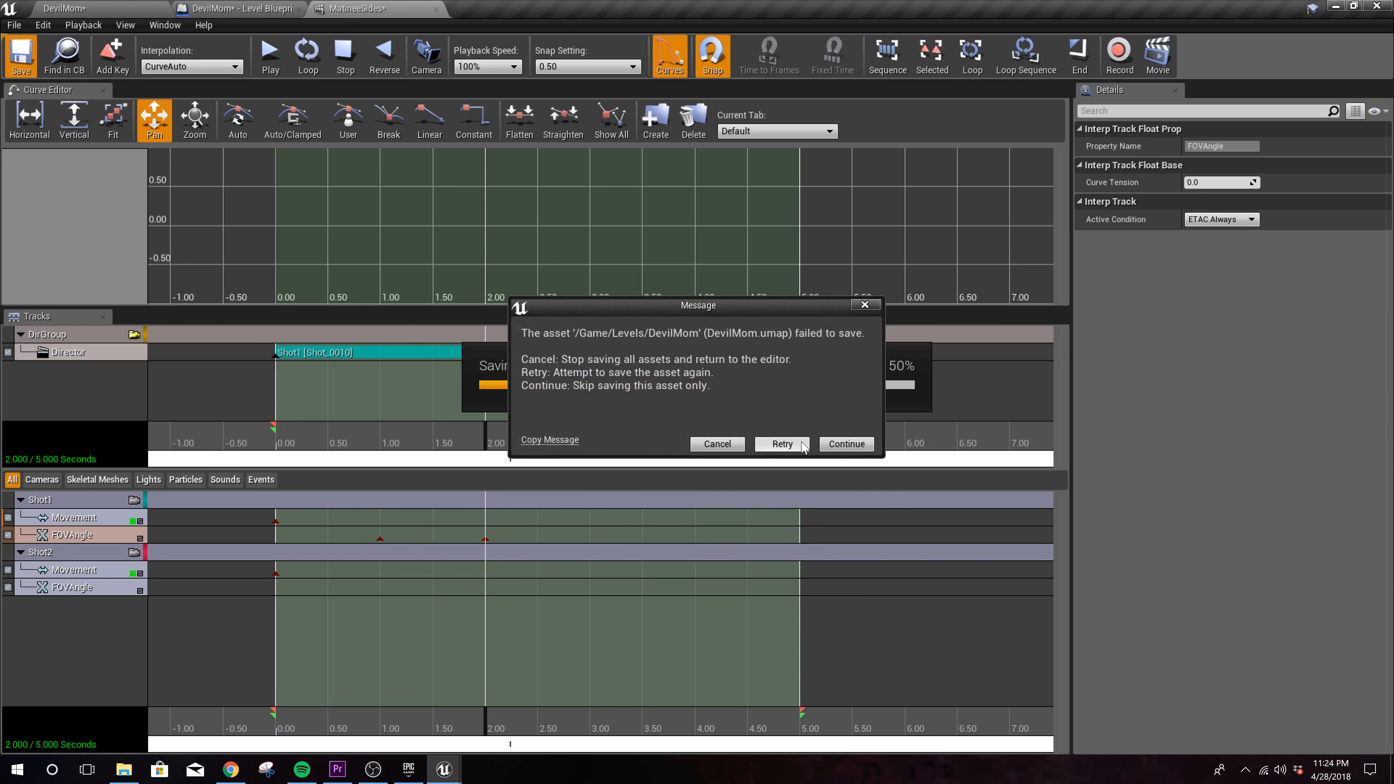
pyautogui.click(716, 444)
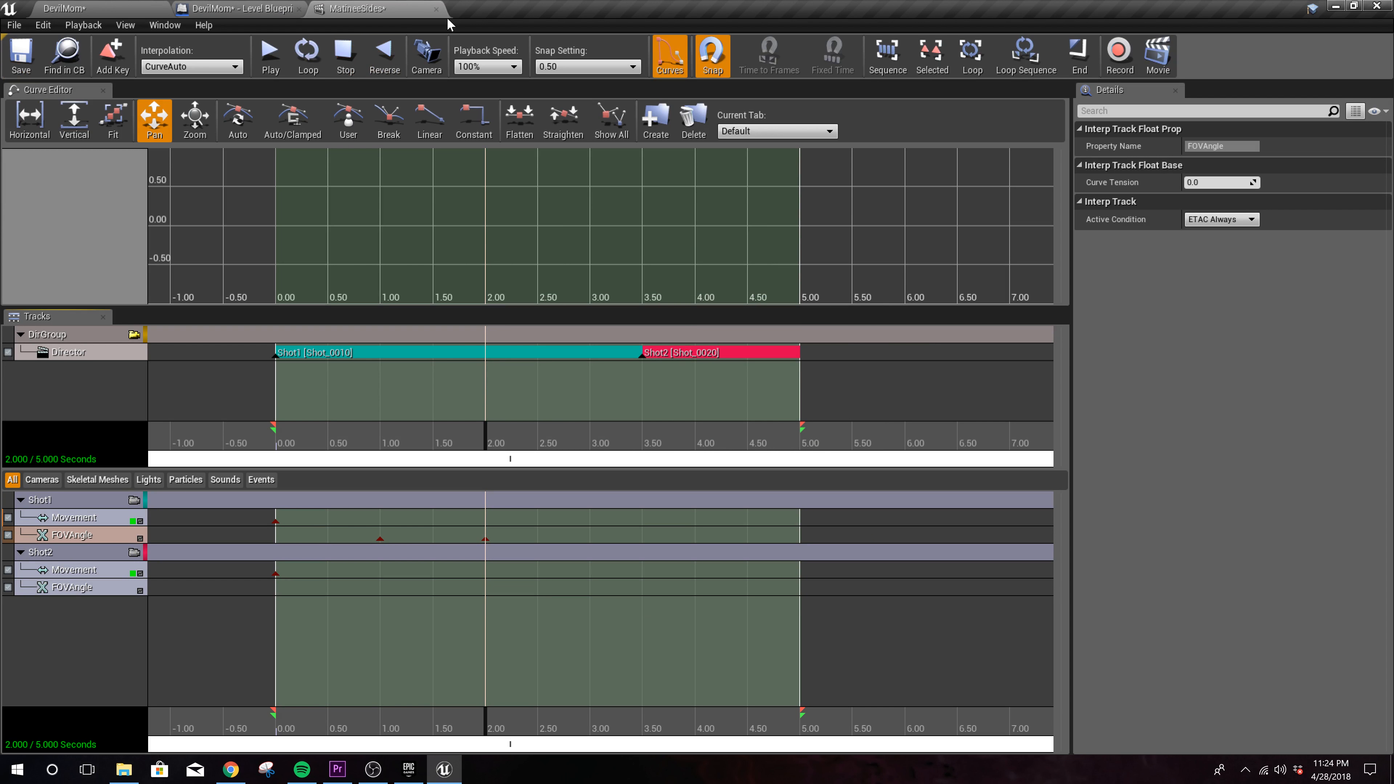
# Step: Close the Matinee editor and play-test the DevilMom level, running the character through the TriggerSphere to watch the cinematic's field of view
pyautogui.click(437, 9)
pyautogui.click(62, 7)
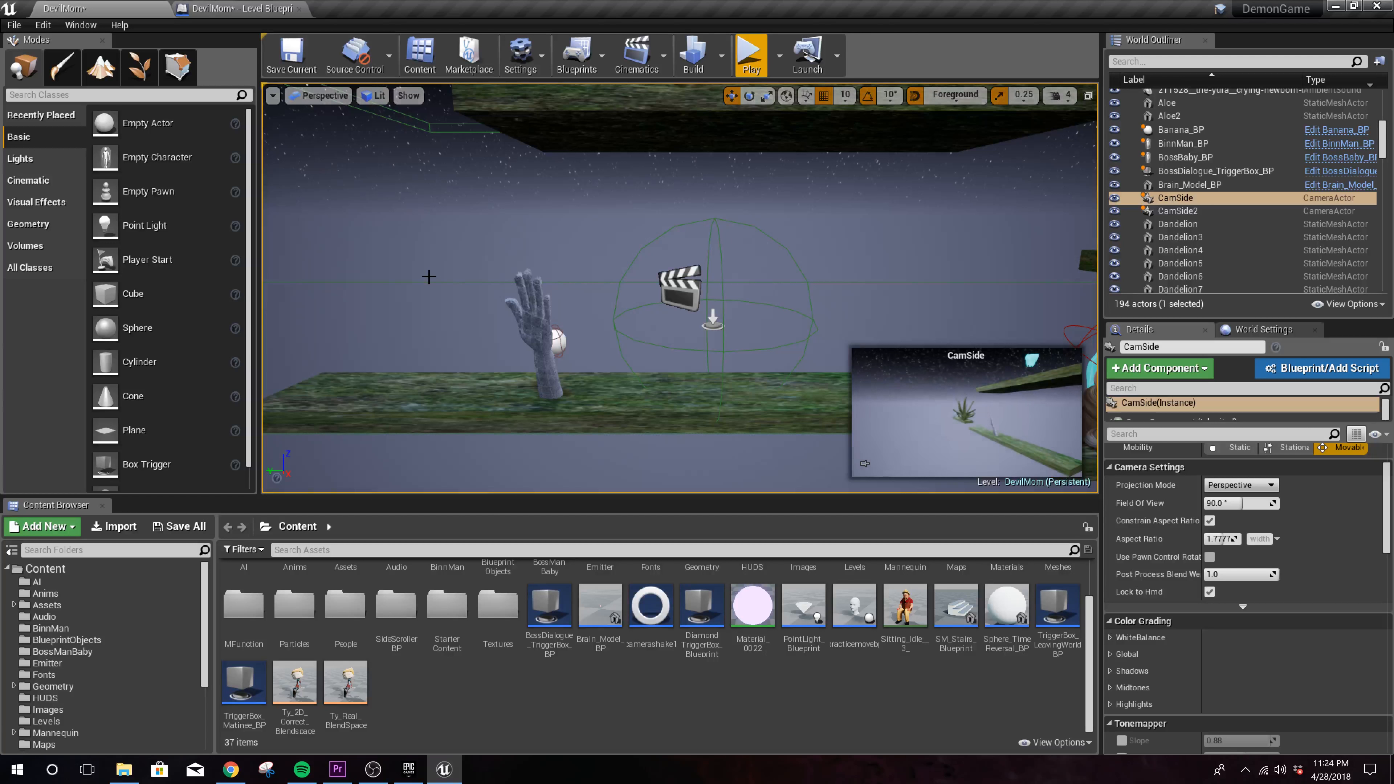
pyautogui.click(767, 62)
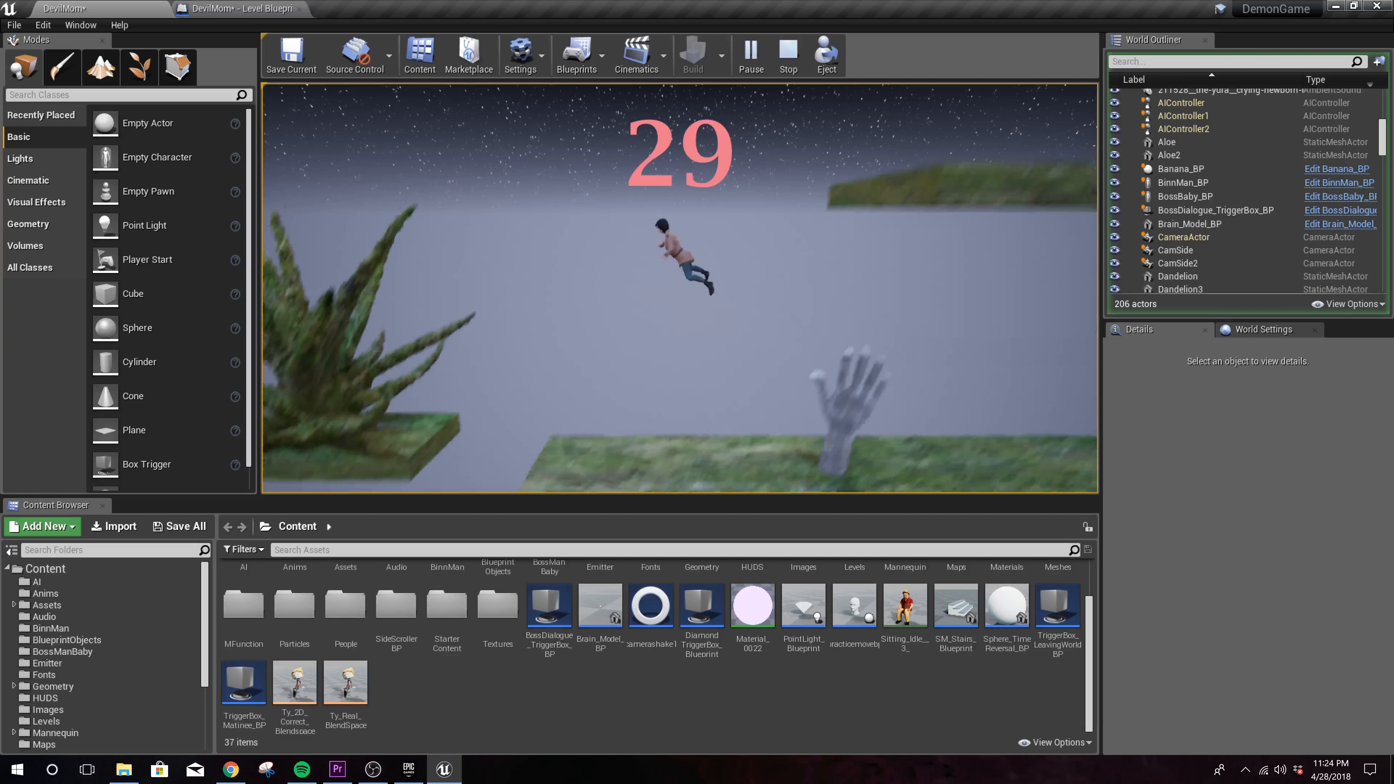
pyautogui.press('d')
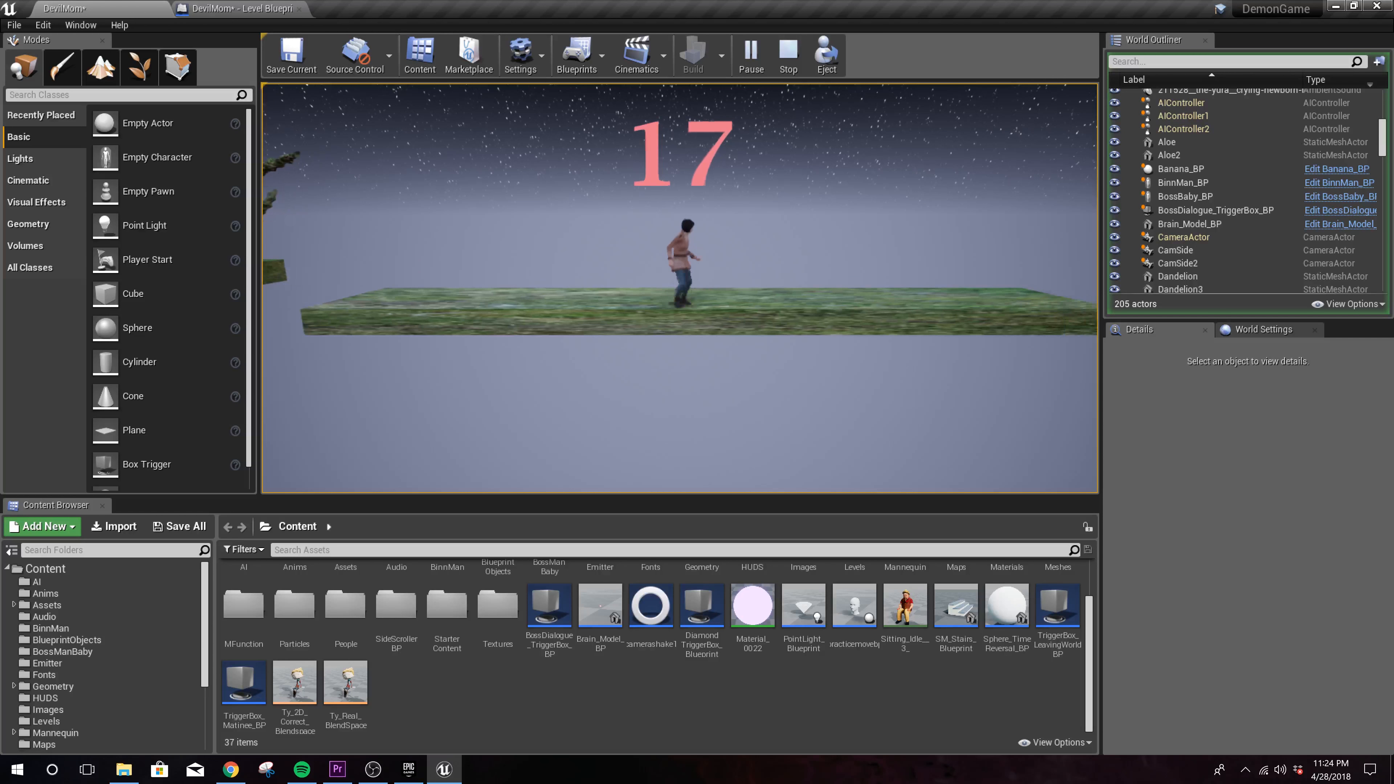
pyautogui.press('d')
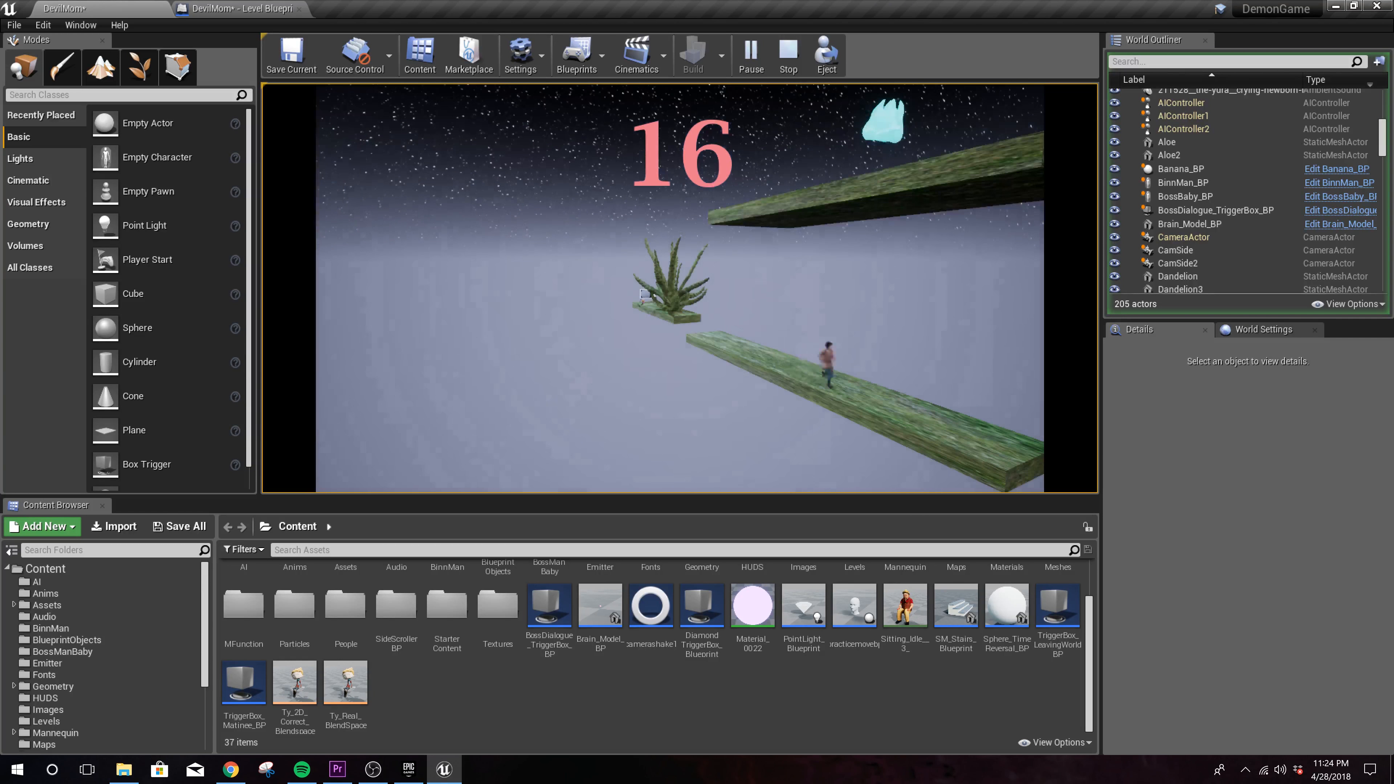
pyautogui.press('d')
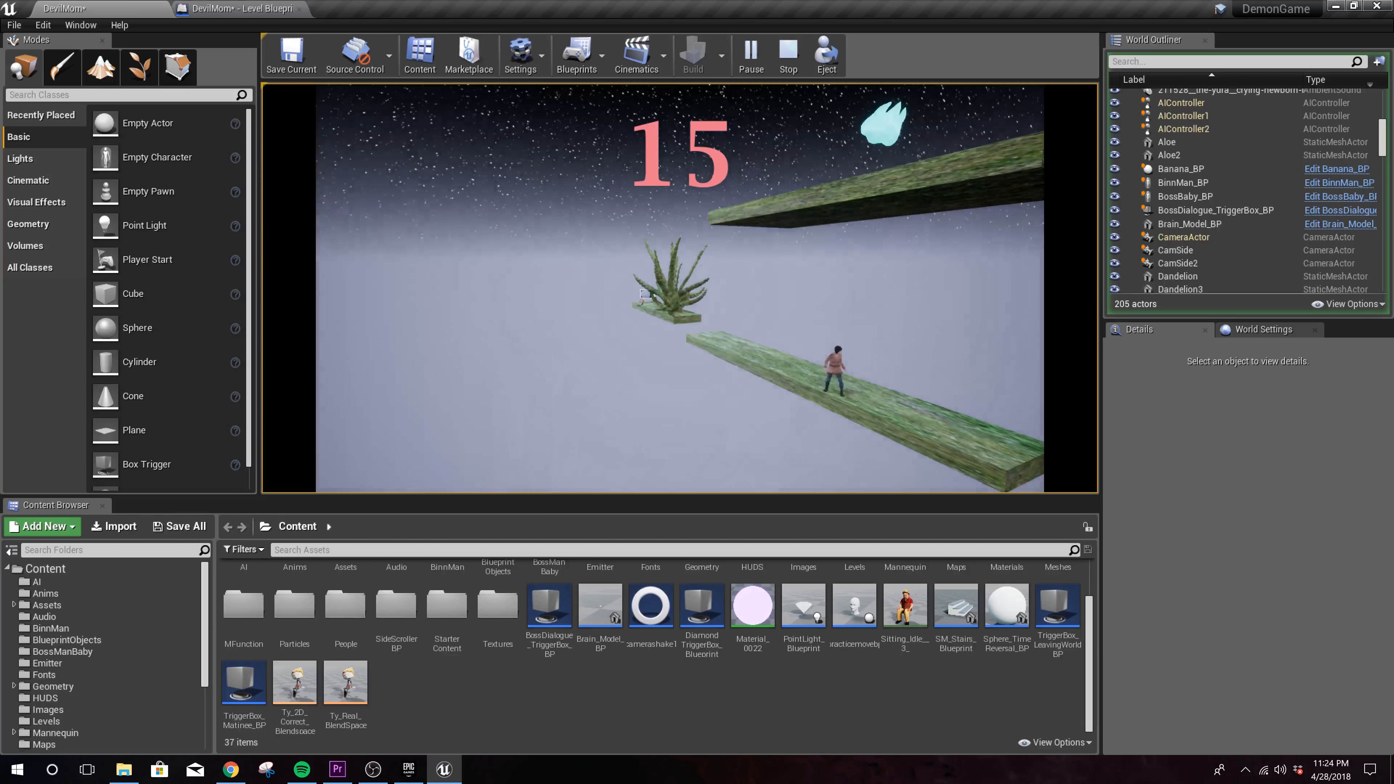
pyautogui.press('a')
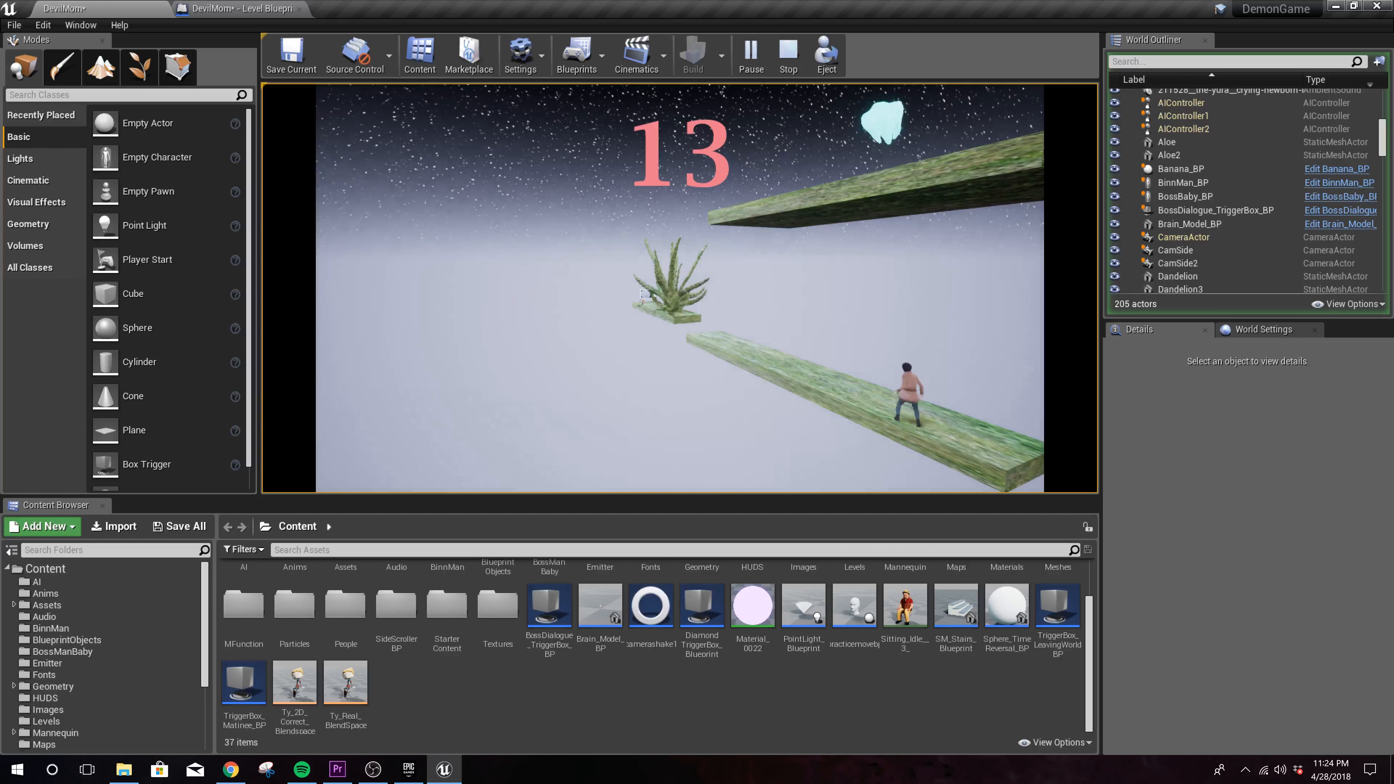
pyautogui.press('a')
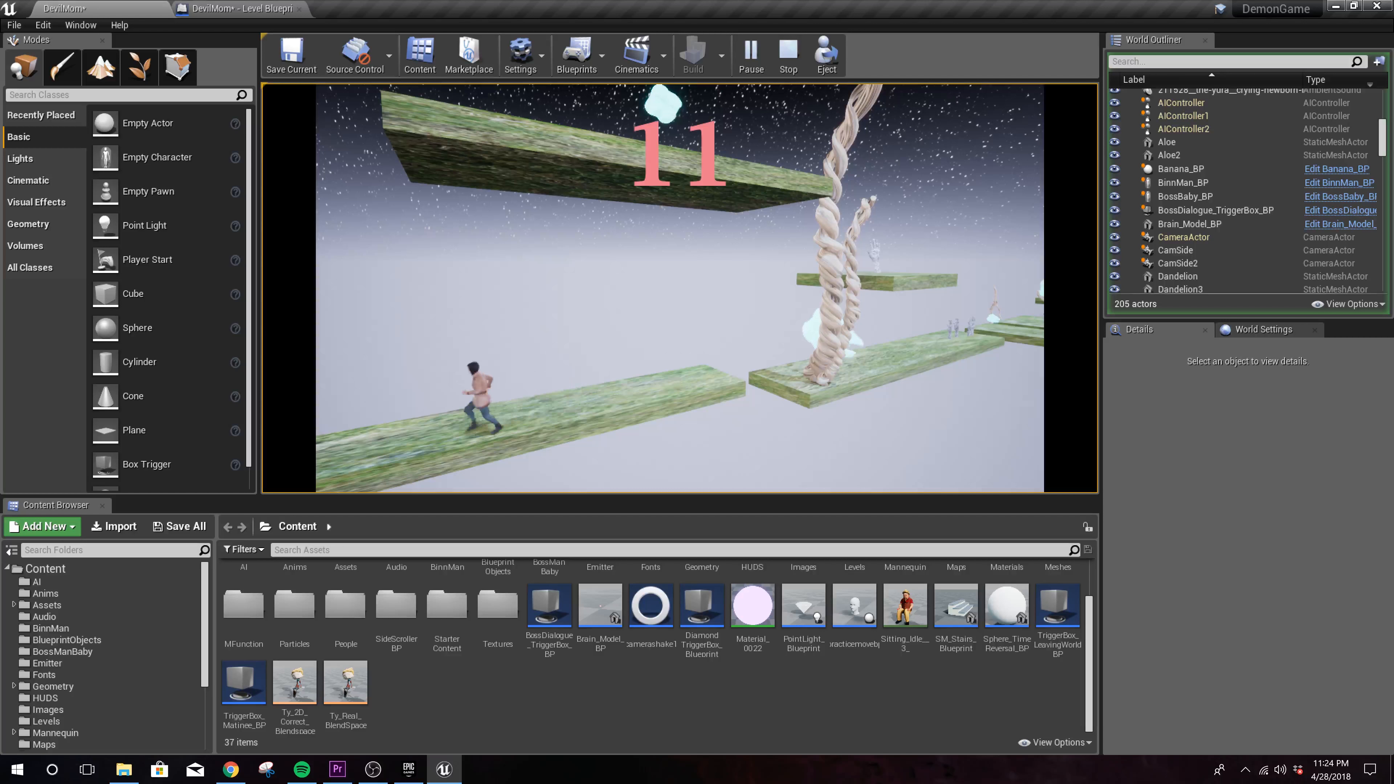
pyautogui.press('d')
pyautogui.press('Escape')
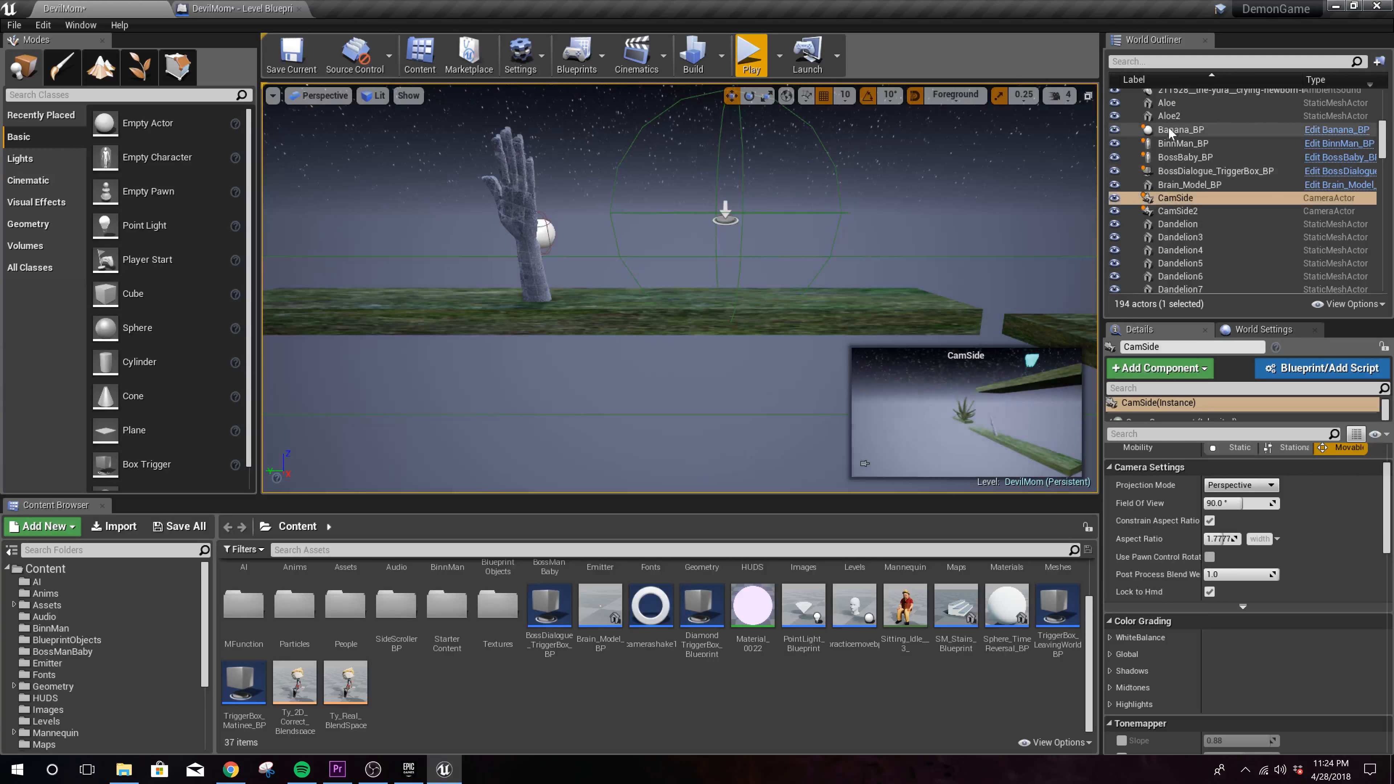
# Step: Find the MatineeSides actor by searching for "mati" and open it in Matinee without converting it to a Level Sequence
pyautogui.click(1163, 61)
pyautogui.write('mati')
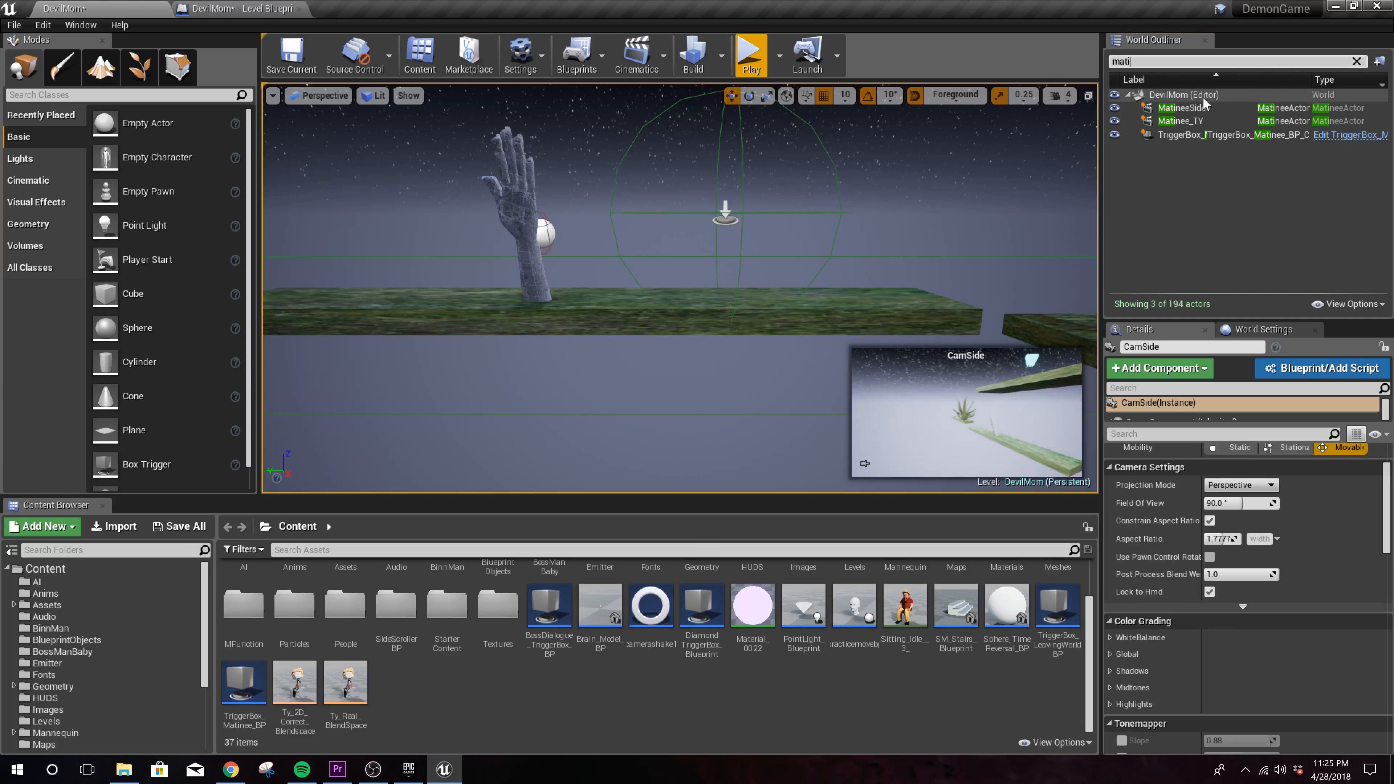
pyautogui.click(1185, 107)
pyautogui.click(1242, 399)
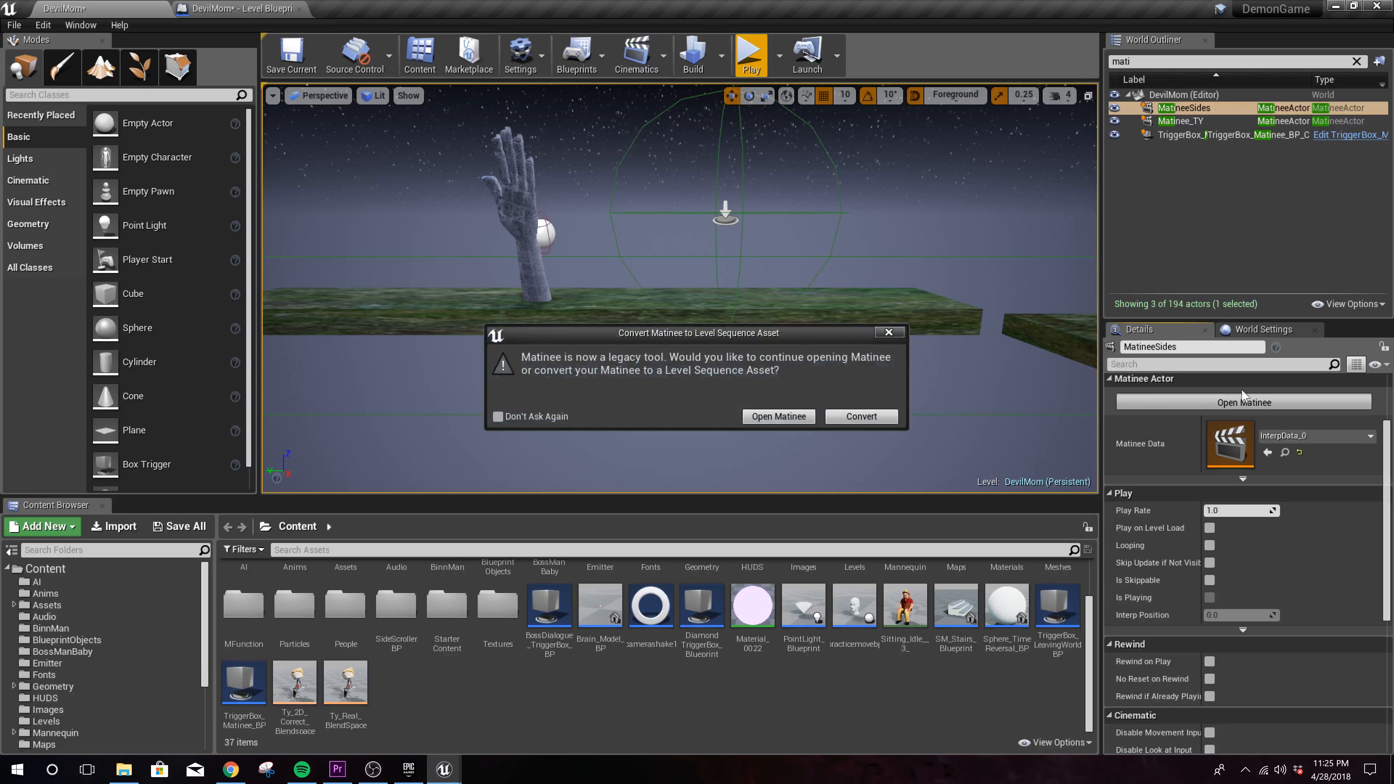
pyautogui.click(766, 416)
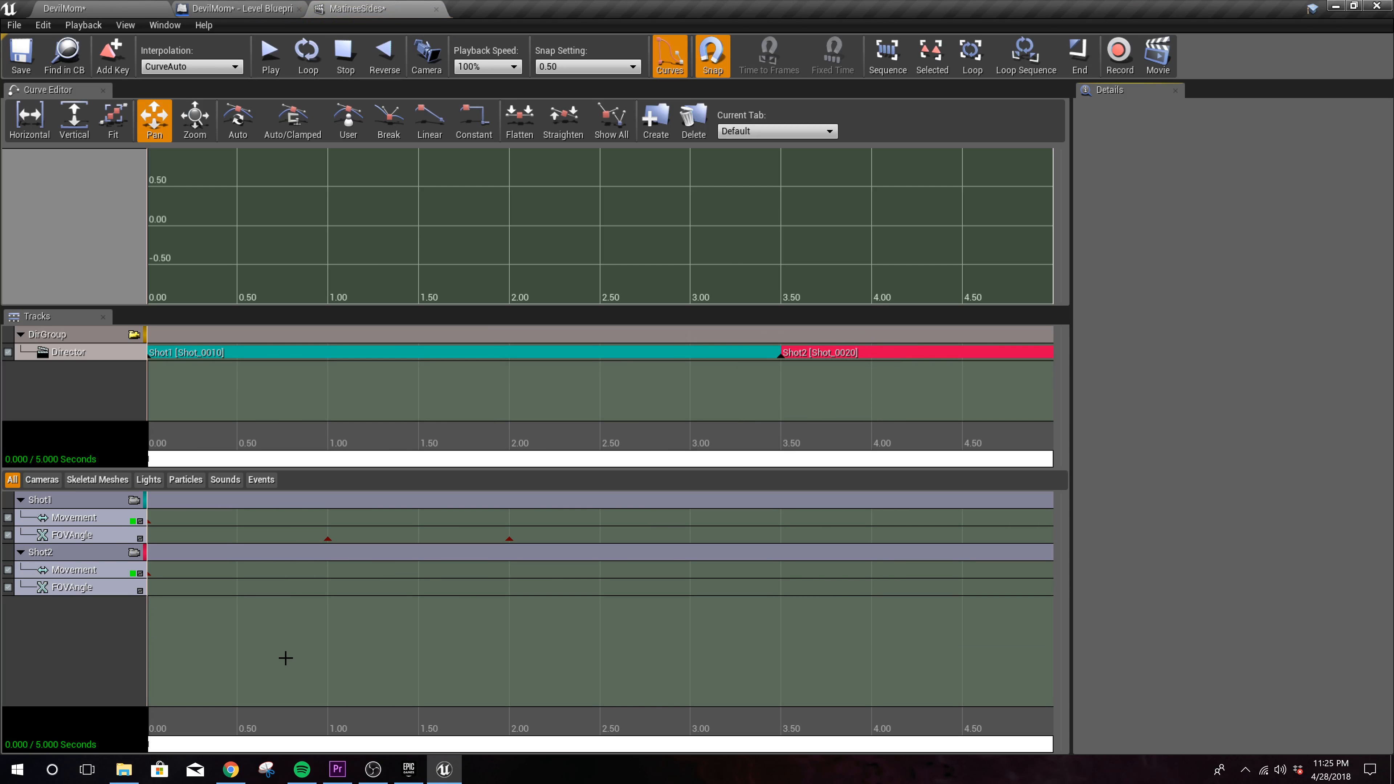
# Step: Check the value of Shot1's FOVAngle key at 1.00 s
pyautogui.click(71, 535)
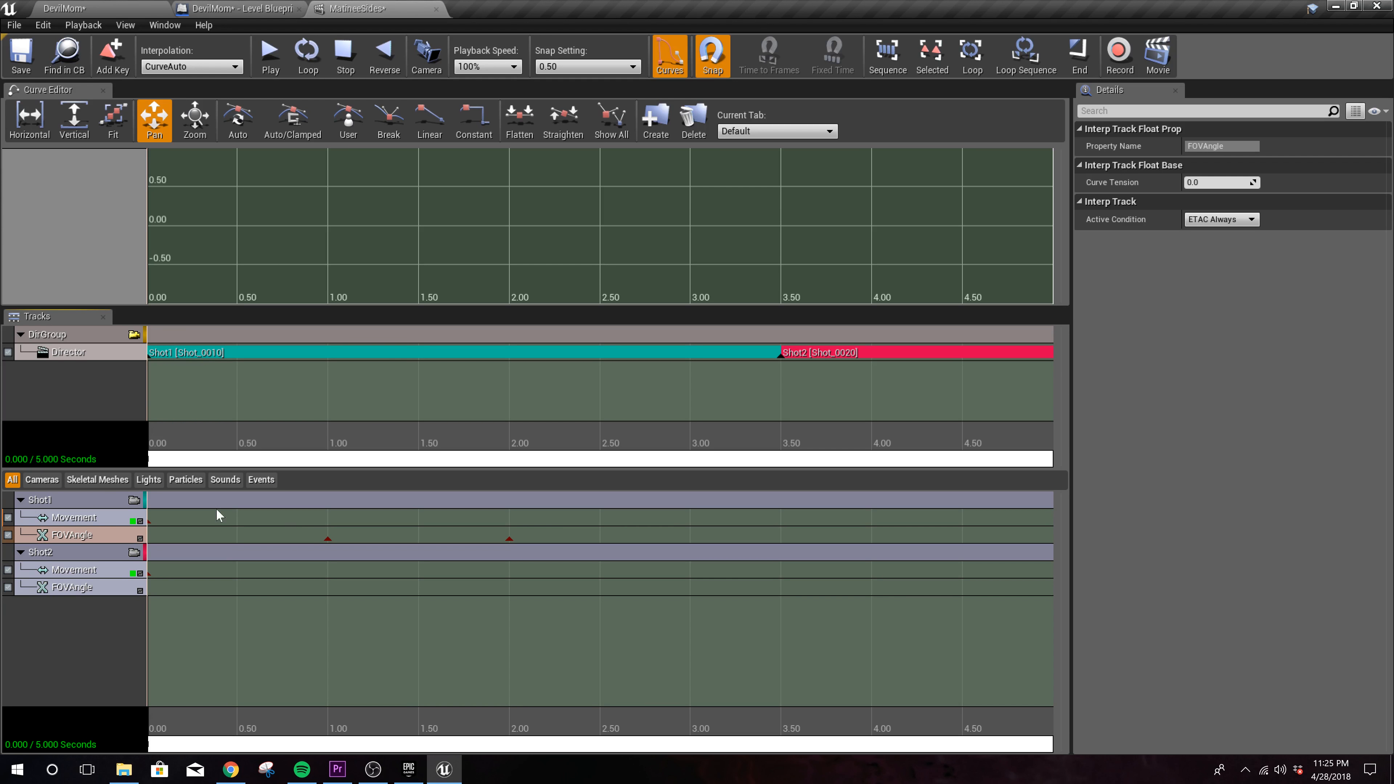
pyautogui.click(295, 519)
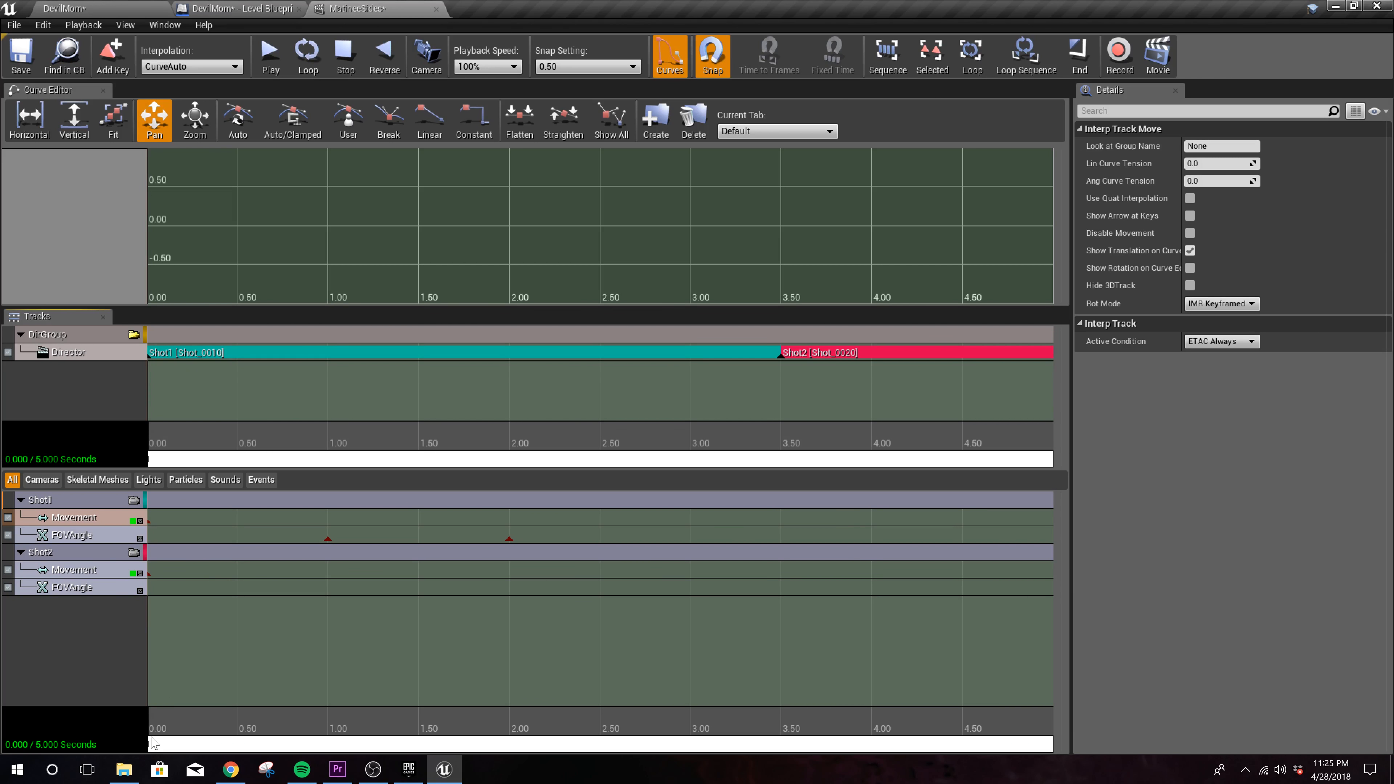
pyautogui.scroll(-3, 458, 594)
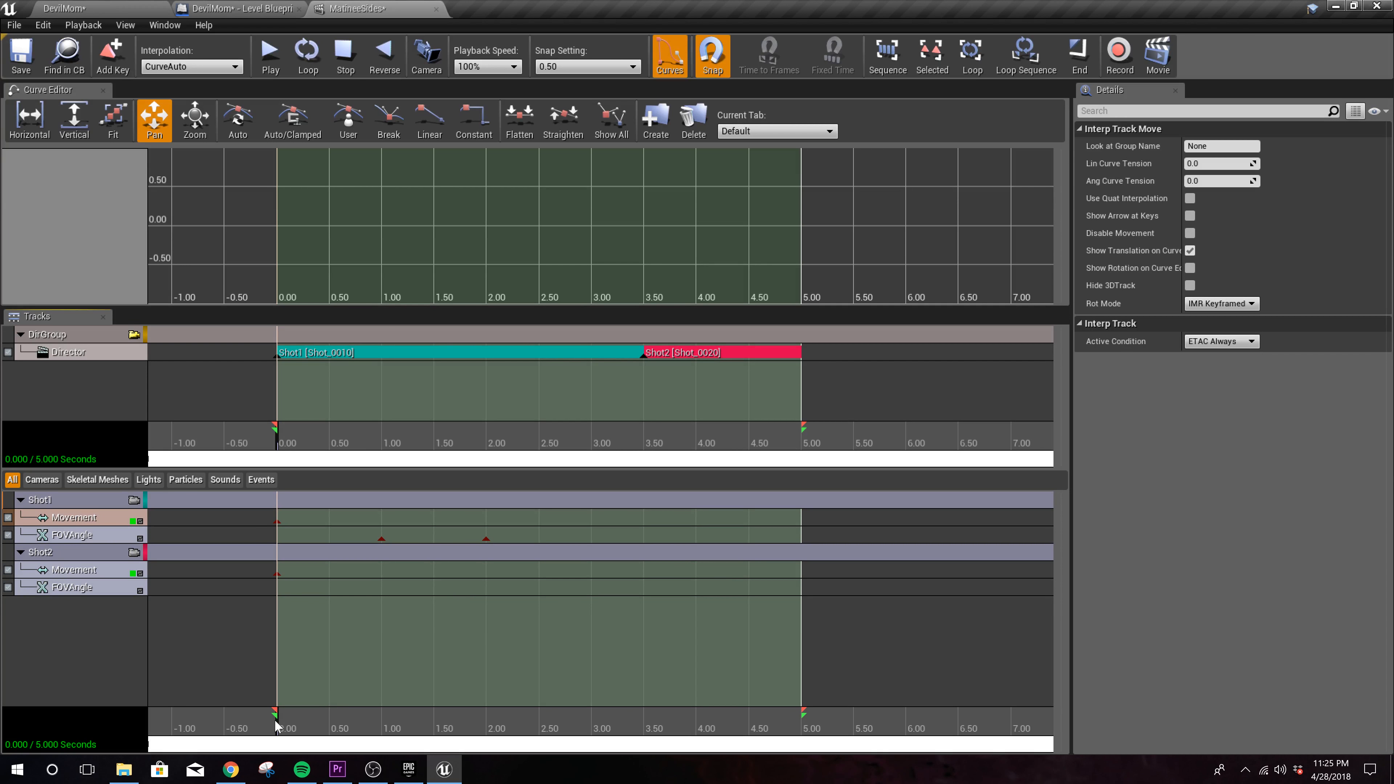
pyautogui.moveTo(276, 726); pyautogui.dragTo(382, 679)
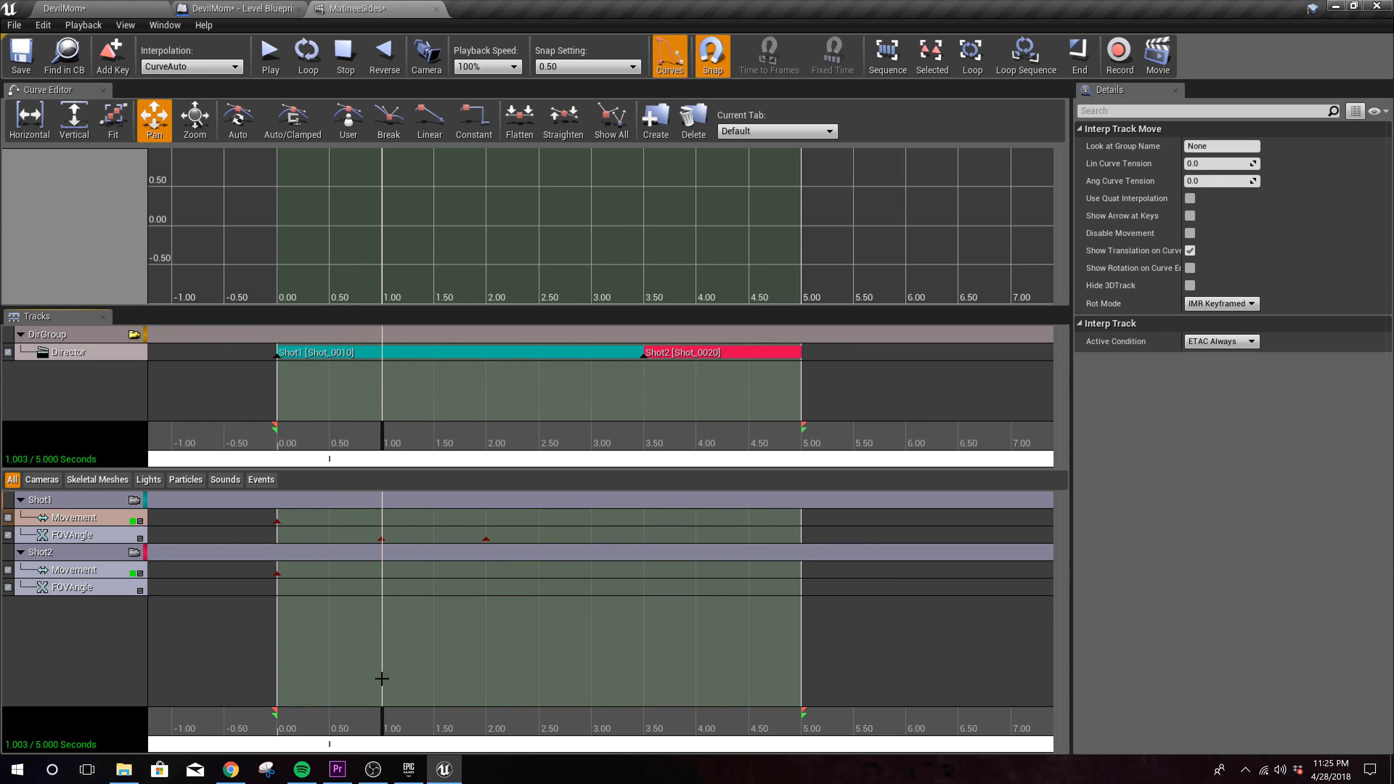
pyautogui.click(382, 540)
pyautogui.press('Return')
pyautogui.rightClick(382, 538)
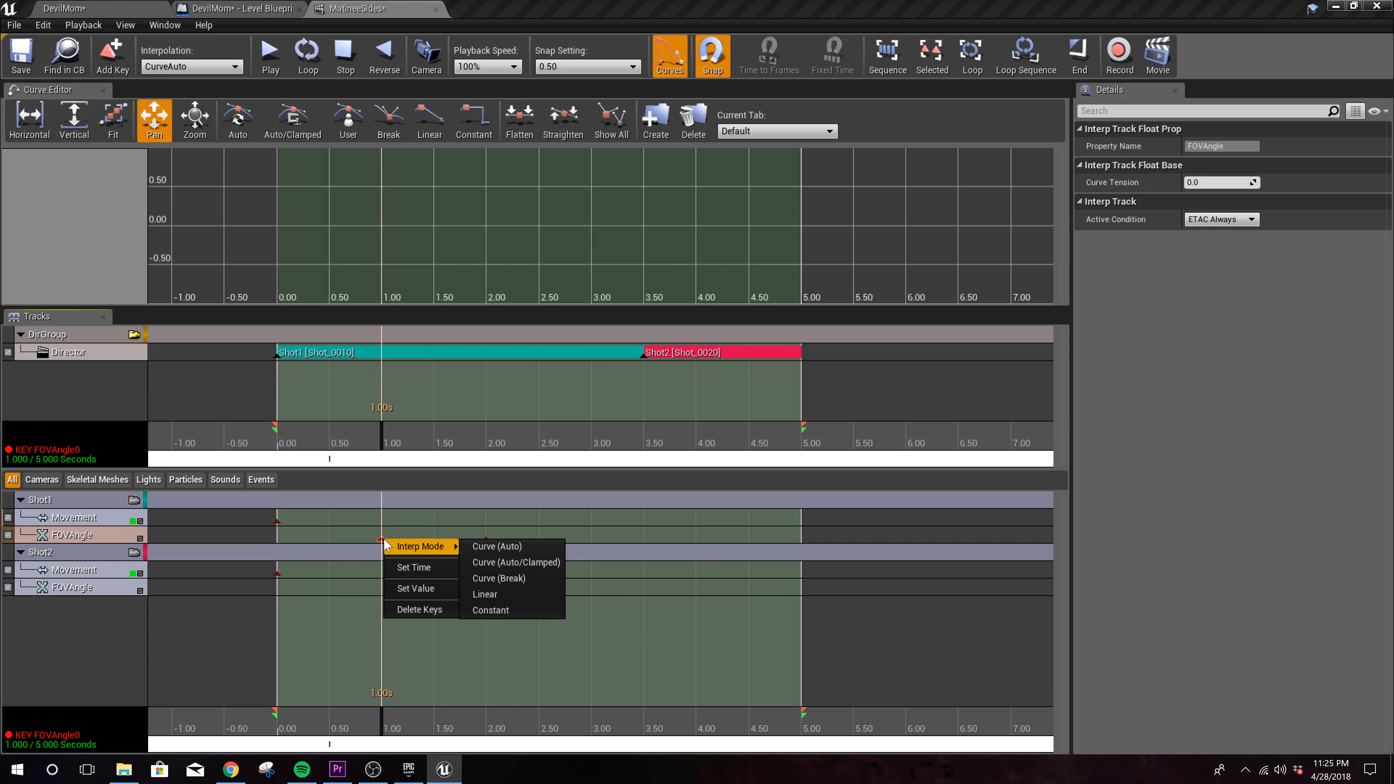
pyautogui.click(403, 587)
pyautogui.press('Return')
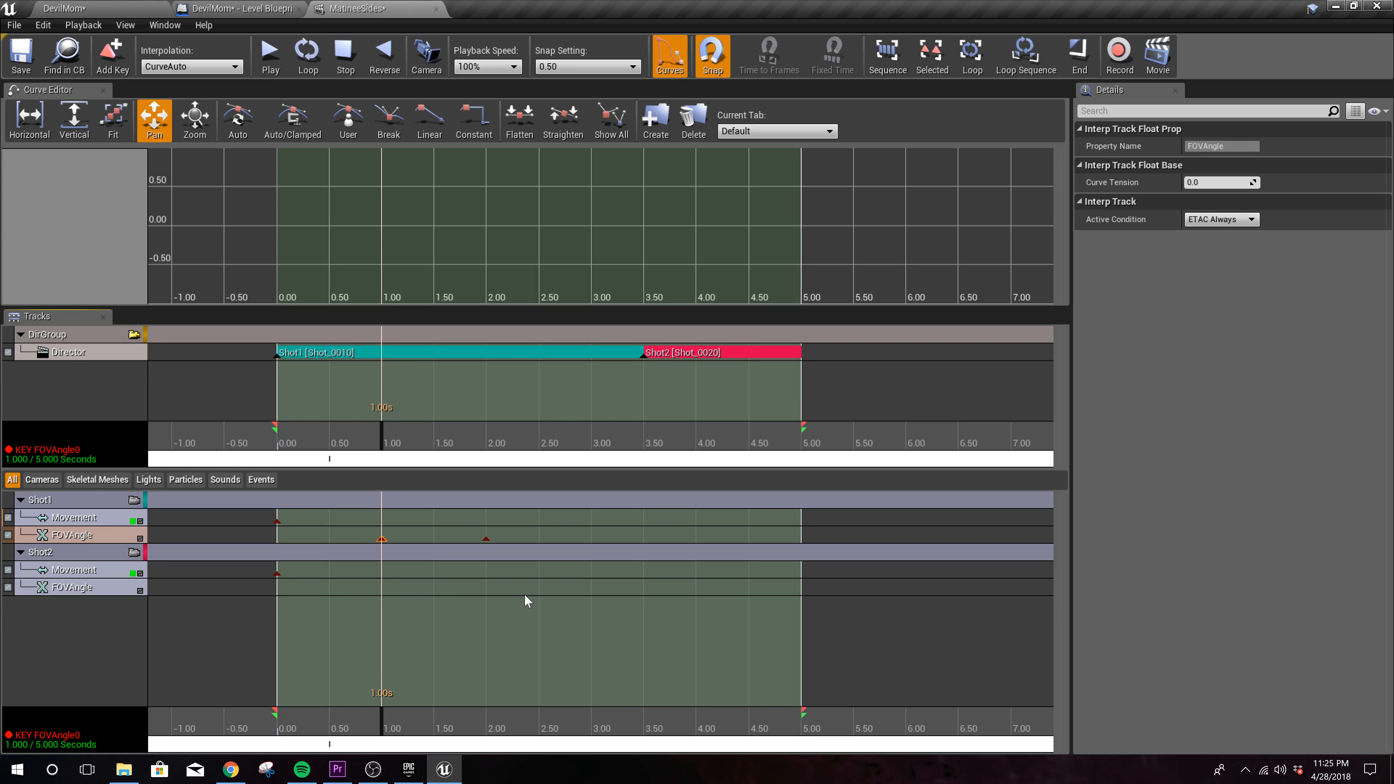
# Step: Set Shot1's FOVAngle key at 2.00 s to 140, then close the Matinee editor and return to the DevilMom level
pyautogui.click(486, 539)
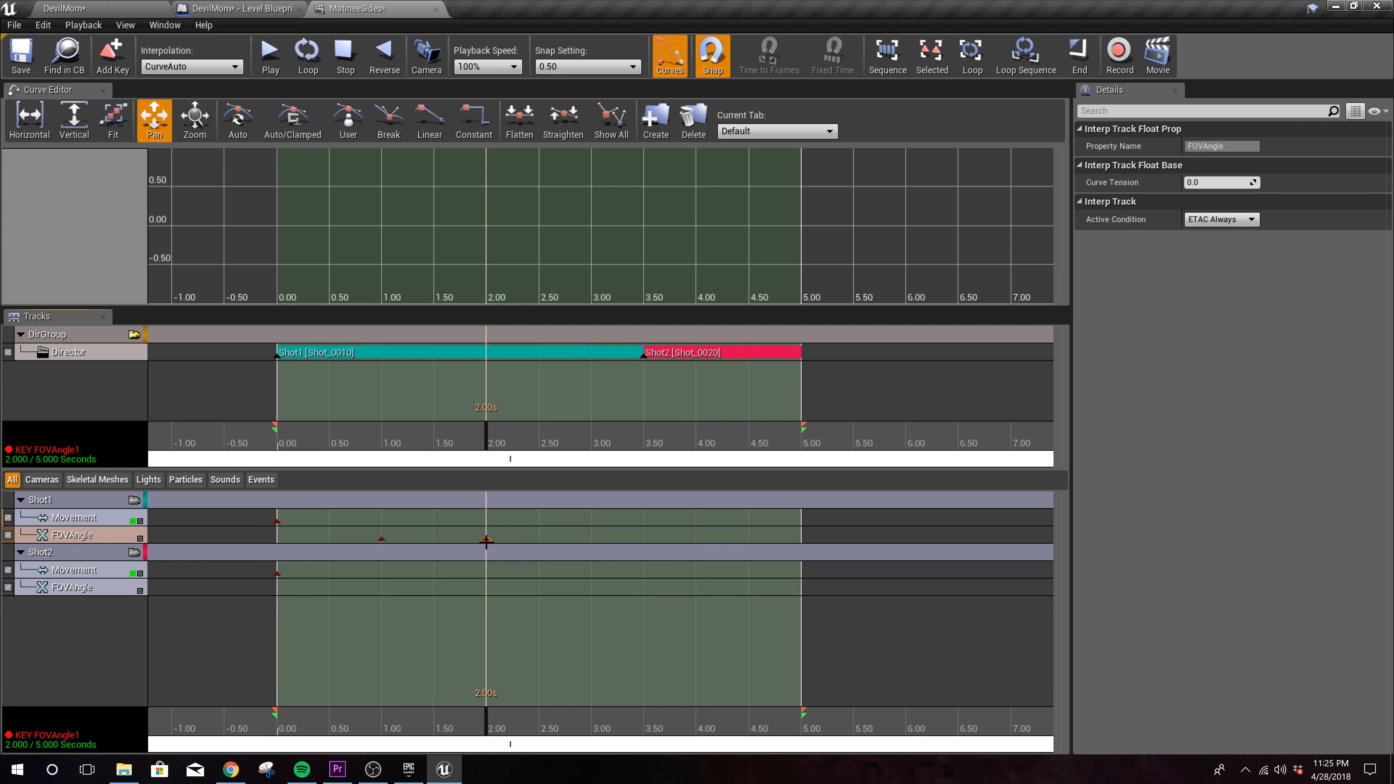
pyautogui.rightClick(485, 540)
pyautogui.click(501, 588)
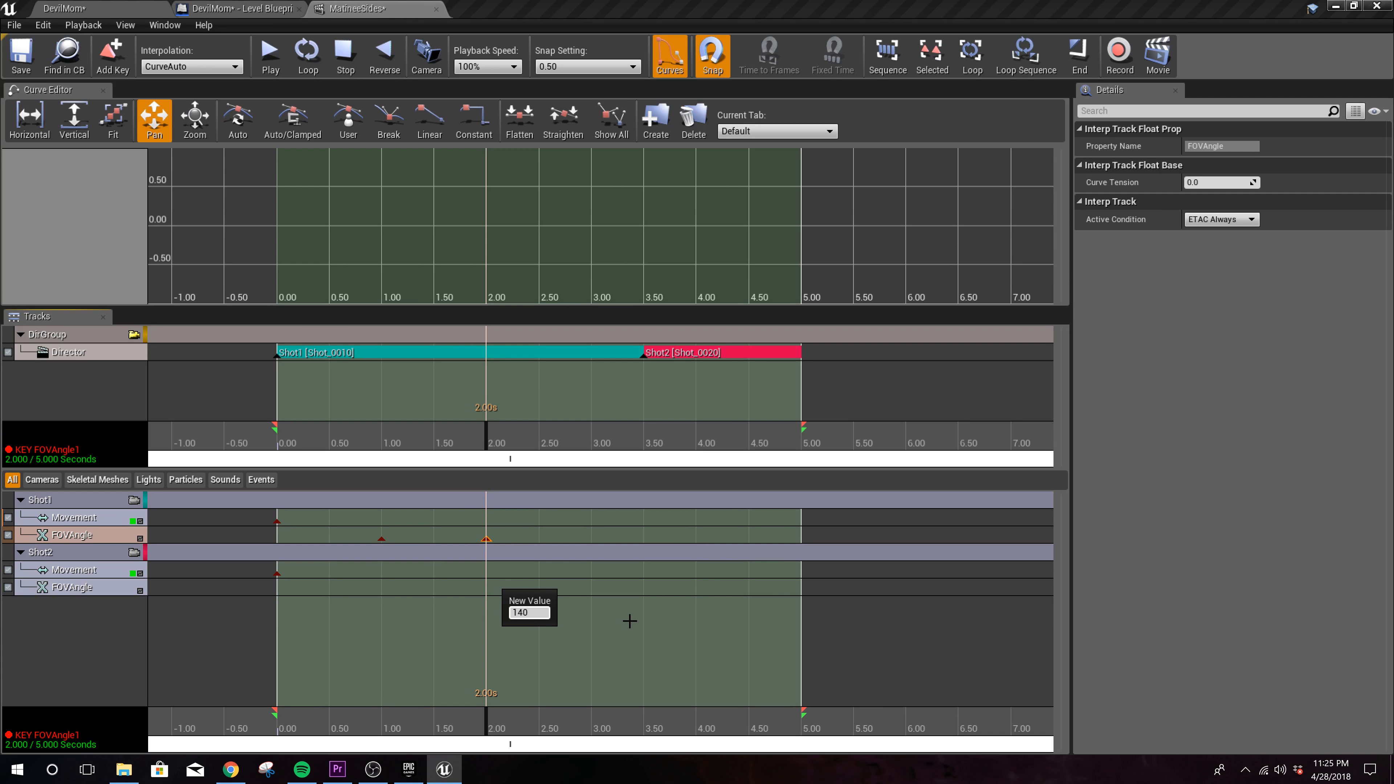
pyautogui.press('Return')
pyautogui.click(487, 538)
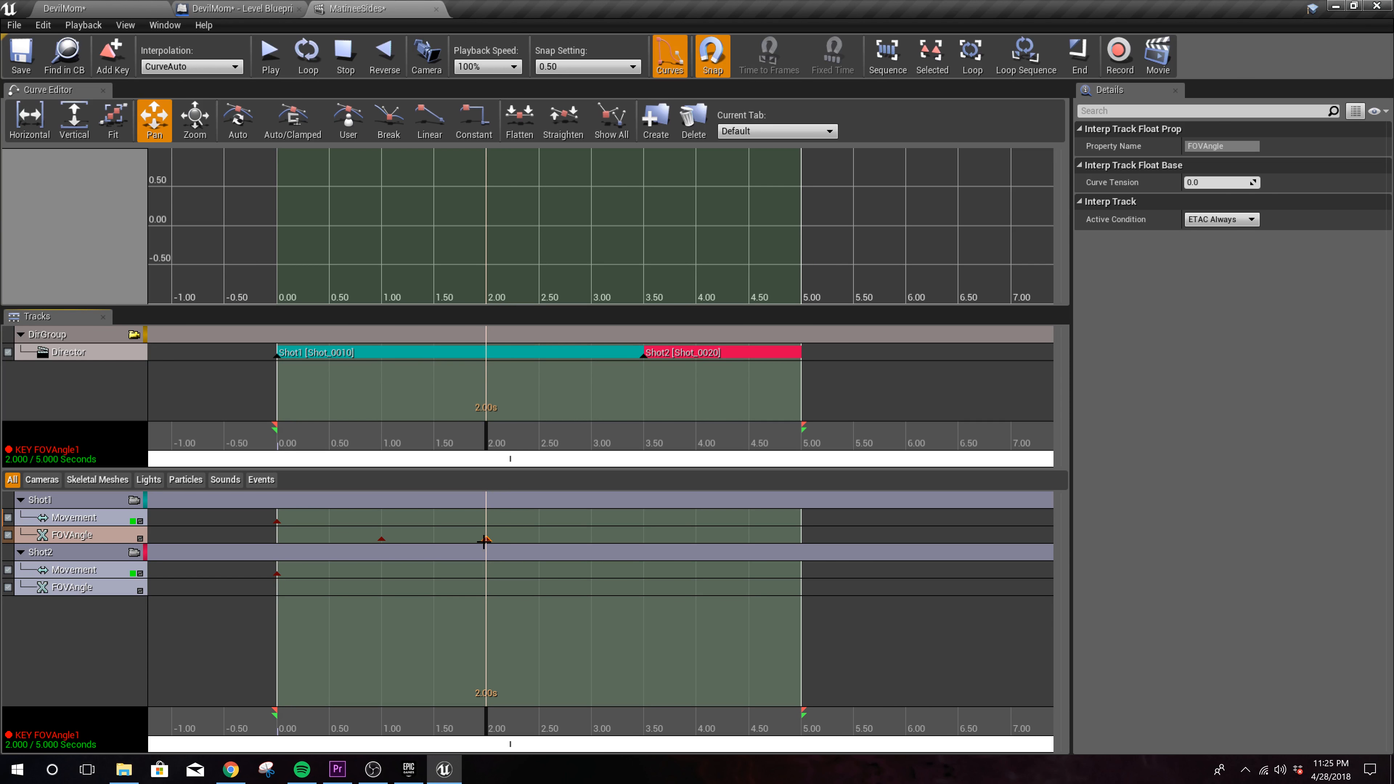
pyautogui.rightClick(486, 539)
pyautogui.click(504, 589)
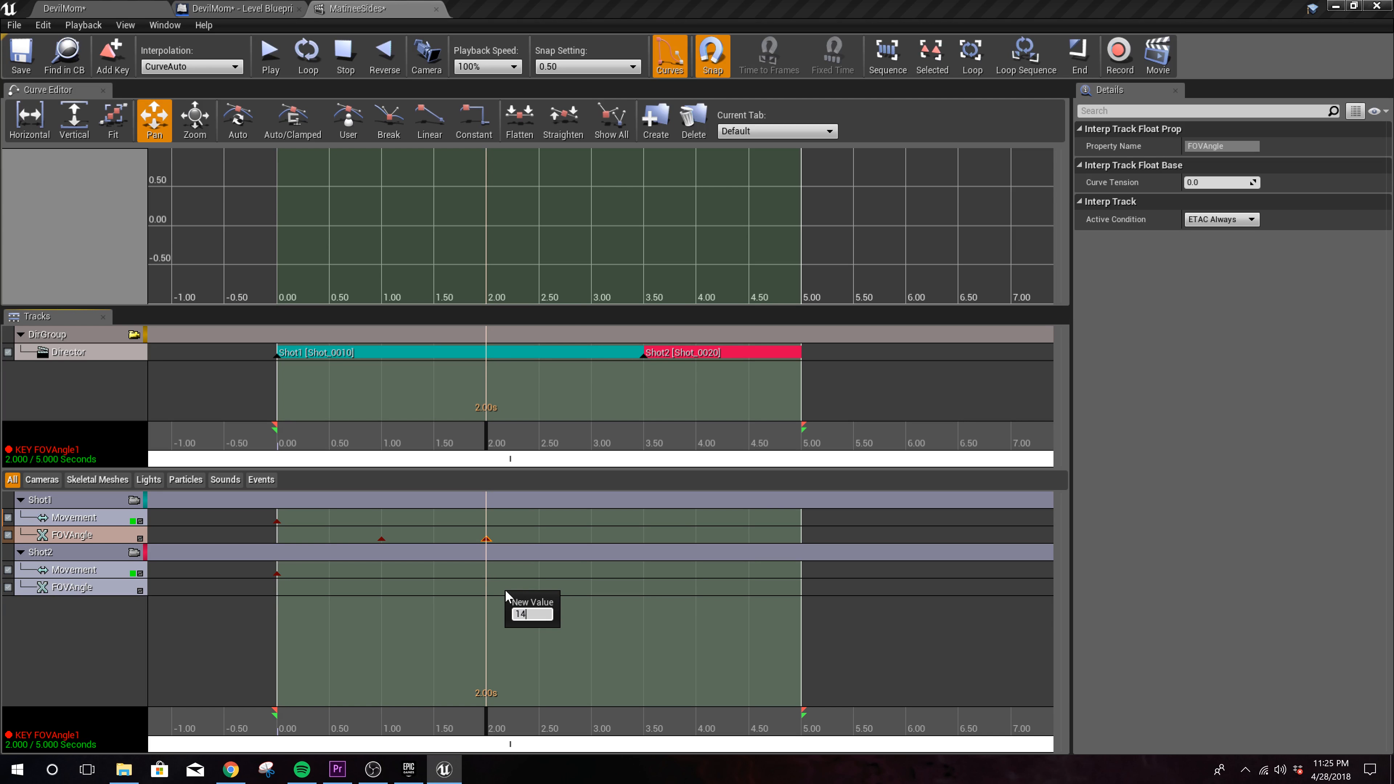
pyautogui.press('Return')
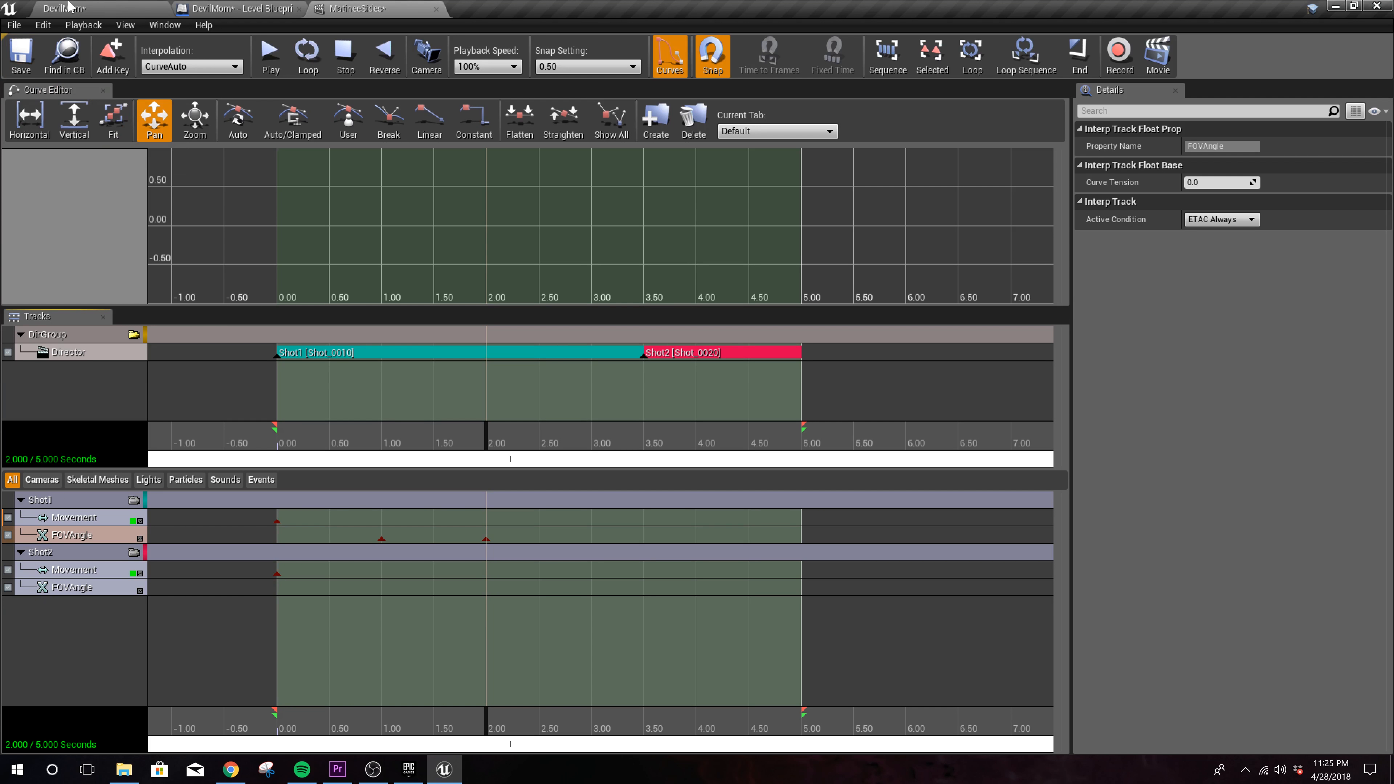
pyautogui.click(436, 9)
pyautogui.click(129, 8)
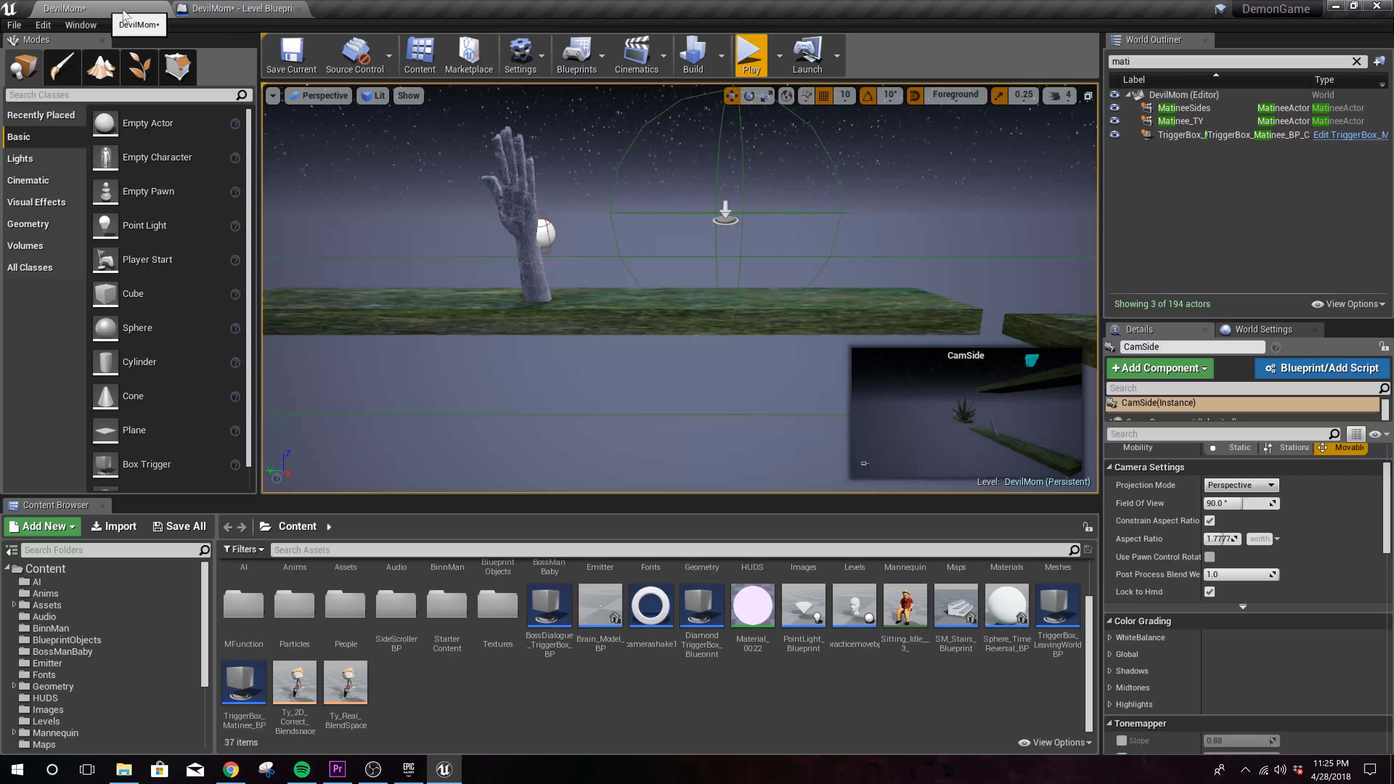
# Step: Play-test the DevilMom level, running the character through the TriggerSphere to check the cinematic with Shot1's updated field of view
pyautogui.click(747, 57)
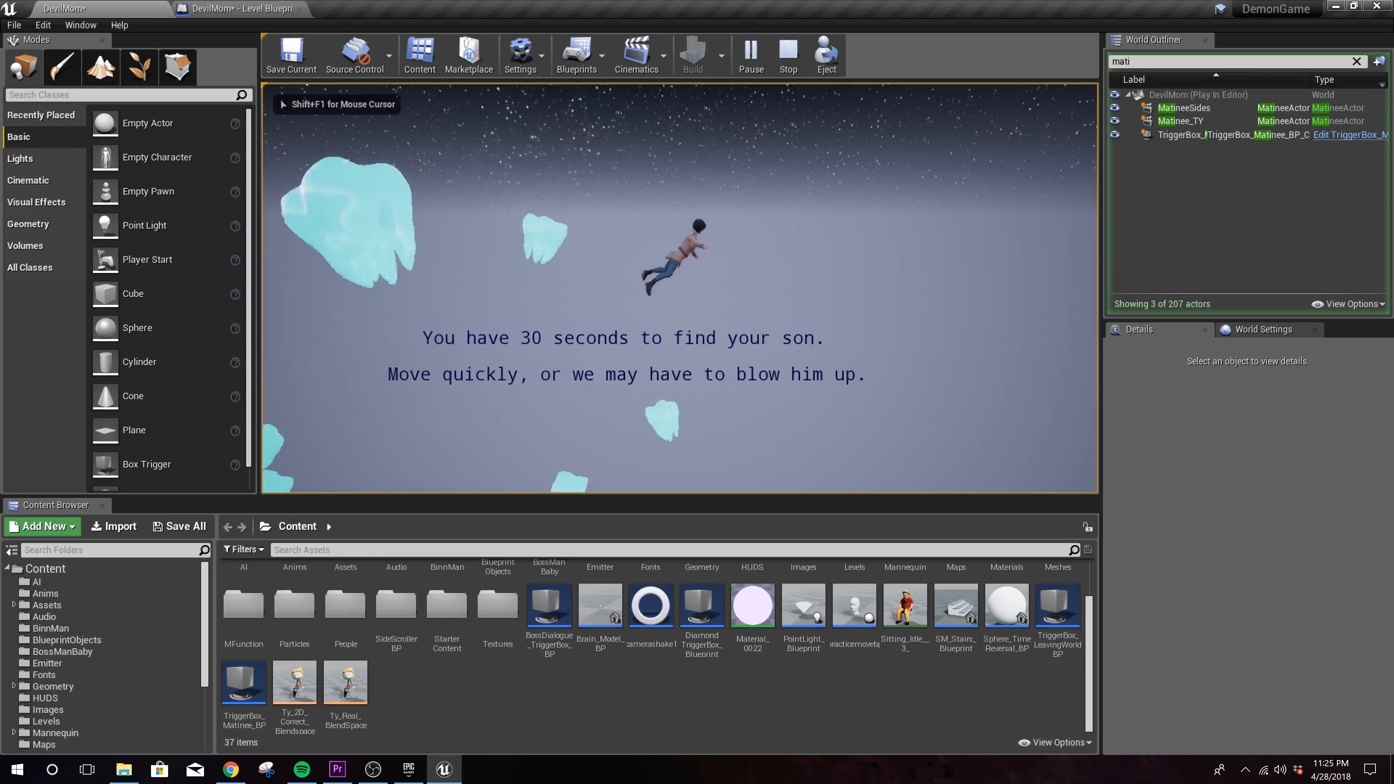
pyautogui.press('a')
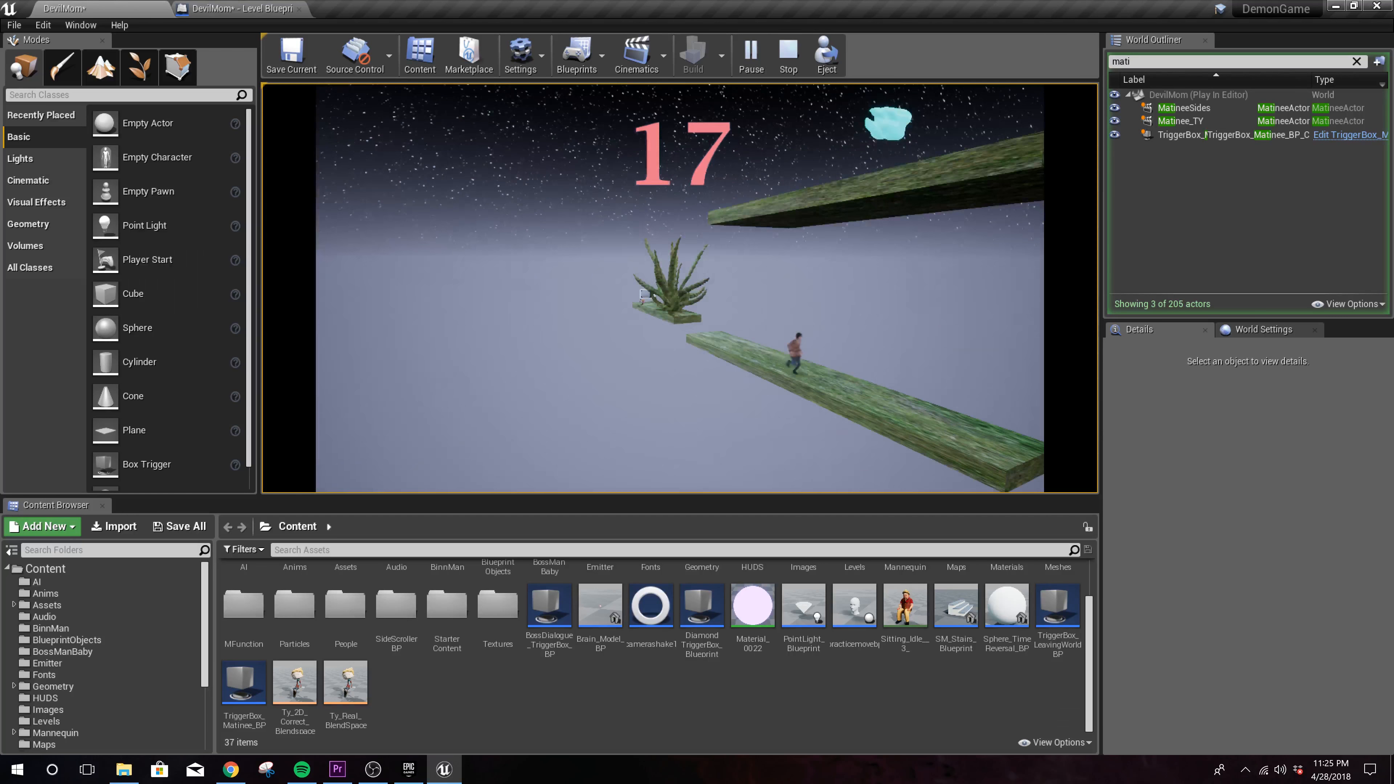
pyautogui.press('d')
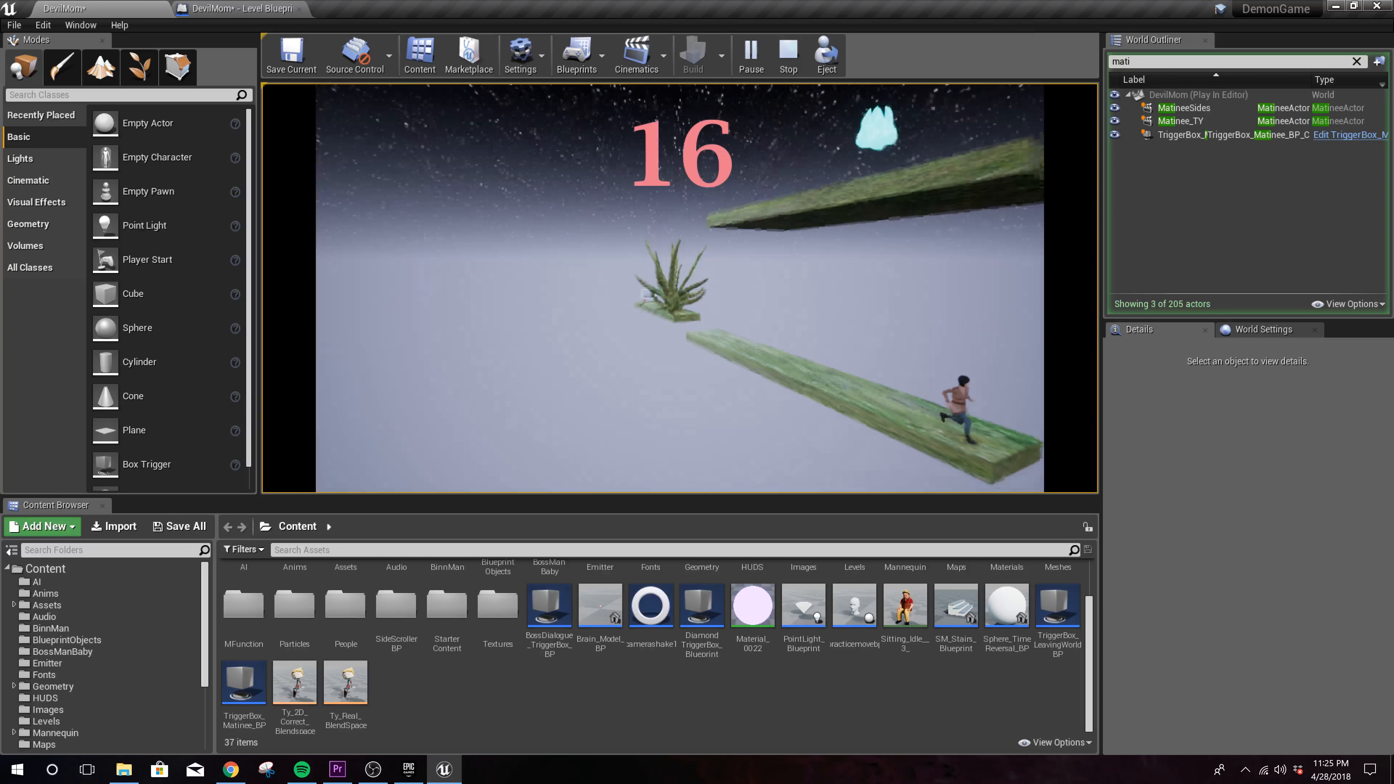
pyautogui.press('a')
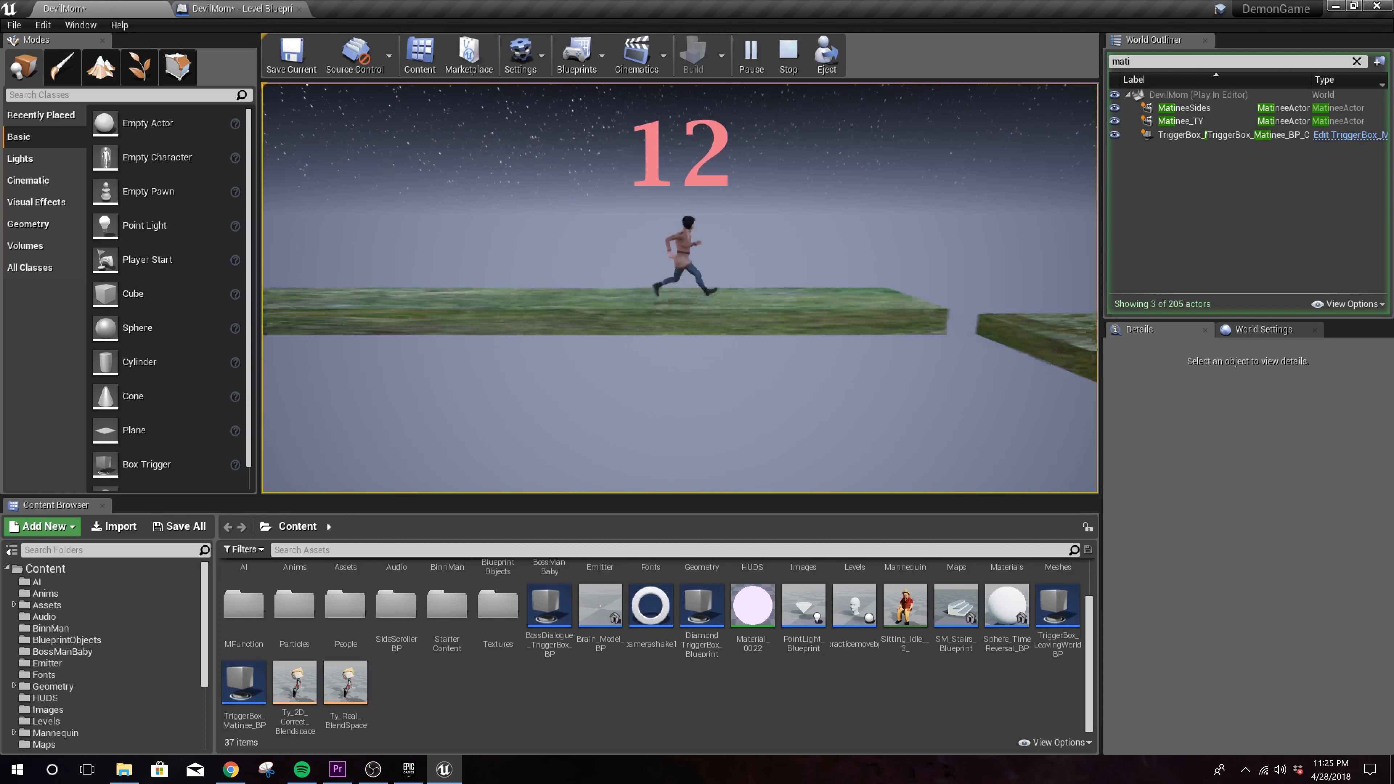
# Step: Run the character back and forth and jump along the mossy platforms to check gameplay once the cinematic ends
pyautogui.press('d')
pyautogui.press('a')
pyautogui.press('d')
pyautogui.press('space')
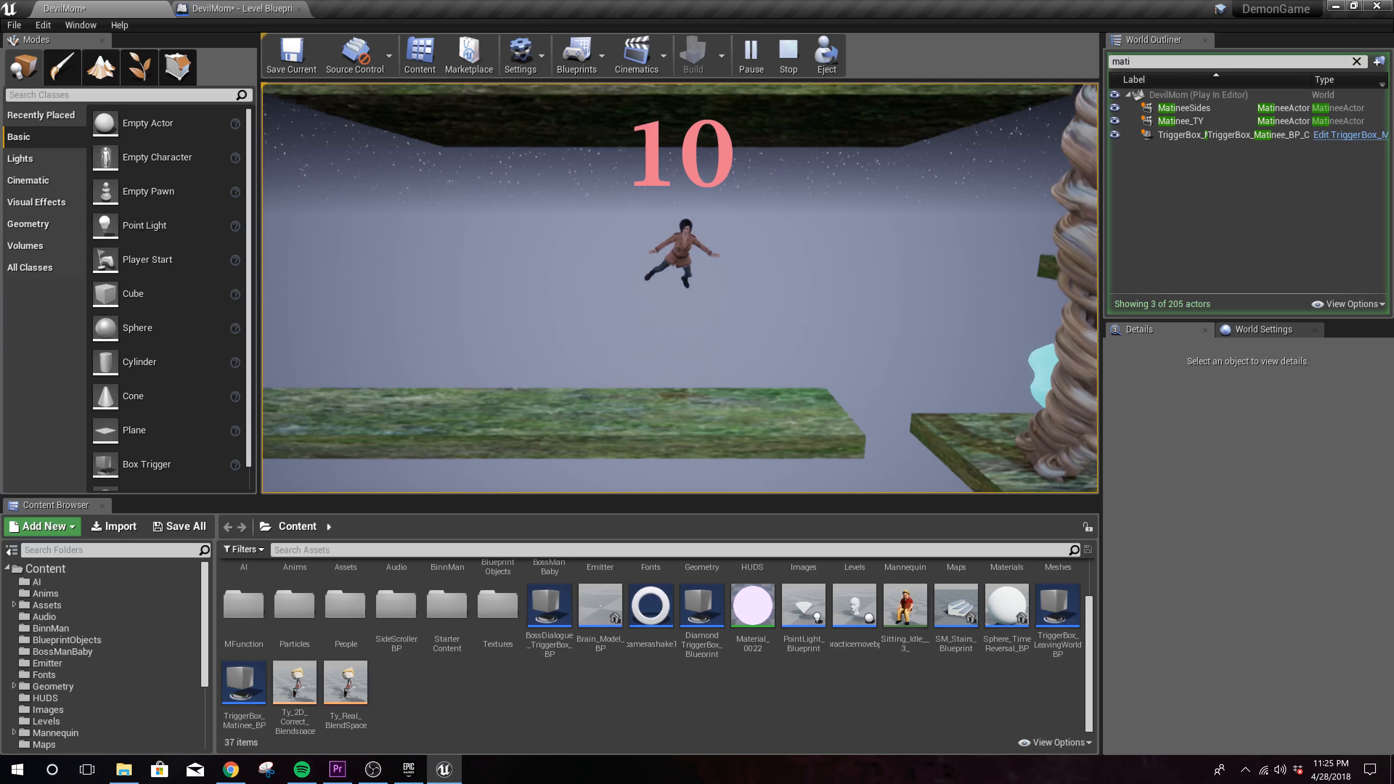
pyautogui.press('a')
pyautogui.press('space')
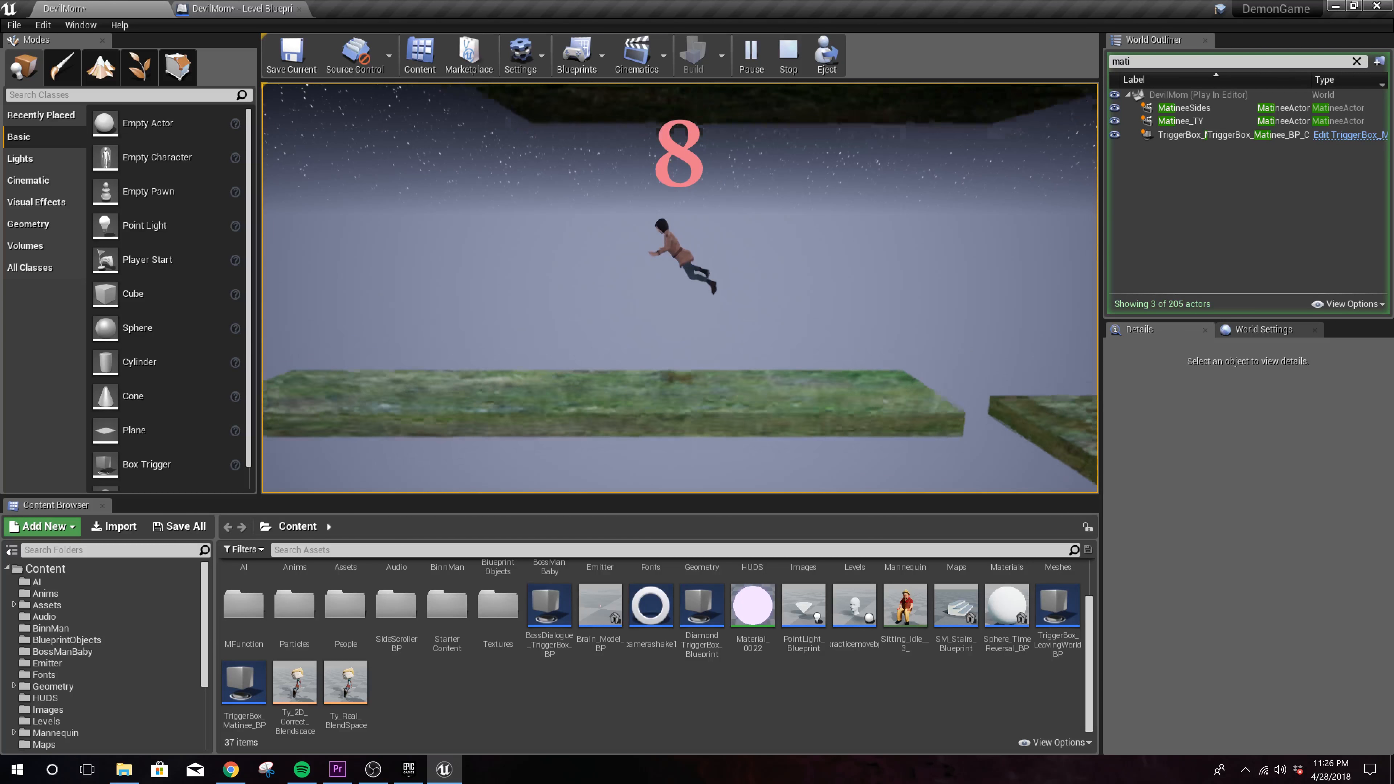
pyautogui.press('a')
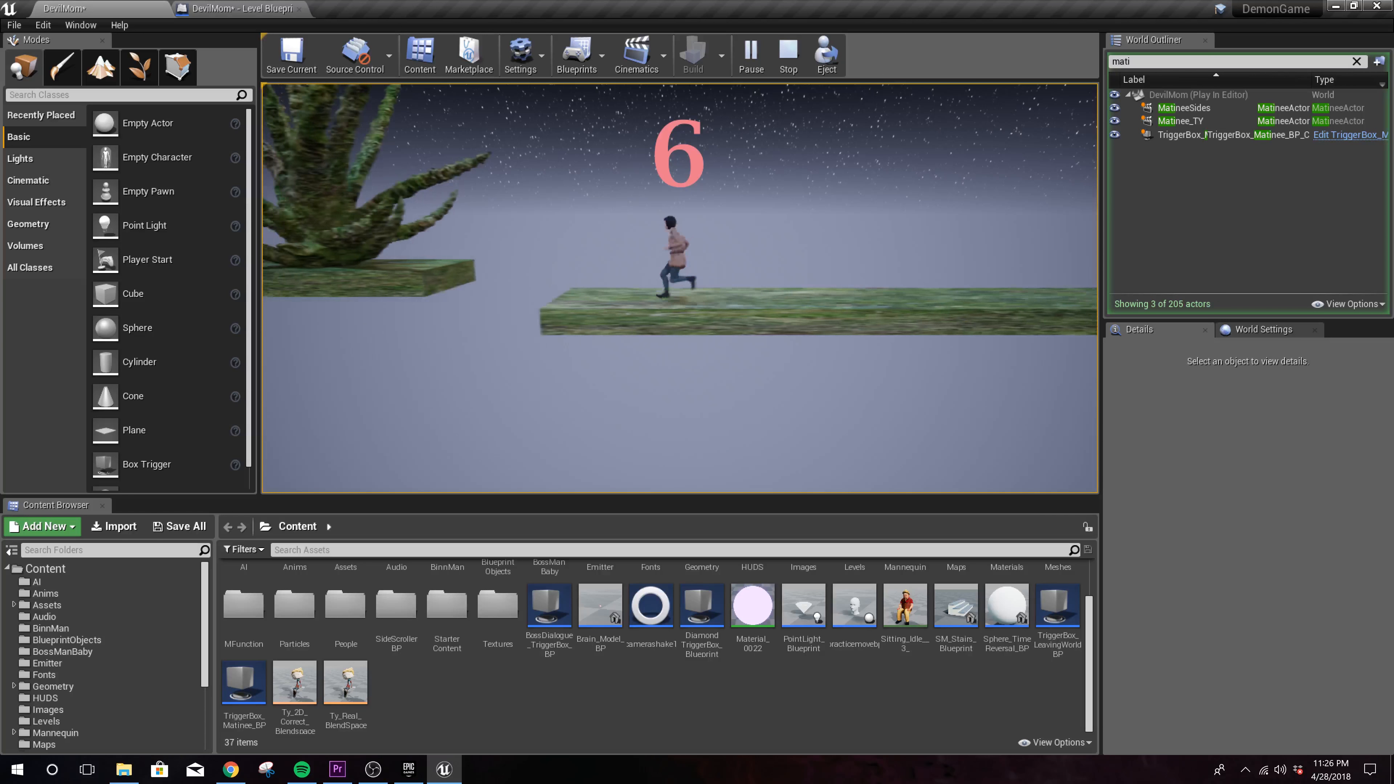
pyautogui.press('d')
pyautogui.press('space')
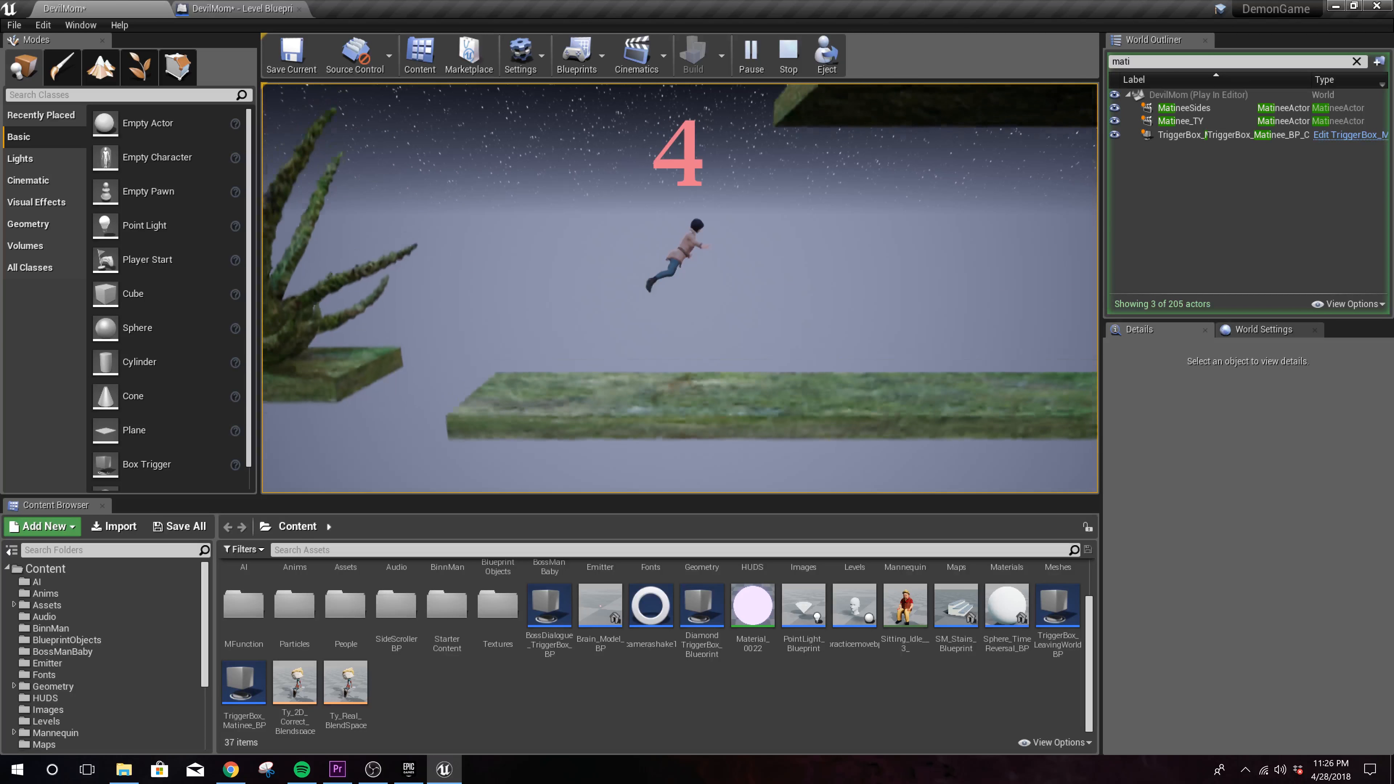
pyautogui.press('space')
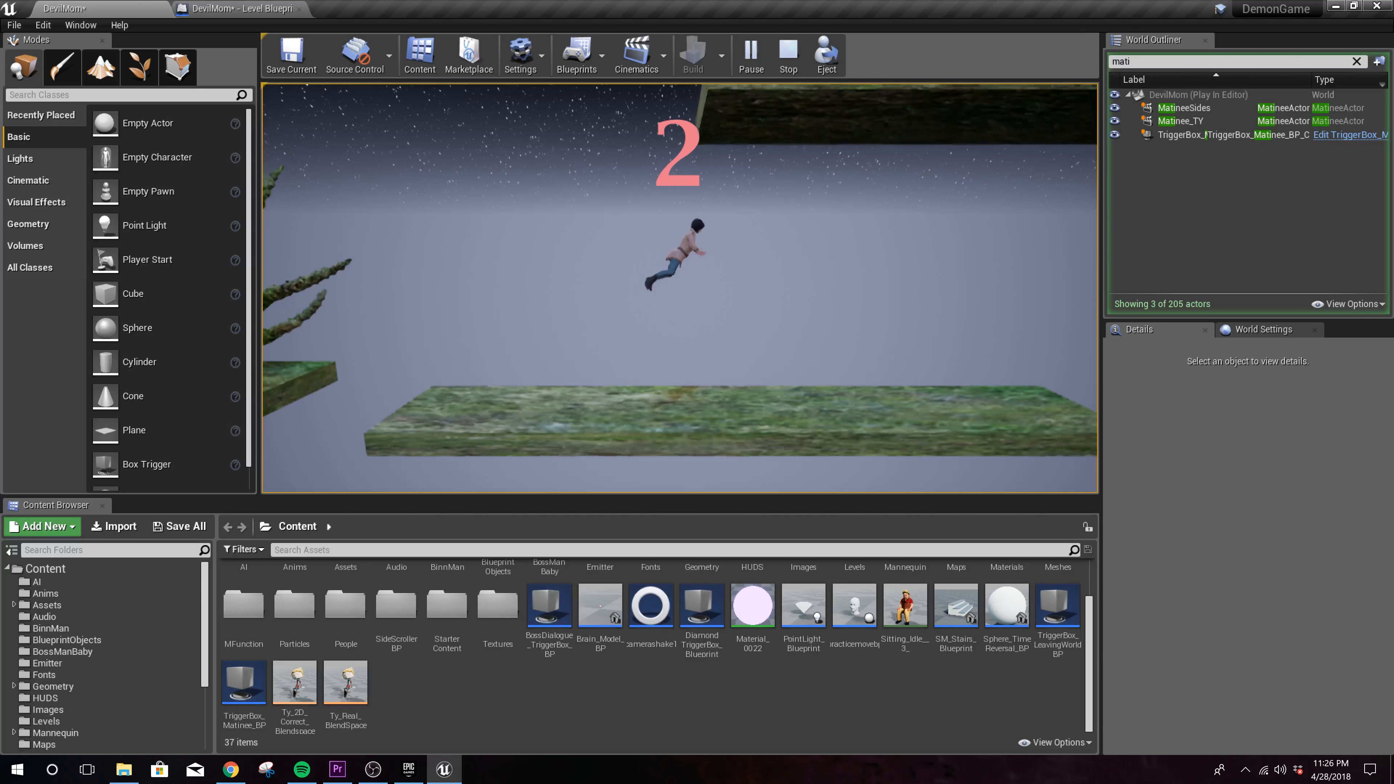